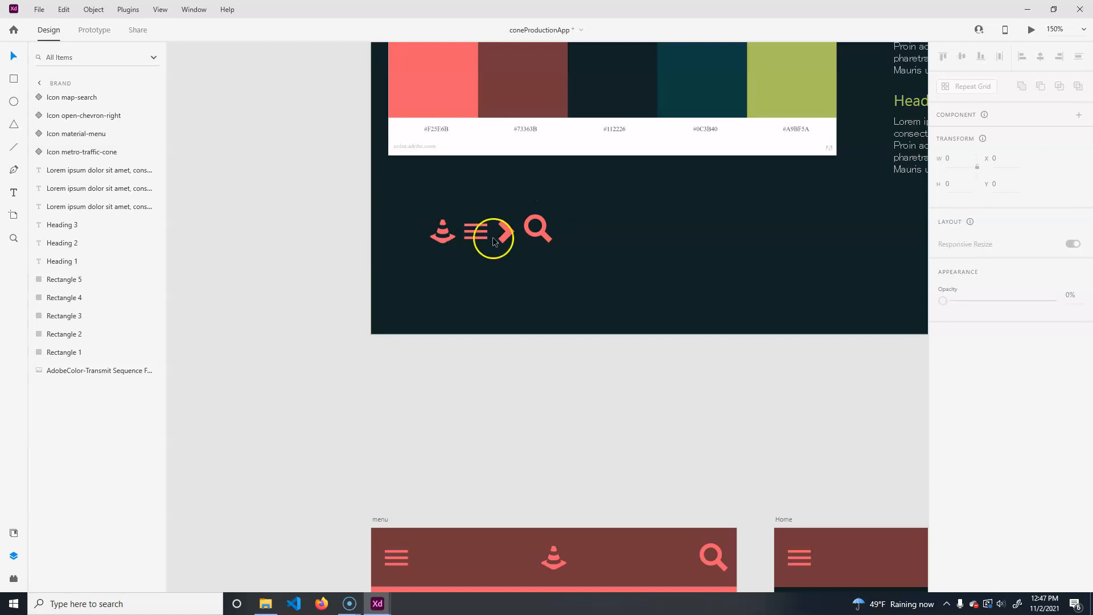
- Go from the Home artboard's hamburger menu icon instance to its main component on the brand artboard
{"action": "left_click", "coordinate": [480, 231]}
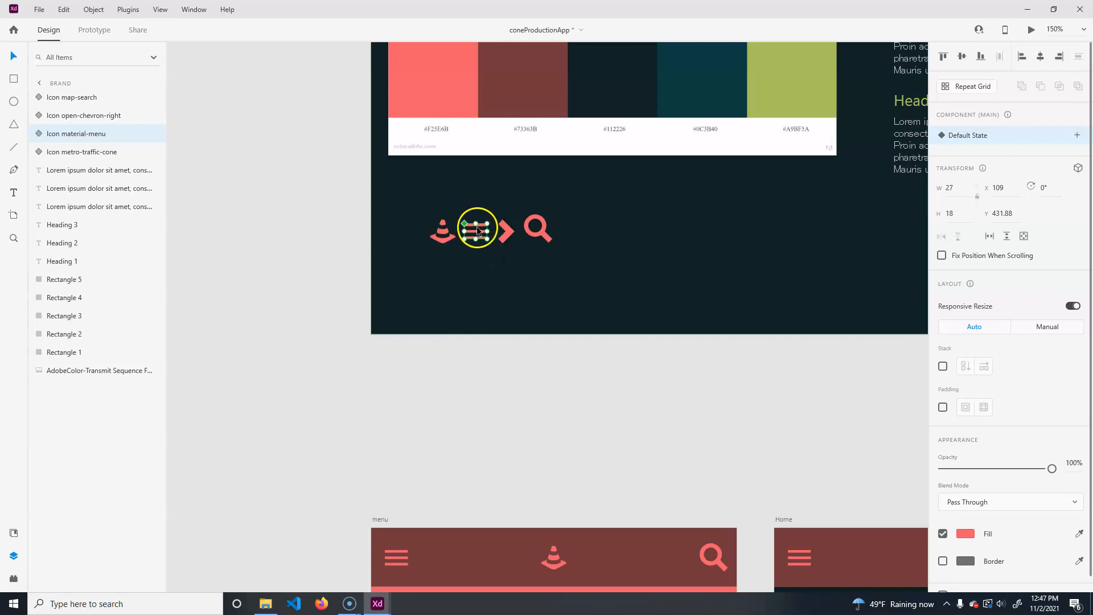
{"action": "scroll", "coordinate": [490, 227], "scroll_direction": "down", "scroll_amount": 5}
{"action": "scroll", "coordinate": [495, 225], "scroll_direction": "right", "scroll_amount": 3}
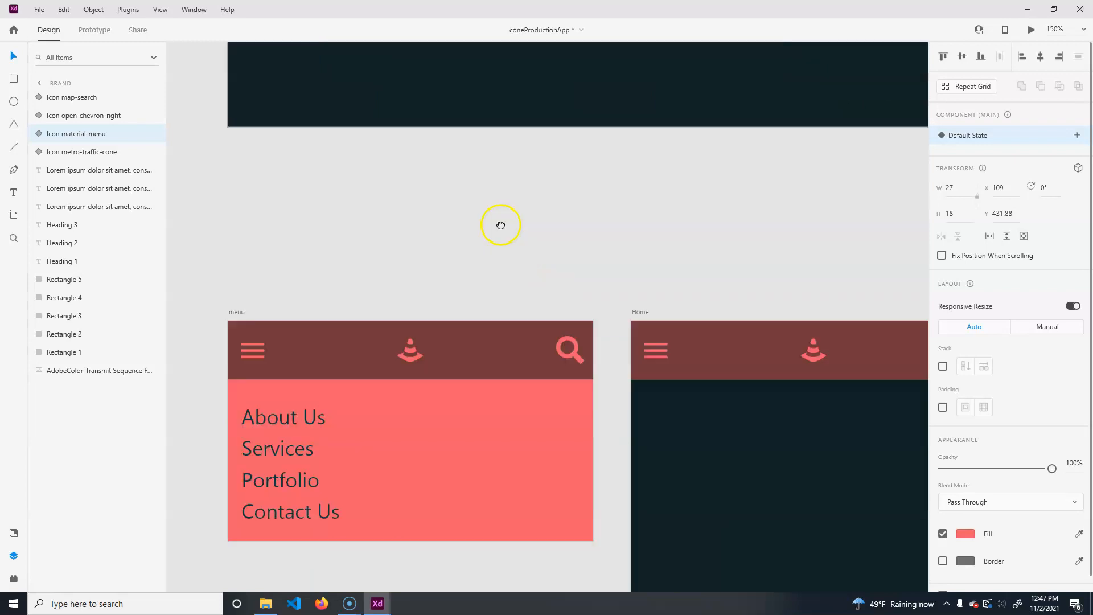
{"action": "left_click", "coordinate": [647, 339]}
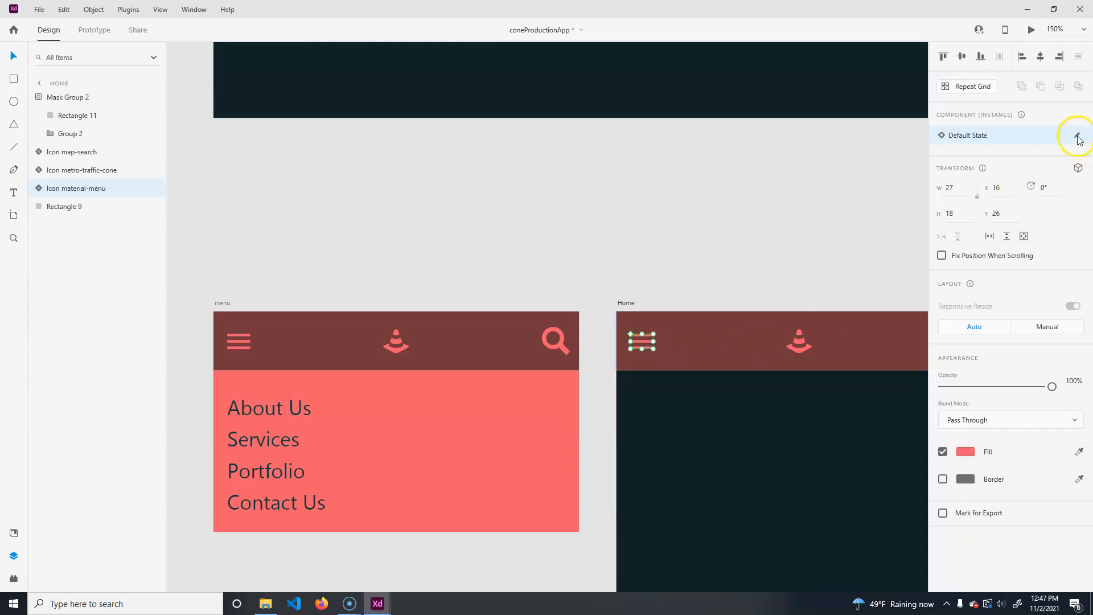
{"action": "left_click", "coordinate": [1078, 138]}
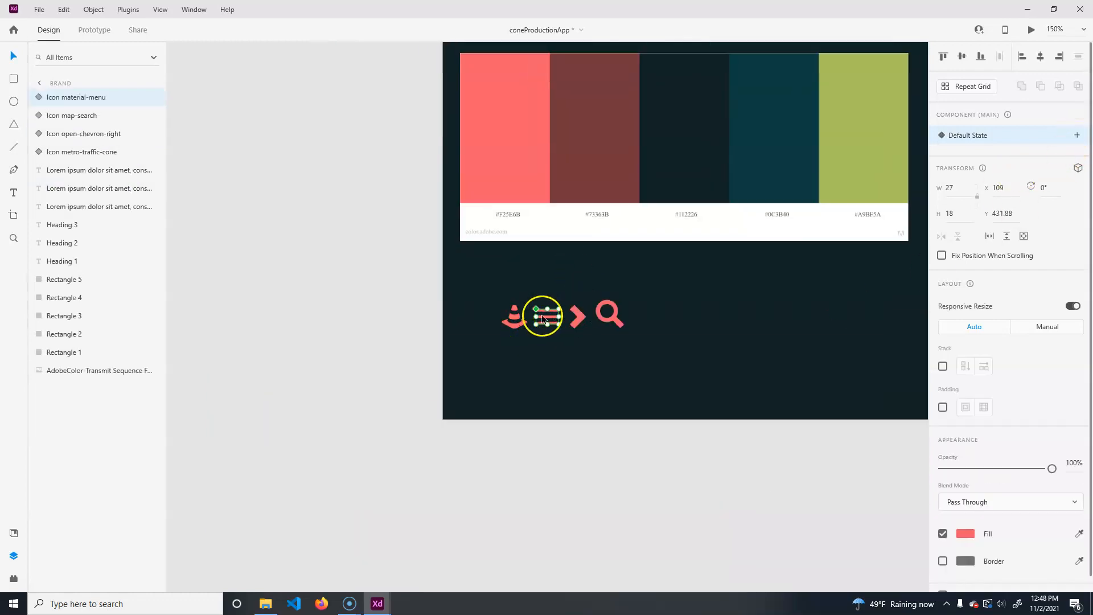
{"action": "left_click_drag", "start_coordinate": [757, 476], "coordinate": [543, 153]}
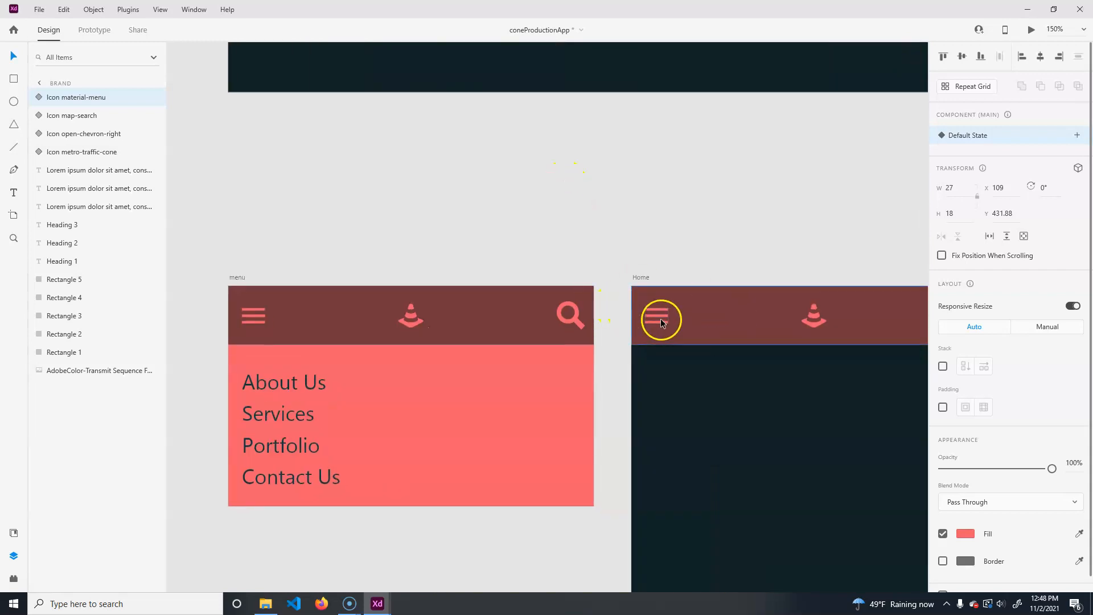
{"action": "left_click_drag", "start_coordinate": [482, 215], "coordinate": [630, 385]}
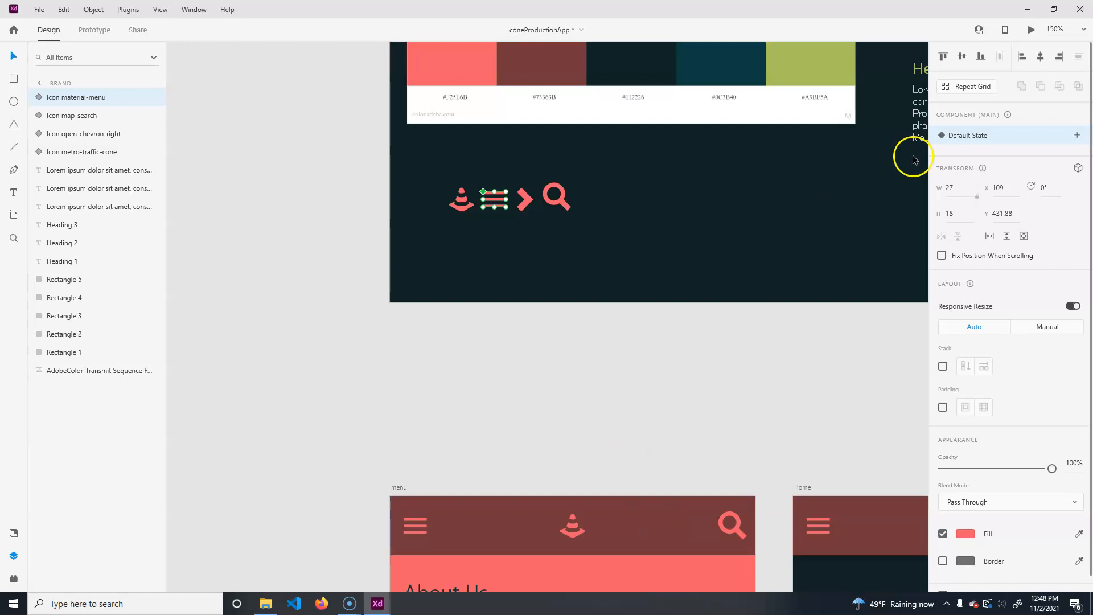
- Give the main hamburger menu icon a Hover State filled with light pink #FED2D6, and switch it back to its Default State
{"action": "left_click", "coordinate": [1077, 137]}
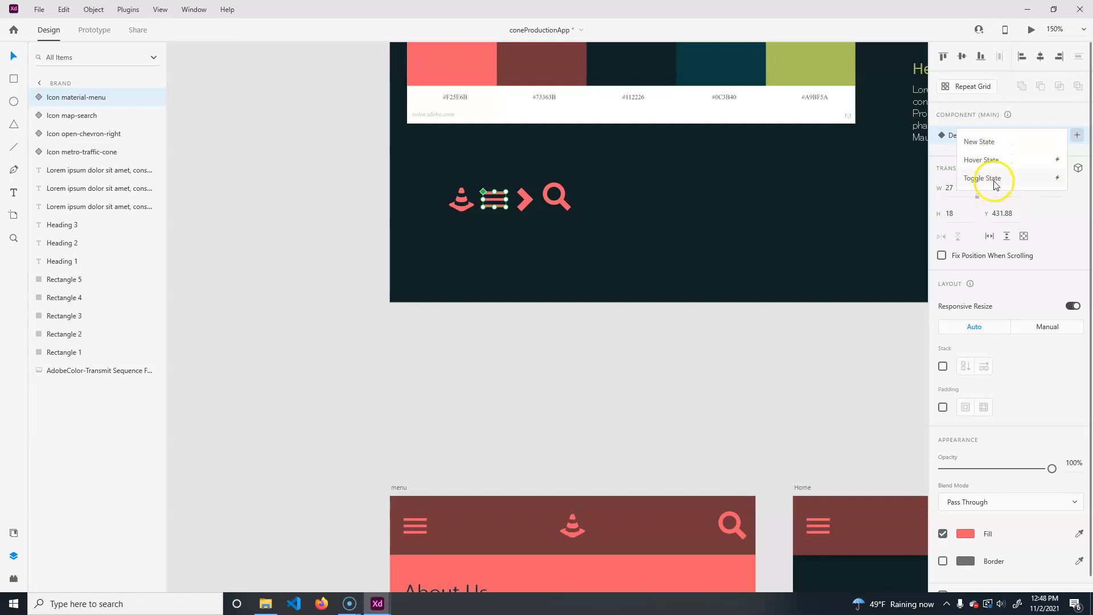
{"action": "left_click", "coordinate": [993, 161]}
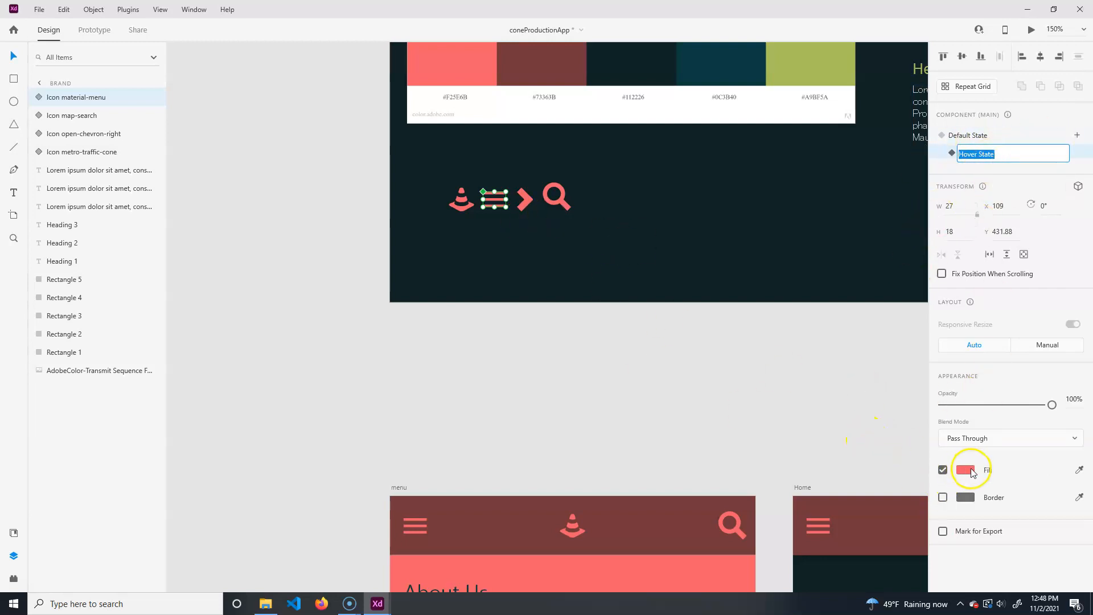
{"action": "key", "text": "Return"}
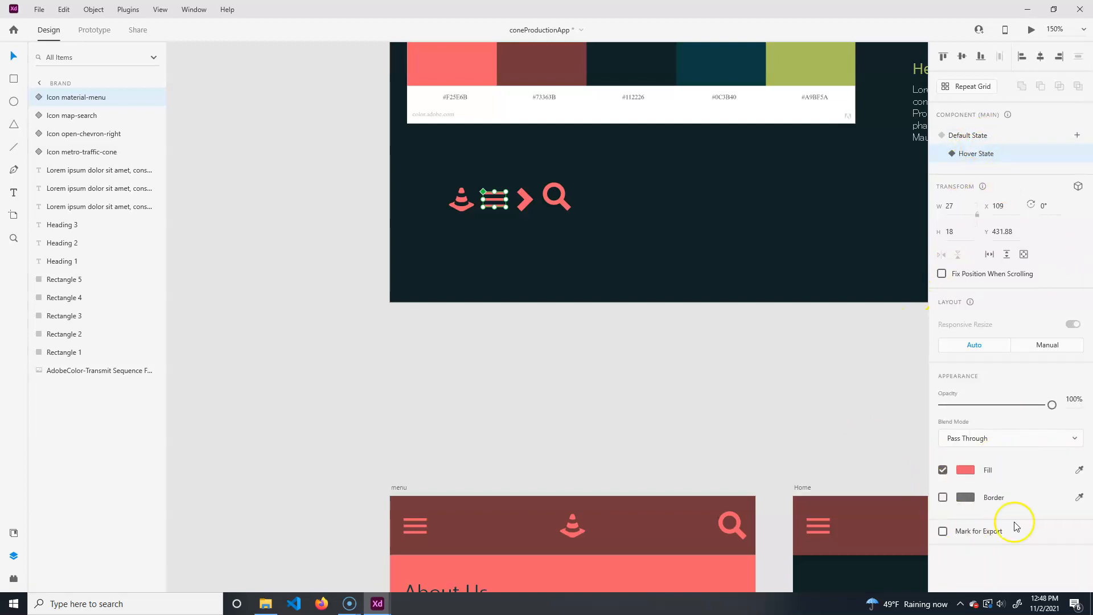
{"action": "left_click", "coordinate": [962, 471]}
{"action": "left_click_drag", "start_coordinate": [855, 402], "coordinate": [812, 405]}
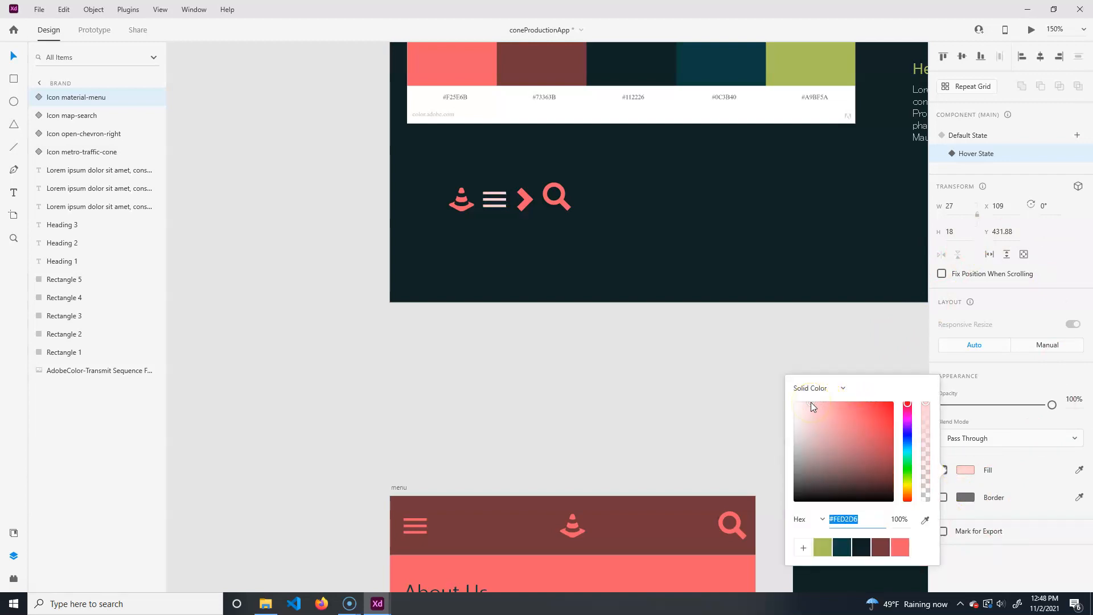
{"action": "left_click", "coordinate": [520, 362]}
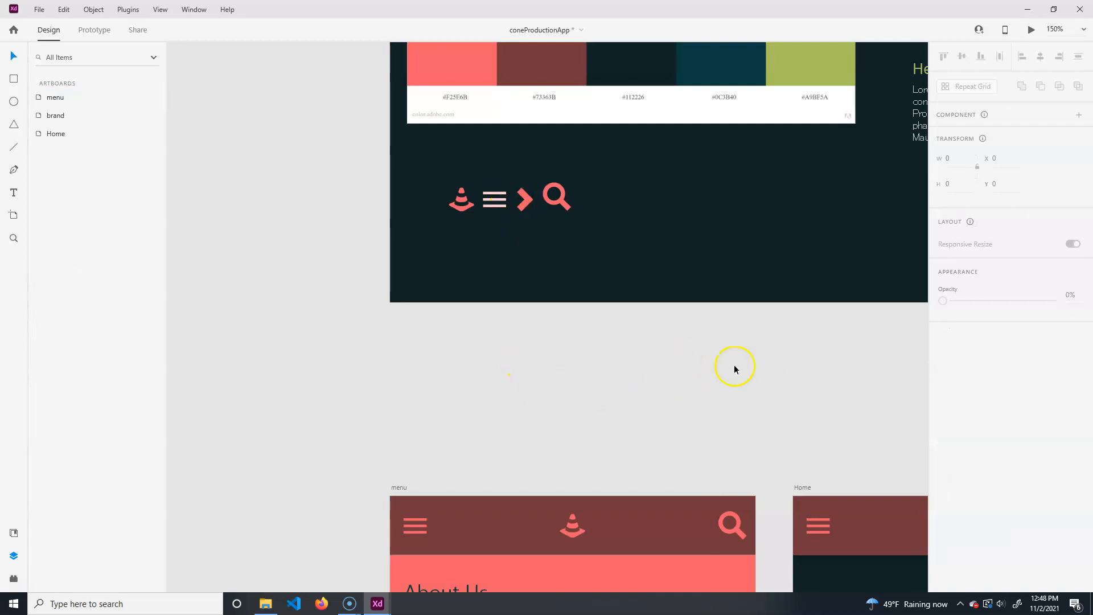
{"action": "left_click", "coordinate": [494, 206]}
{"action": "left_click", "coordinate": [968, 135]}
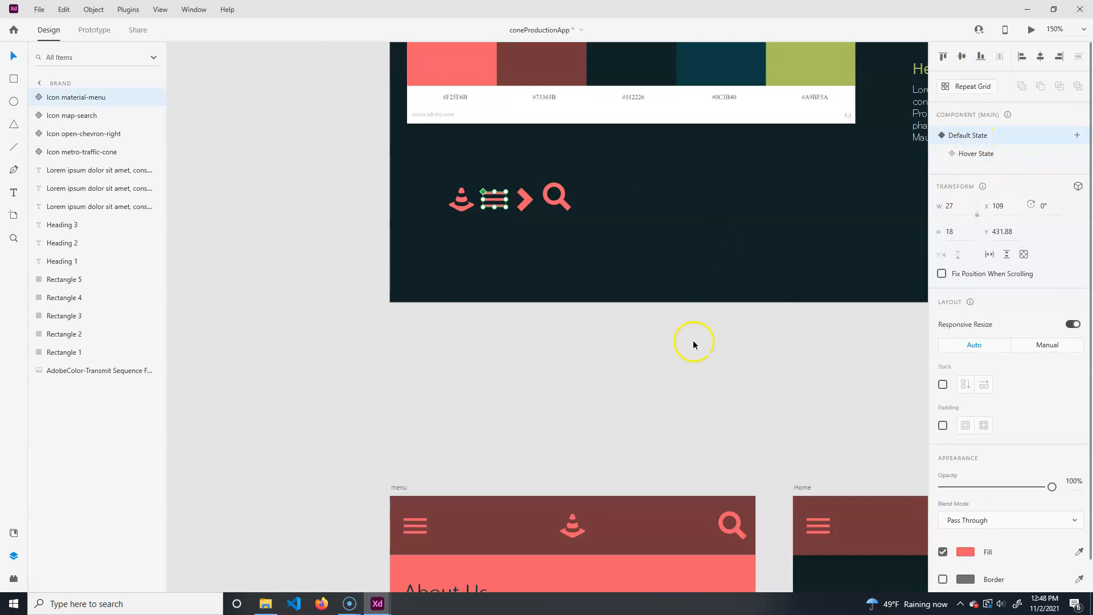
- Preview the Home artboard to check the menu icon's hover effect, and close the preview
{"action": "left_click_drag", "start_coordinate": [766, 365], "coordinate": [548, 149]}
{"action": "left_click_drag", "start_coordinate": [697, 272], "coordinate": [554, 170]}
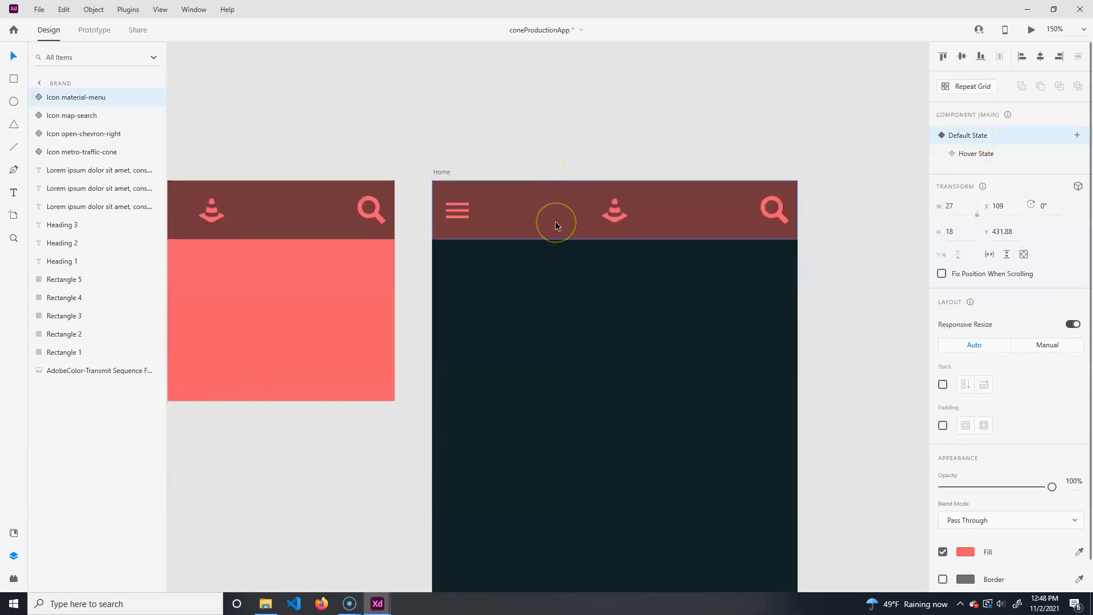
{"action": "left_click", "coordinate": [484, 154]}
{"action": "left_click", "coordinate": [531, 218]}
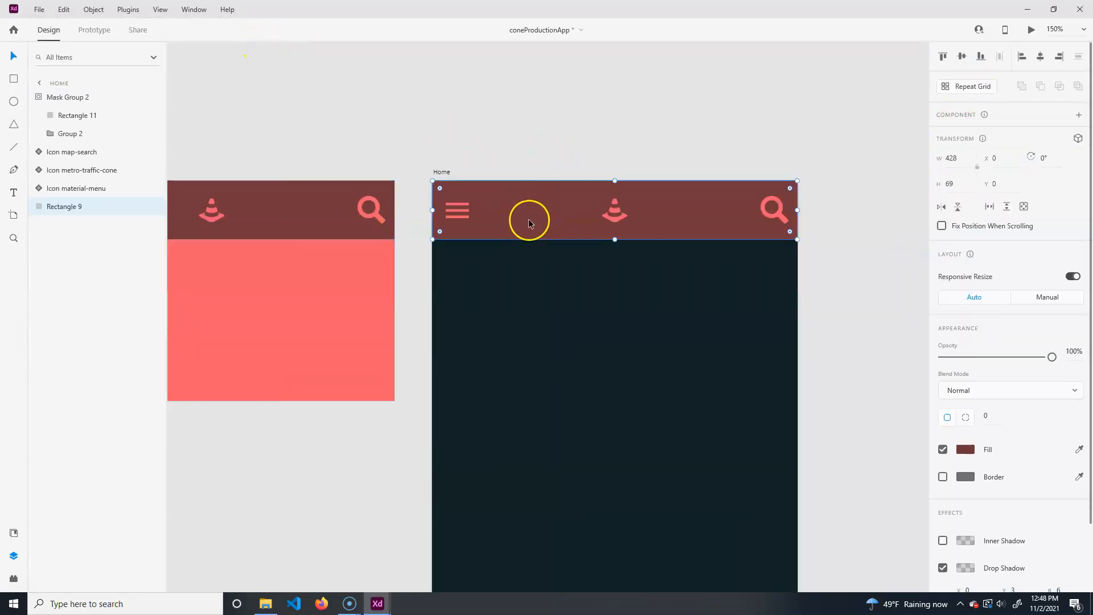
{"action": "key", "text": "ctrl+Return"}
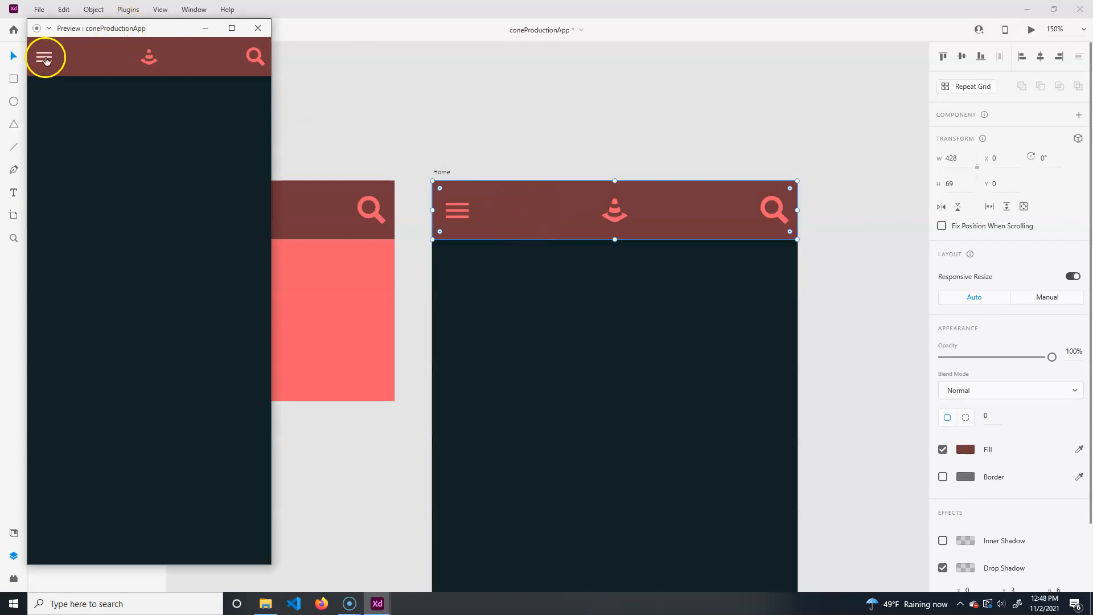
{"action": "left_click", "coordinate": [258, 28]}
- Add a Hover State to the main traffic cone icon on the brand artboard
{"action": "left_click_drag", "start_coordinate": [461, 104], "coordinate": [709, 308]}
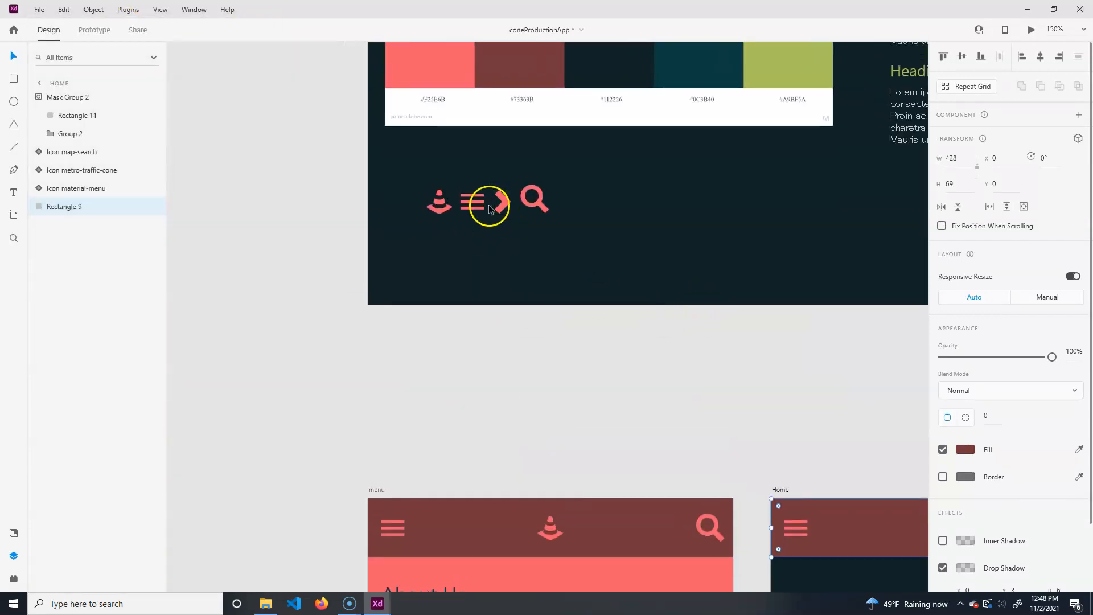
{"action": "left_click", "coordinate": [439, 212]}
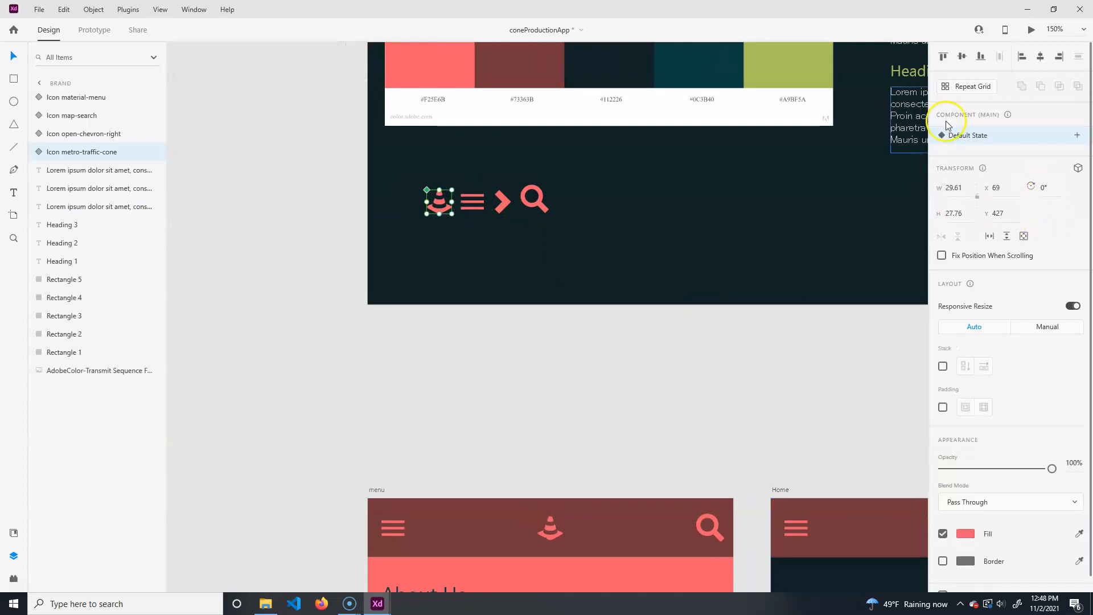
{"action": "left_click", "coordinate": [1077, 136]}
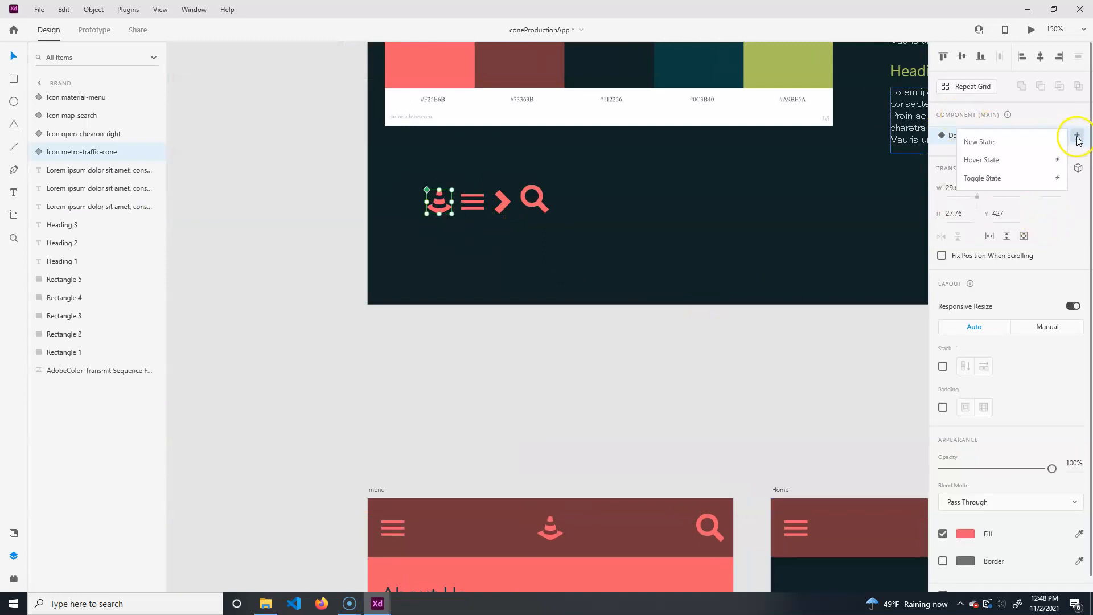
{"action": "left_click", "coordinate": [989, 162]}
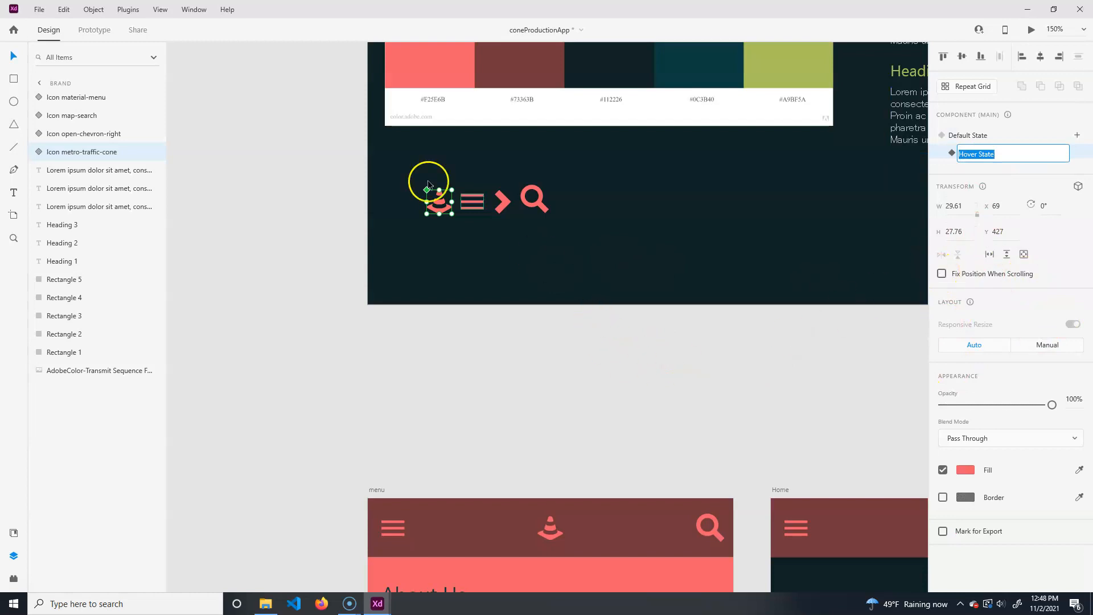
- Save the #FED2D6 fill of the main menu icon's Hover State as a colour swatch
{"action": "left_click", "coordinate": [468, 201]}
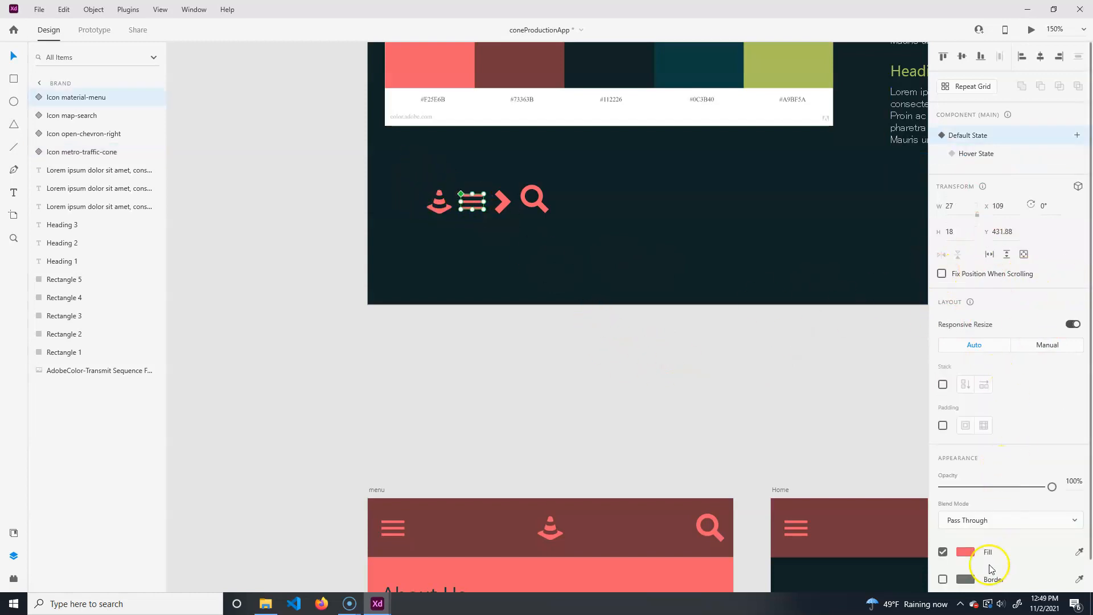
{"action": "left_click", "coordinate": [977, 155]}
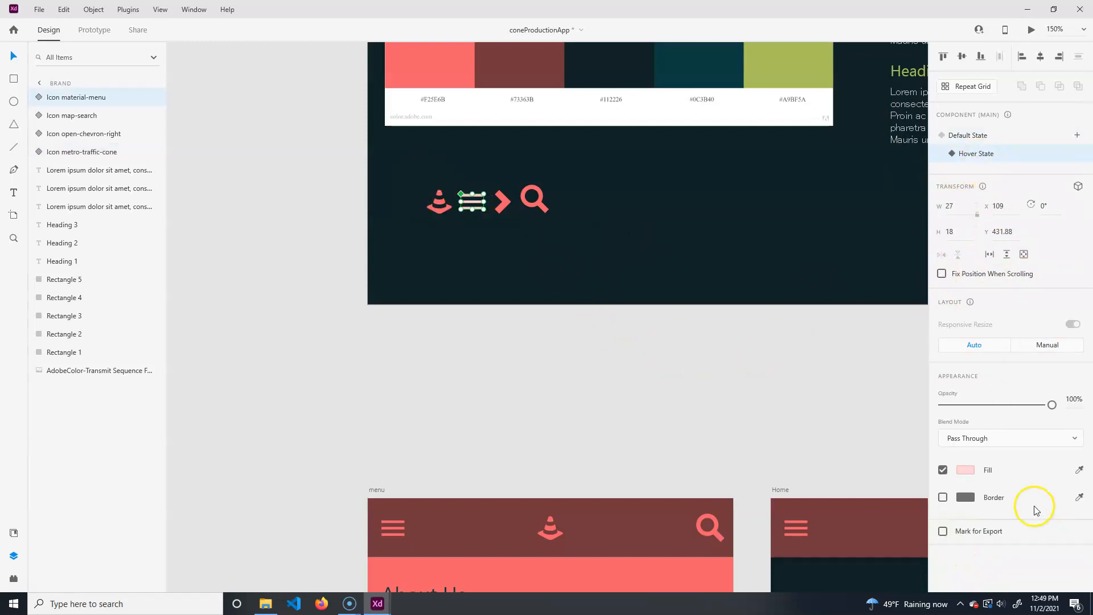
{"action": "left_click", "coordinate": [966, 469]}
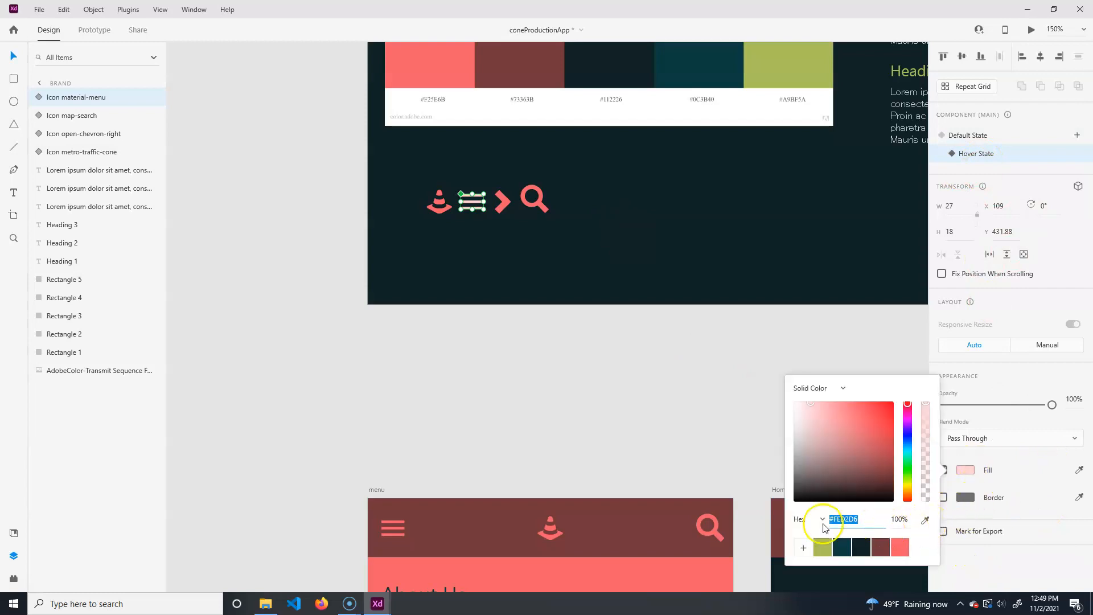
{"action": "left_click", "coordinate": [803, 547]}
{"action": "left_click", "coordinate": [620, 410]}
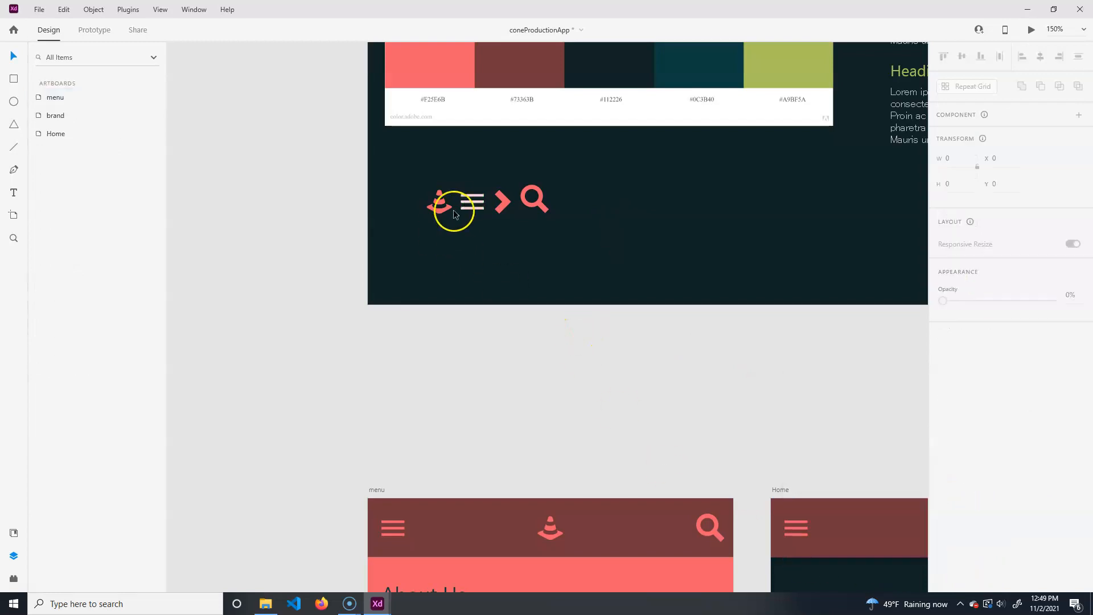
- Set the fill of the traffic cone icon's Hover State to the saved #FED2D6 swatch
{"action": "left_click", "coordinate": [440, 209]}
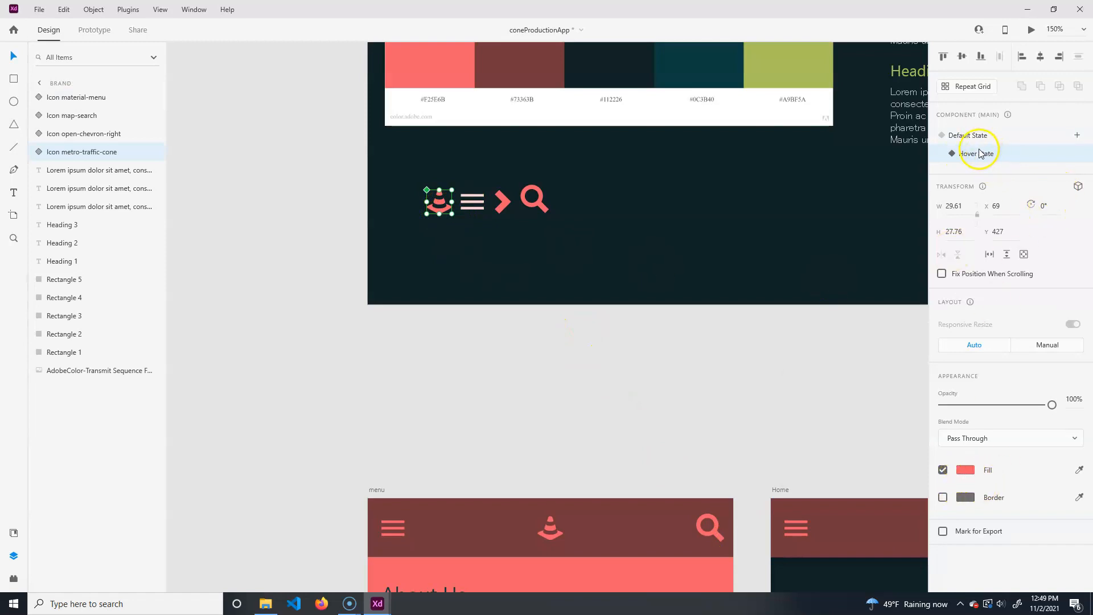
{"action": "left_click", "coordinate": [966, 469]}
{"action": "left_click", "coordinate": [823, 547]}
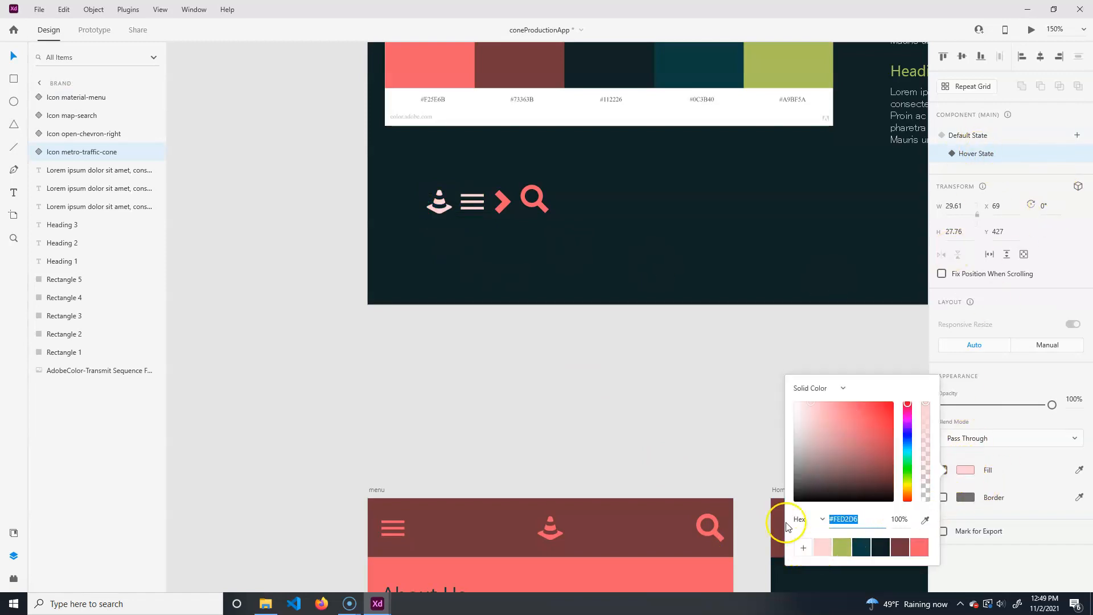
- Add a Hover State to the main chevron icon and fill it with the saved light pink swatch
{"action": "left_click", "coordinate": [503, 203]}
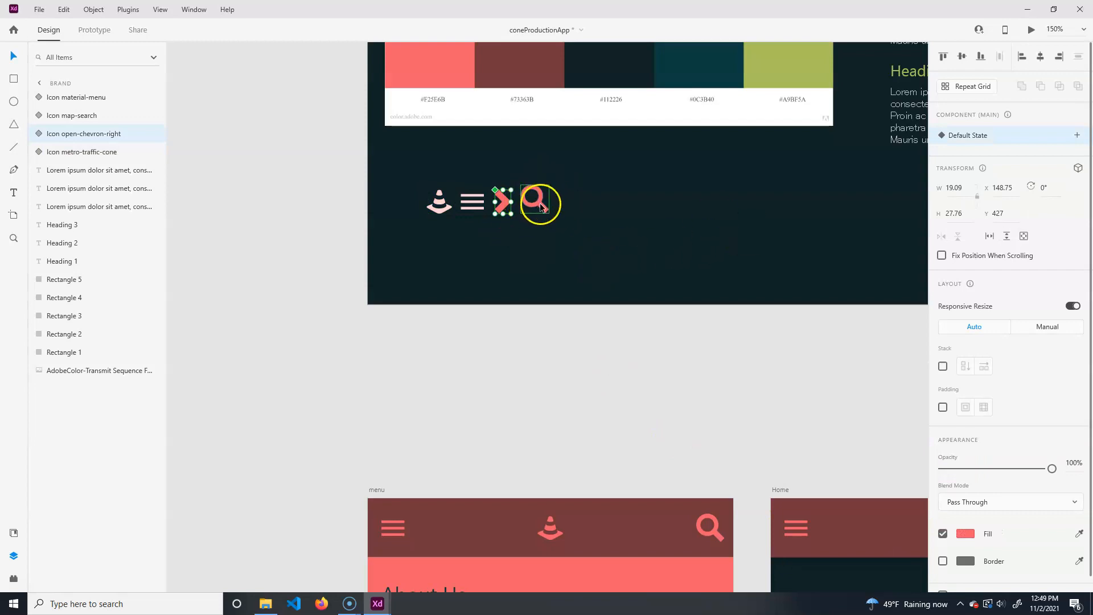
{"action": "left_click", "coordinate": [1078, 134]}
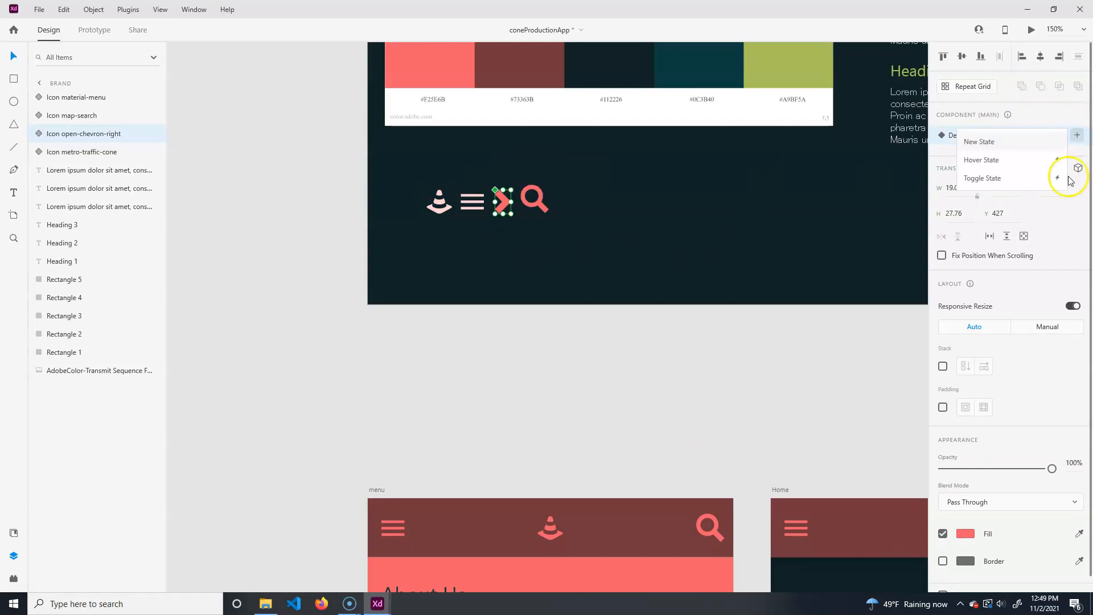
{"action": "left_click", "coordinate": [986, 156]}
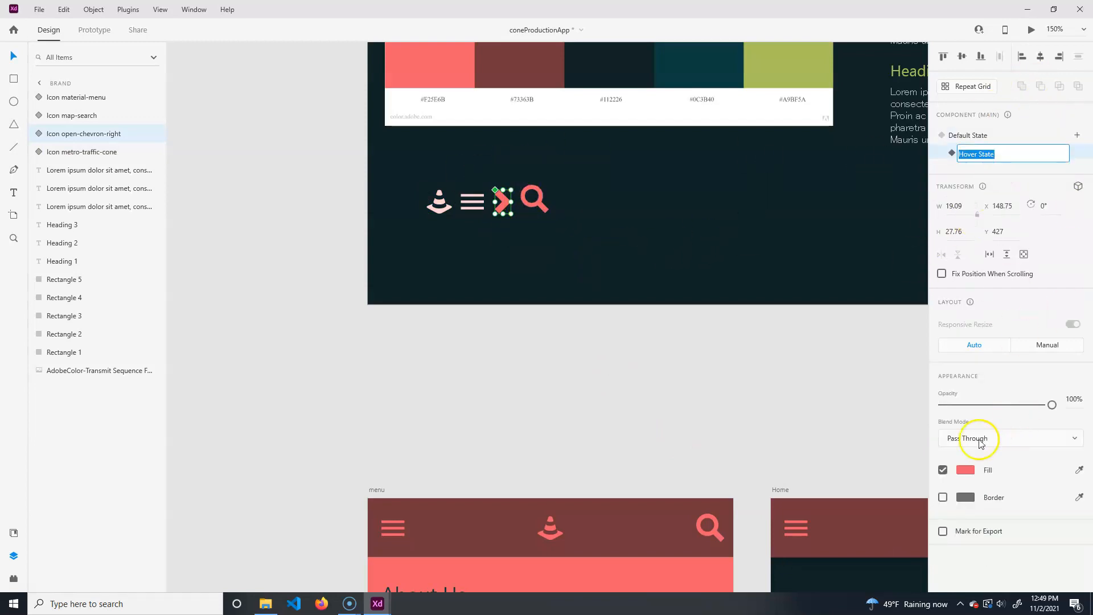
{"action": "left_click", "coordinate": [965, 470]}
{"action": "left_click", "coordinate": [823, 548]}
- Add a Hover State to the main search icon and fill it with the saved #FED2D6 swatch
{"action": "left_click", "coordinate": [538, 206]}
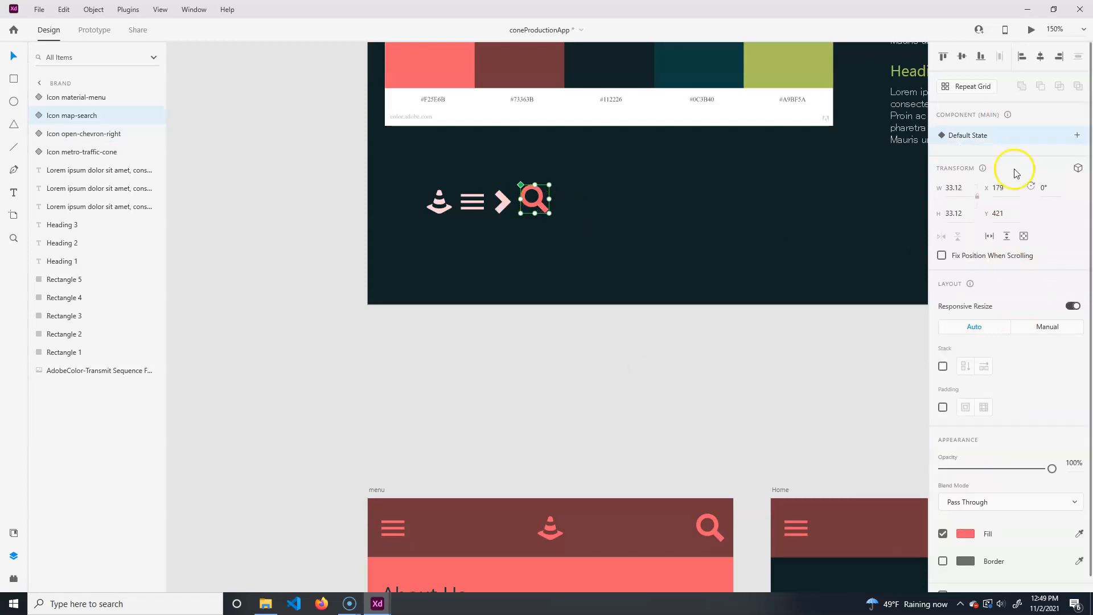
{"action": "left_click", "coordinate": [1078, 137]}
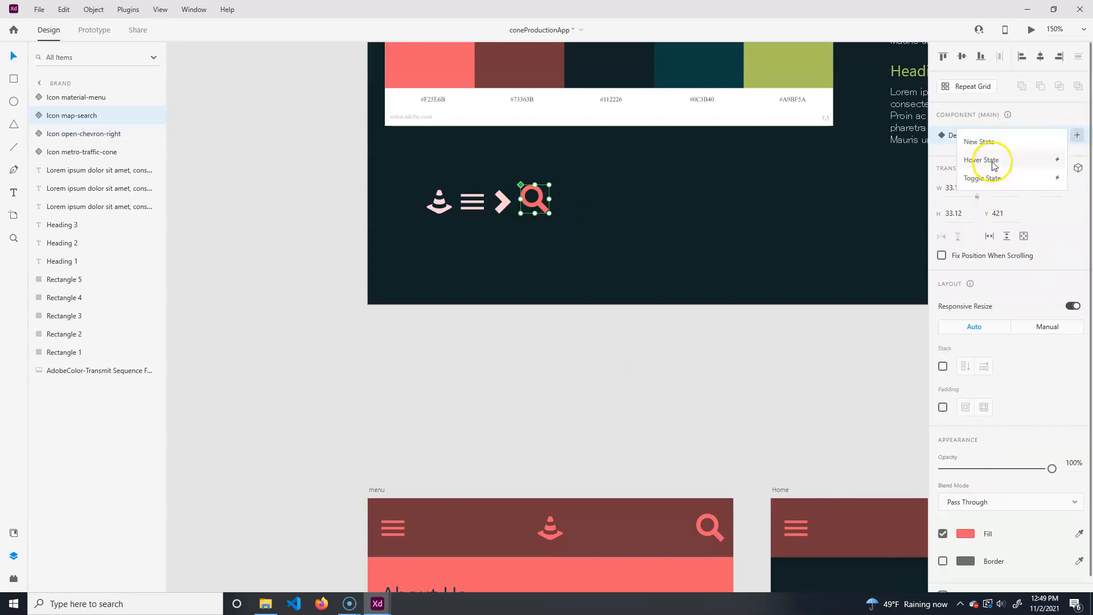
{"action": "left_click", "coordinate": [993, 162]}
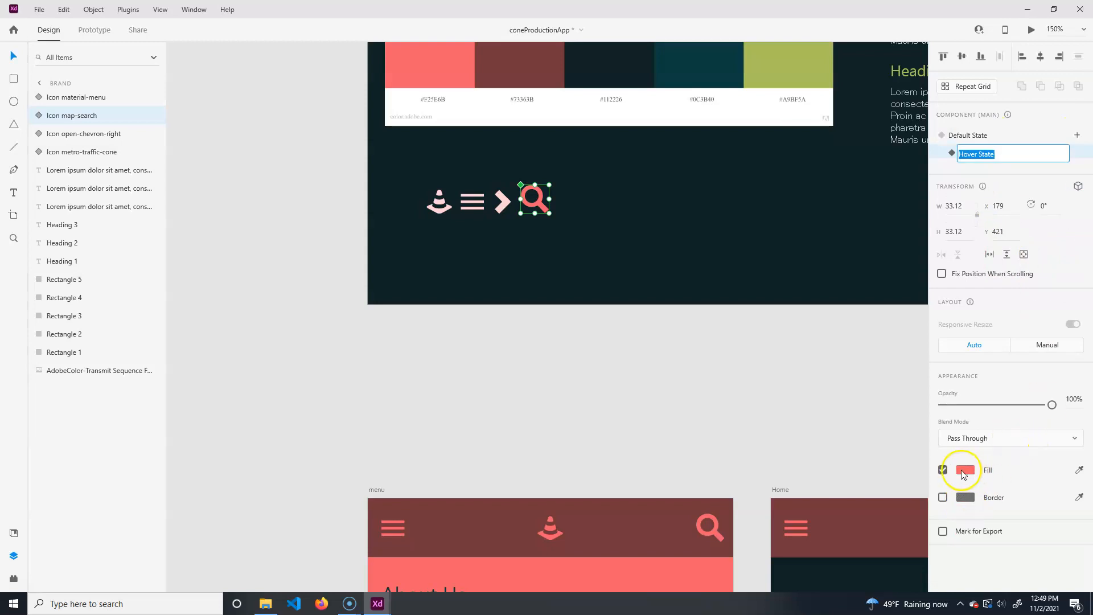
{"action": "left_click", "coordinate": [965, 471]}
{"action": "left_click", "coordinate": [820, 544]}
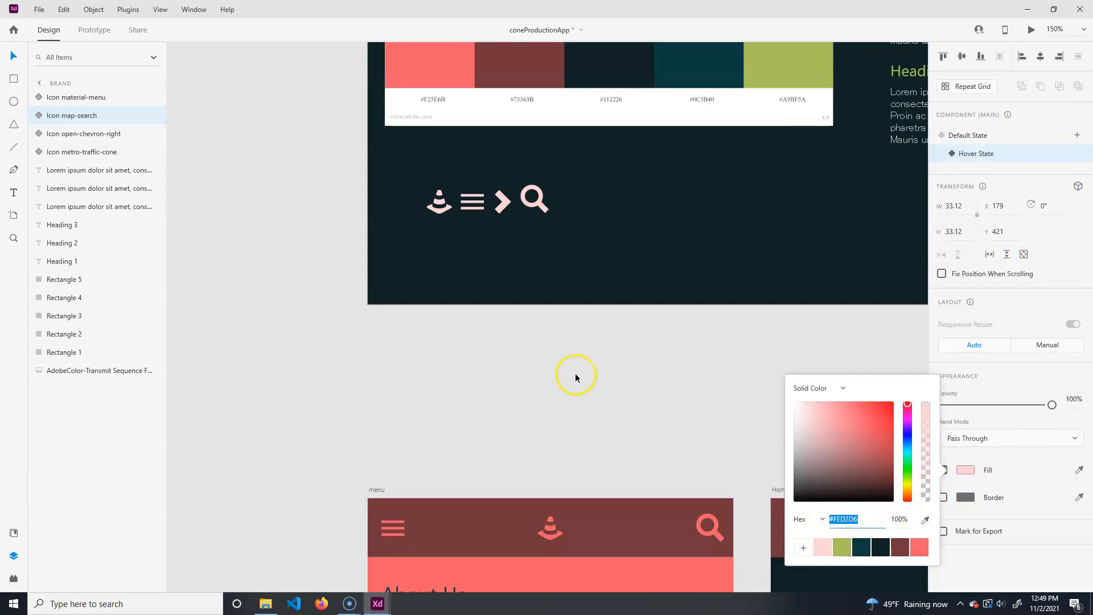
{"action": "left_click", "coordinate": [744, 336]}
- Examine the header icons on the menu and Home artboards against the main icons on the brand artboard
{"action": "scroll", "coordinate": [732, 337], "scroll_direction": "down", "scroll_amount": 4}
{"action": "scroll", "coordinate": [732, 336], "scroll_direction": "right", "scroll_amount": 4}
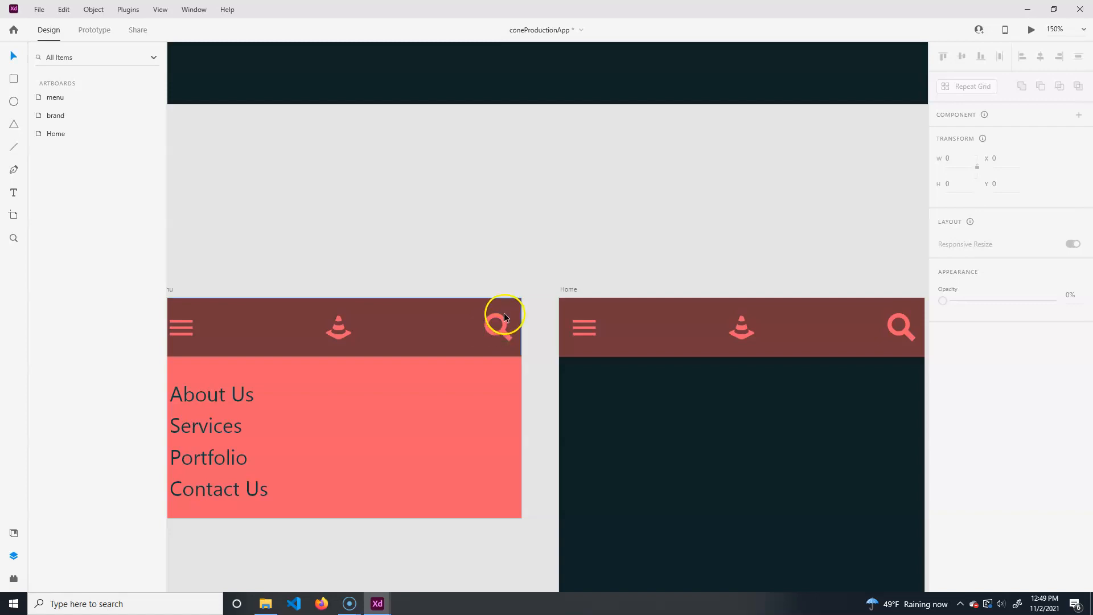
{"action": "scroll", "coordinate": [619, 218], "scroll_direction": "up", "scroll_amount": 5}
{"action": "scroll", "coordinate": [535, 318], "scroll_direction": "left", "scroll_amount": 2}
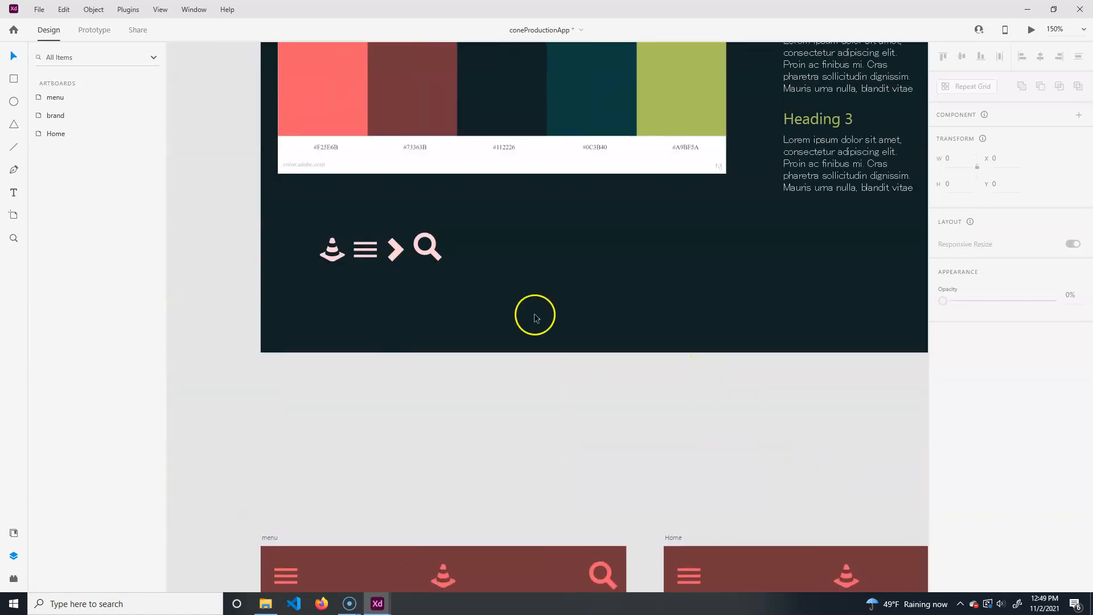
{"action": "double_click", "coordinate": [431, 255]}
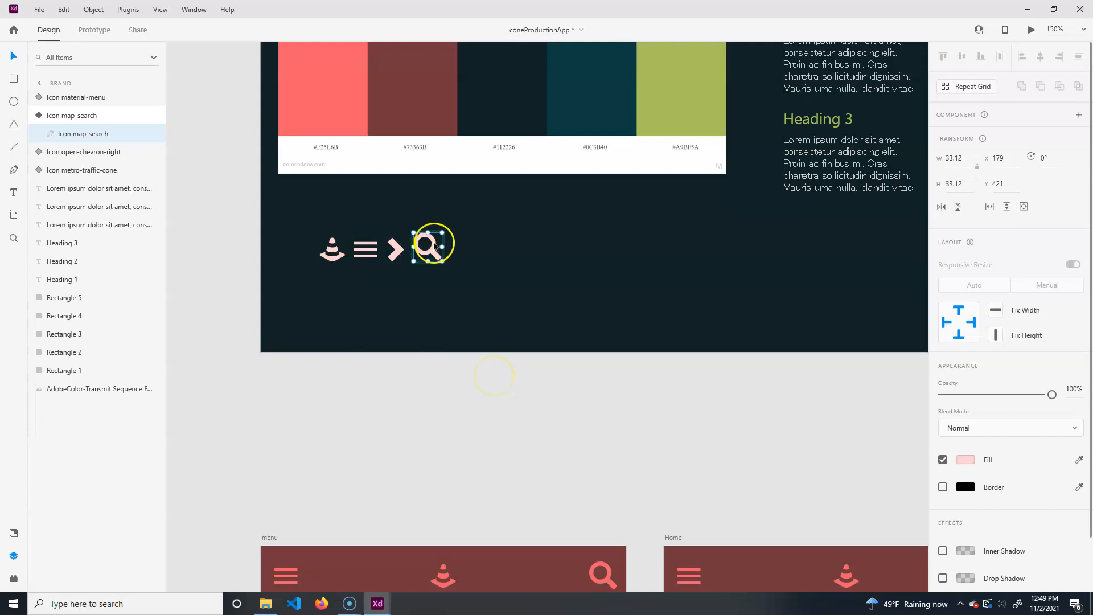
{"action": "scroll", "coordinate": [732, 442], "scroll_direction": "down", "scroll_amount": 5}
{"action": "scroll", "coordinate": [598, 306], "scroll_direction": "right", "scroll_amount": 5}
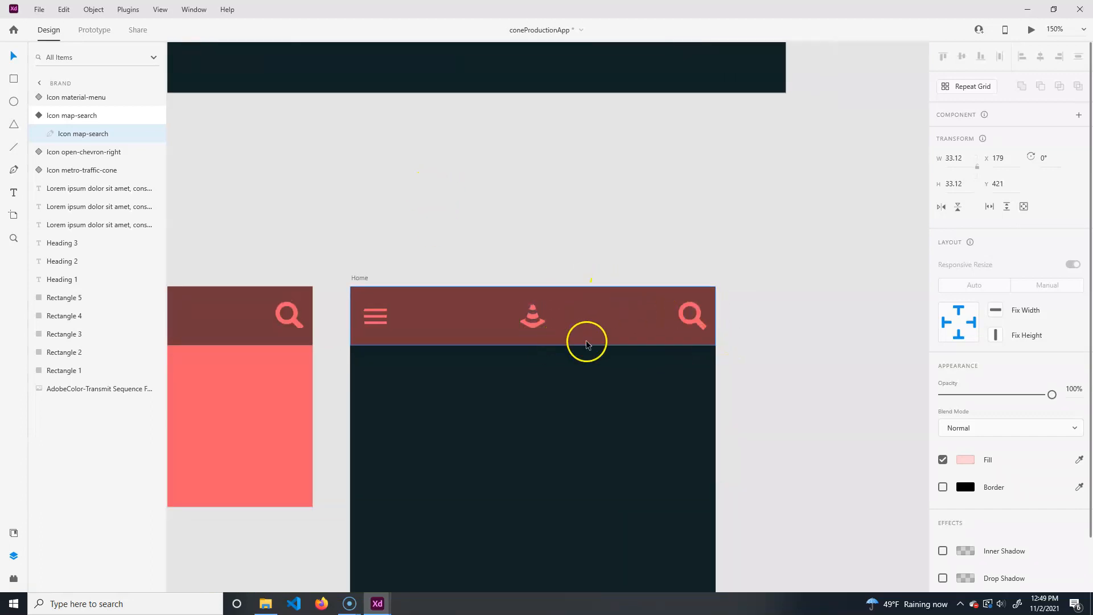
{"action": "scroll", "coordinate": [714, 330], "scroll_direction": "up", "scroll_amount": 5}
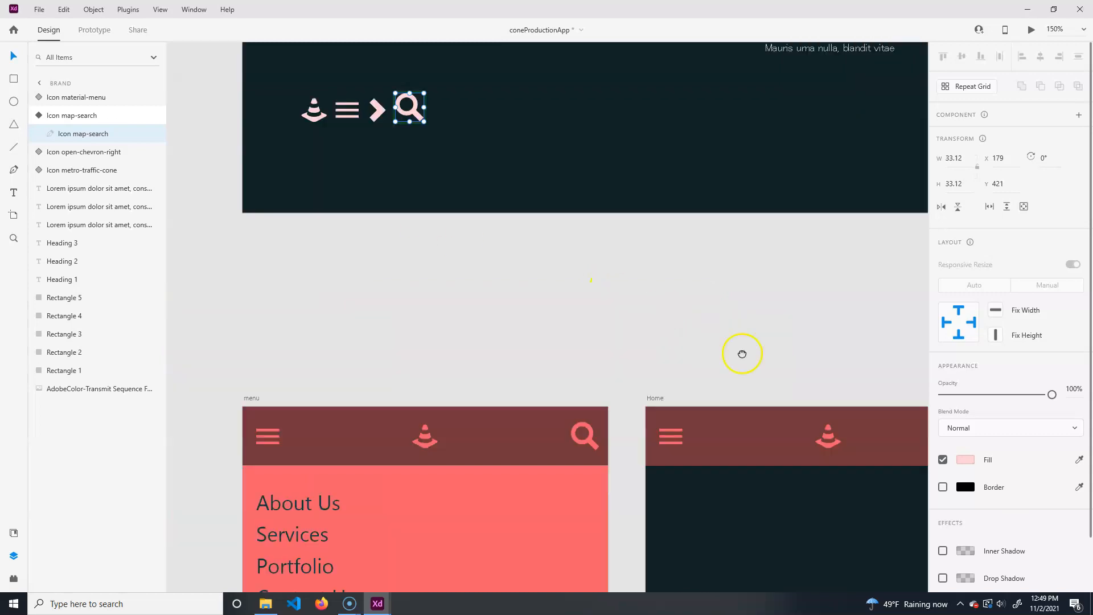
{"action": "left_click_drag", "start_coordinate": [695, 457], "coordinate": [776, 383]}
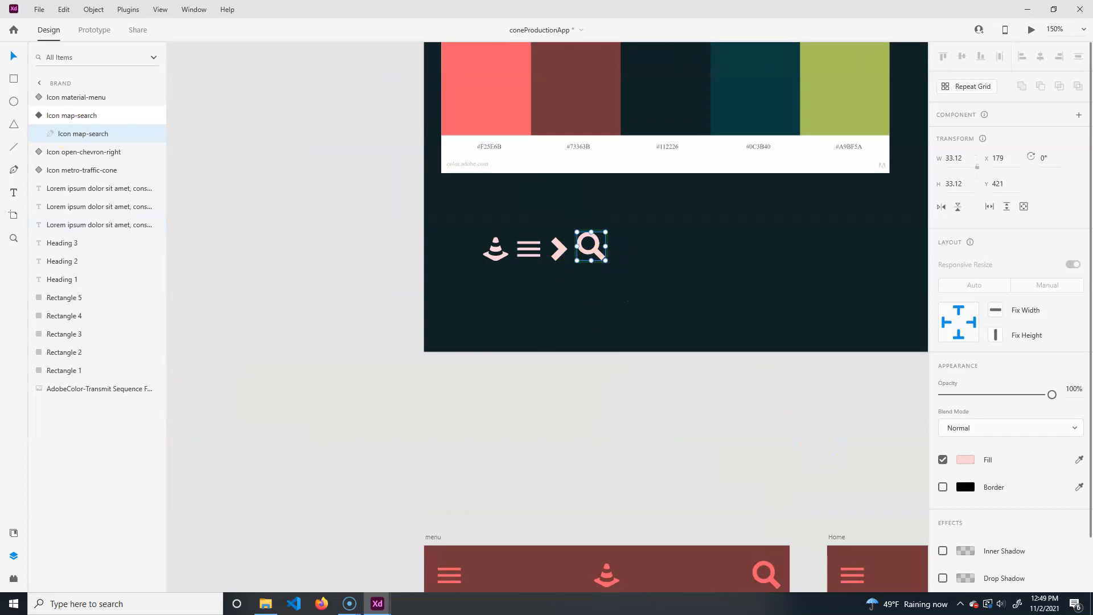
- Move the main search icon component away from the other icons to X 376 on the brand artboard
{"action": "left_click", "coordinate": [12, 81]}
{"action": "left_click", "coordinate": [57, 115]}
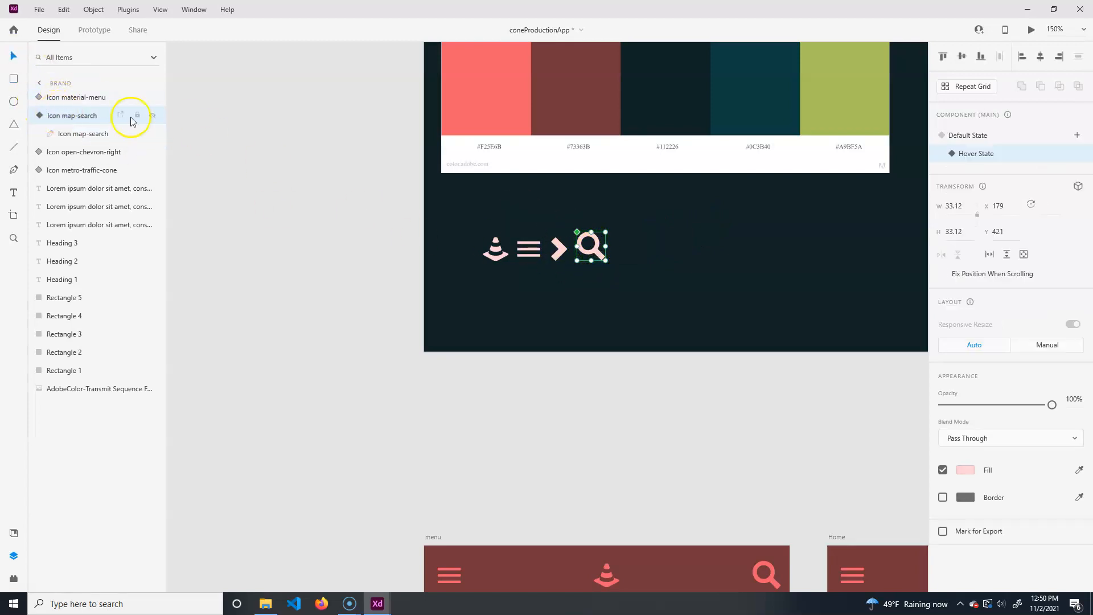
{"action": "left_click_drag", "start_coordinate": [589, 252], "coordinate": [768, 253]}
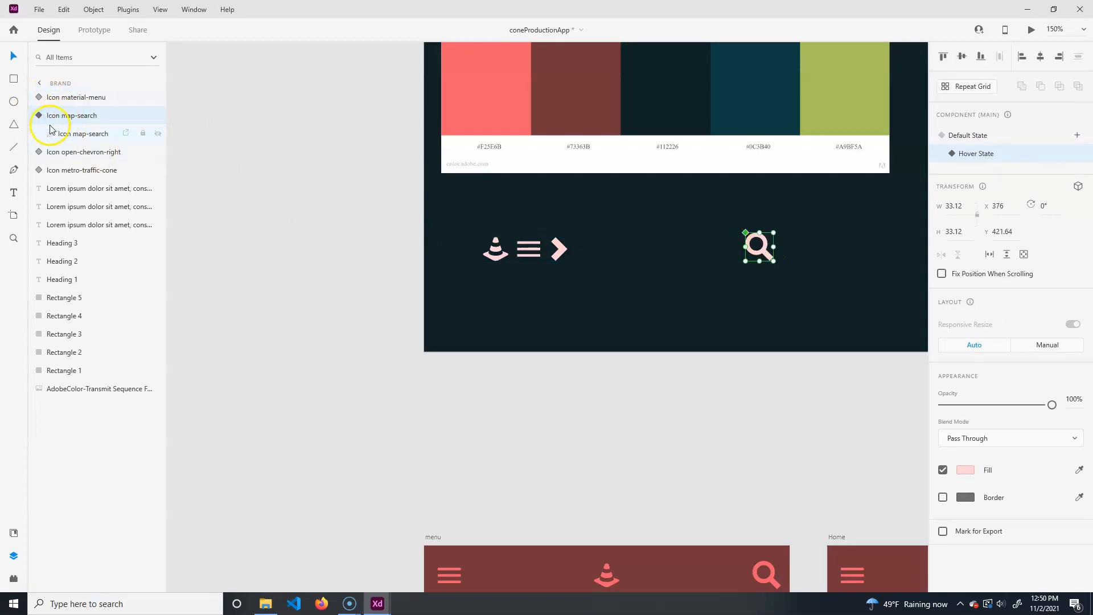
- Draw a rectangle about 194 × 33 inside the search icon's Hover State, extending leftward from the icon's right edge
{"action": "left_click", "coordinate": [74, 133]}
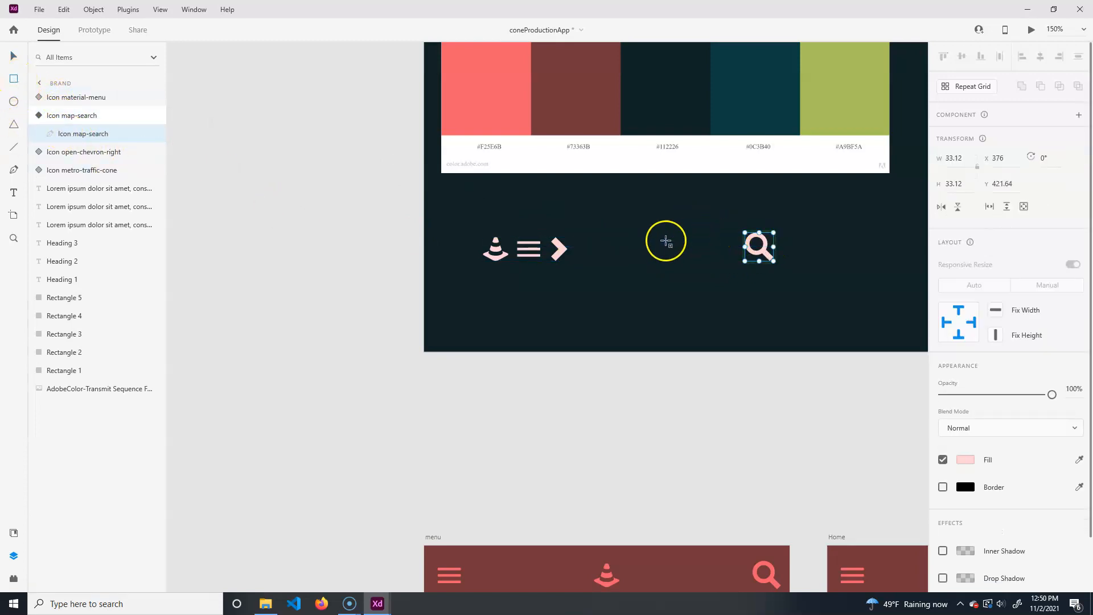
{"action": "left_click_drag", "start_coordinate": [617, 236], "coordinate": [769, 264]}
{"action": "left_click", "coordinate": [14, 56]}
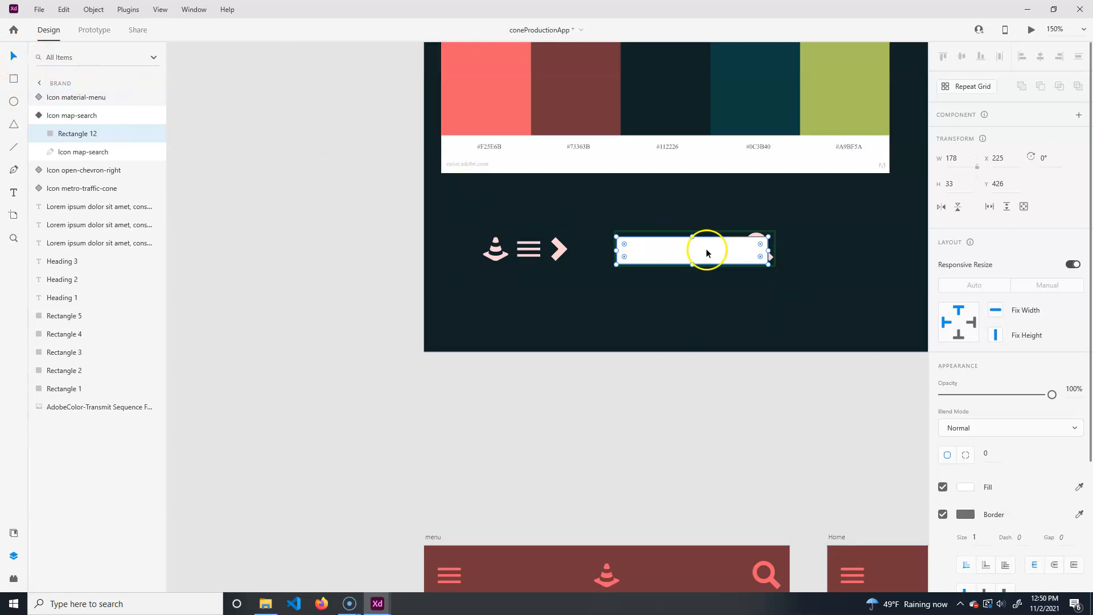
{"action": "left_click_drag", "start_coordinate": [699, 255], "coordinate": [696, 233]}
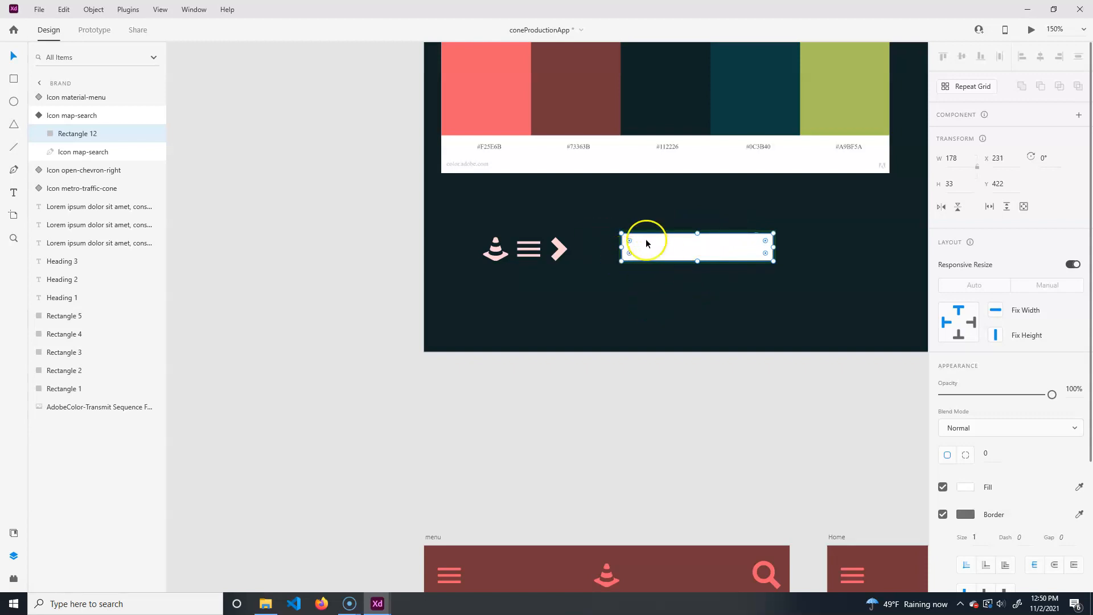
{"action": "left_click_drag", "start_coordinate": [621, 247], "coordinate": [607, 248]}
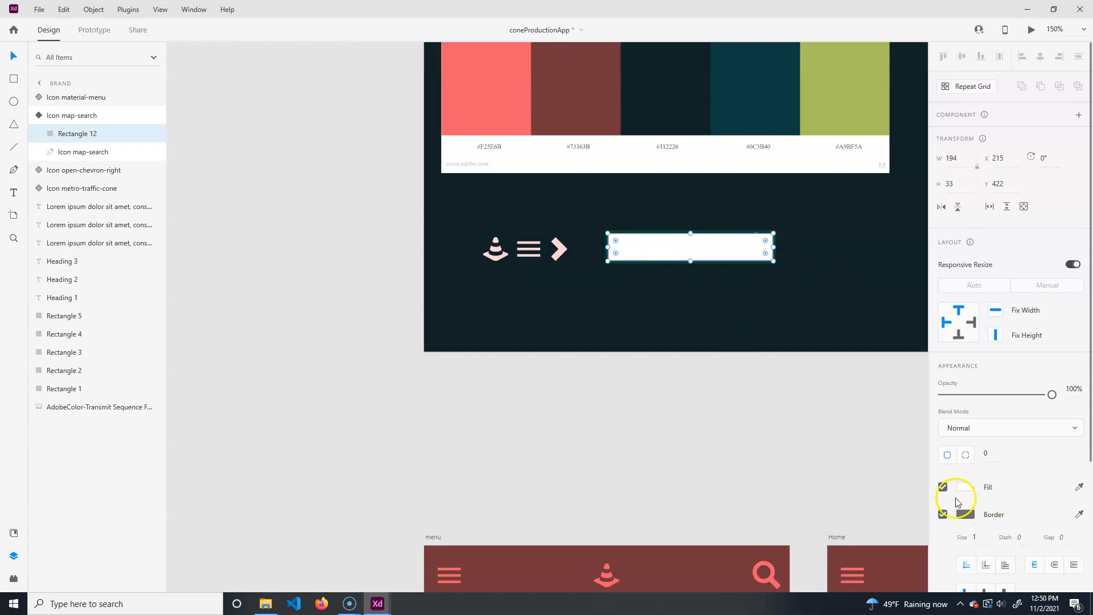
- Give the search bar rectangle a corner radius of 5, no border and the saved coral swatch as fill
{"action": "left_click", "coordinate": [965, 454]}
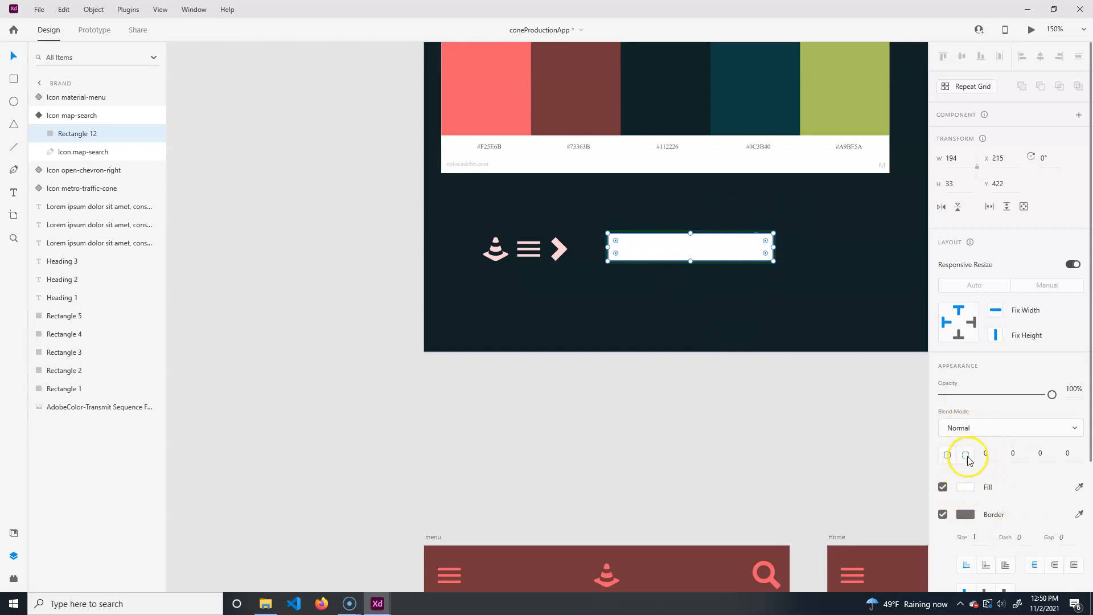
{"action": "left_click", "coordinate": [947, 458]}
{"action": "left_click", "coordinate": [1057, 528]}
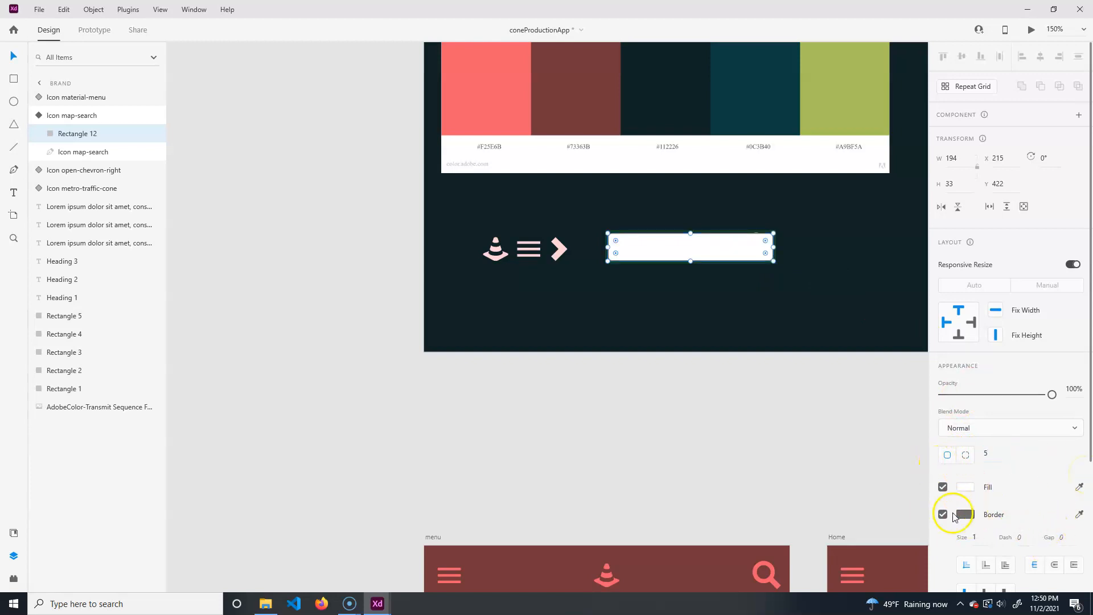
{"action": "left_click", "coordinate": [943, 514]}
{"action": "left_click", "coordinate": [969, 491]}
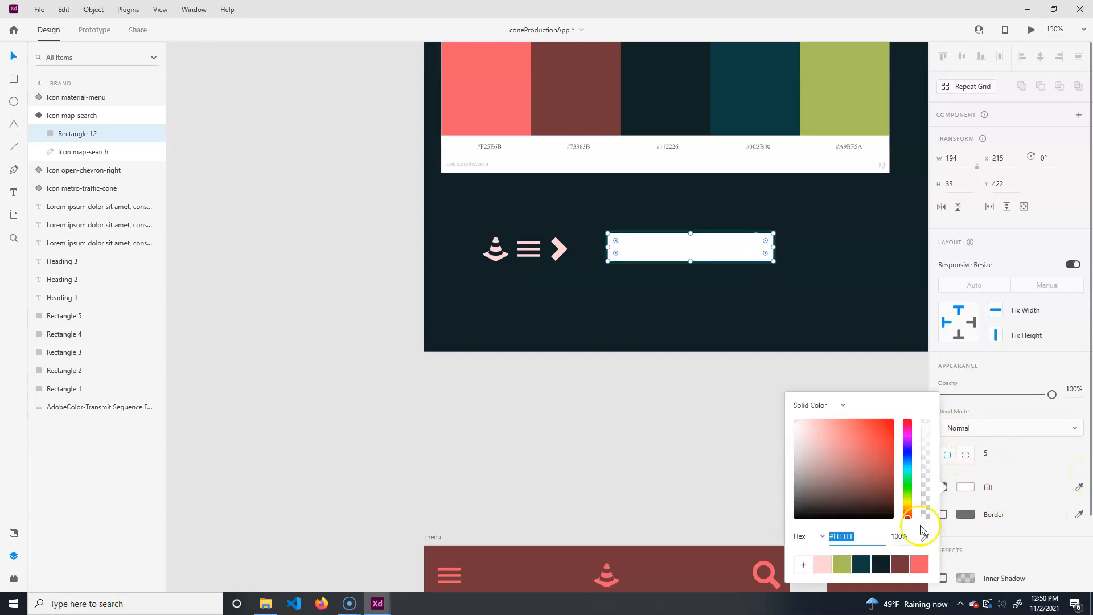
{"action": "left_click", "coordinate": [918, 563]}
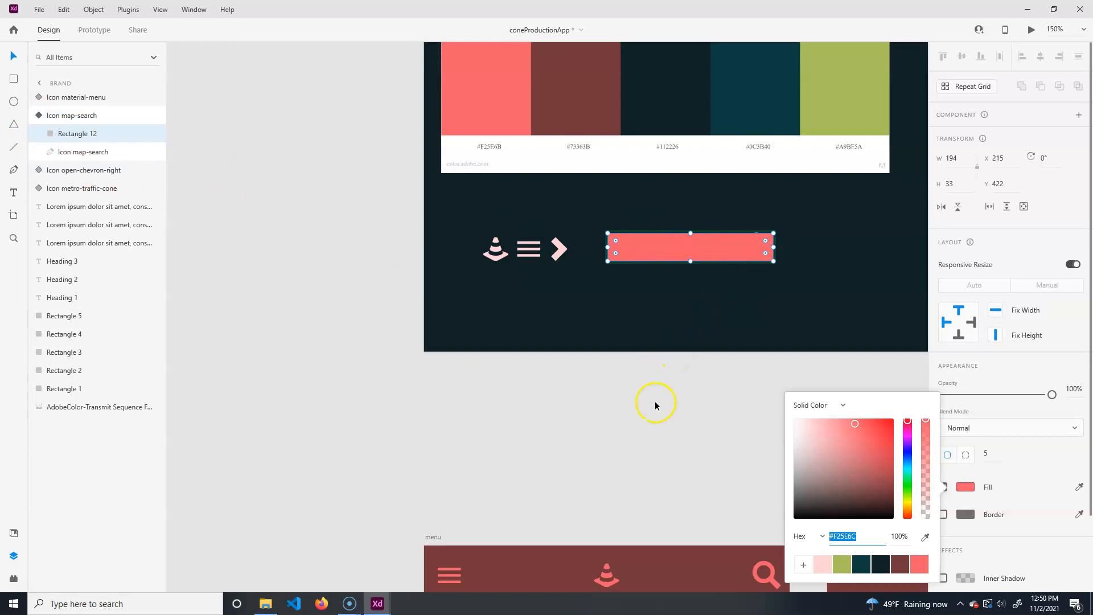
- Draw a second rectangle about 204 × 37 over the coral bar and combine the two using Mask with Shape
{"action": "left_click", "coordinate": [76, 118]}
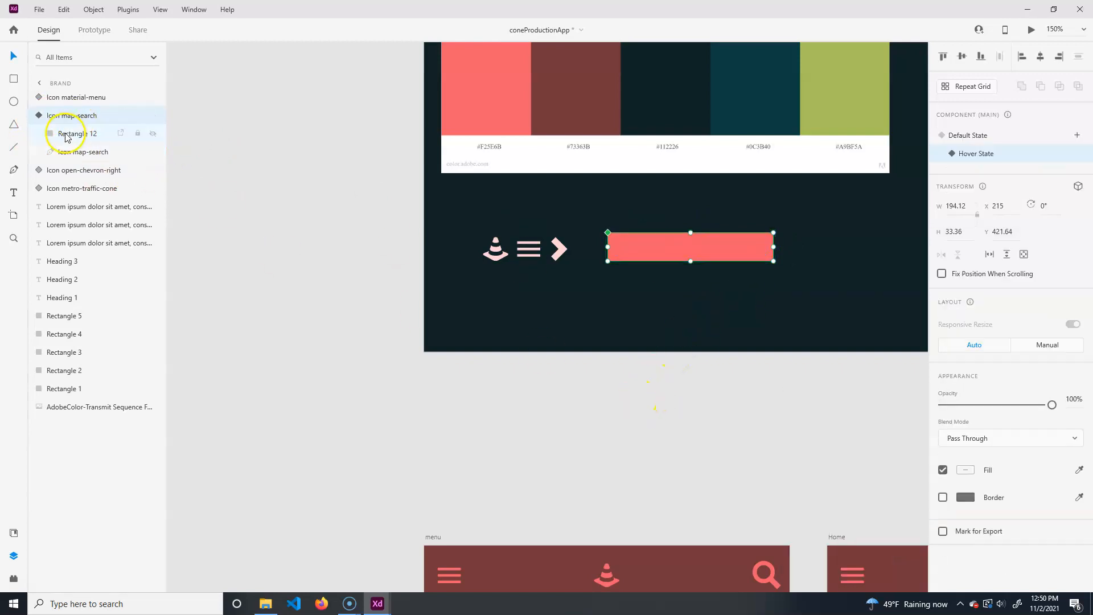
{"action": "left_click", "coordinate": [56, 135]}
{"action": "left_click", "coordinate": [83, 117]}
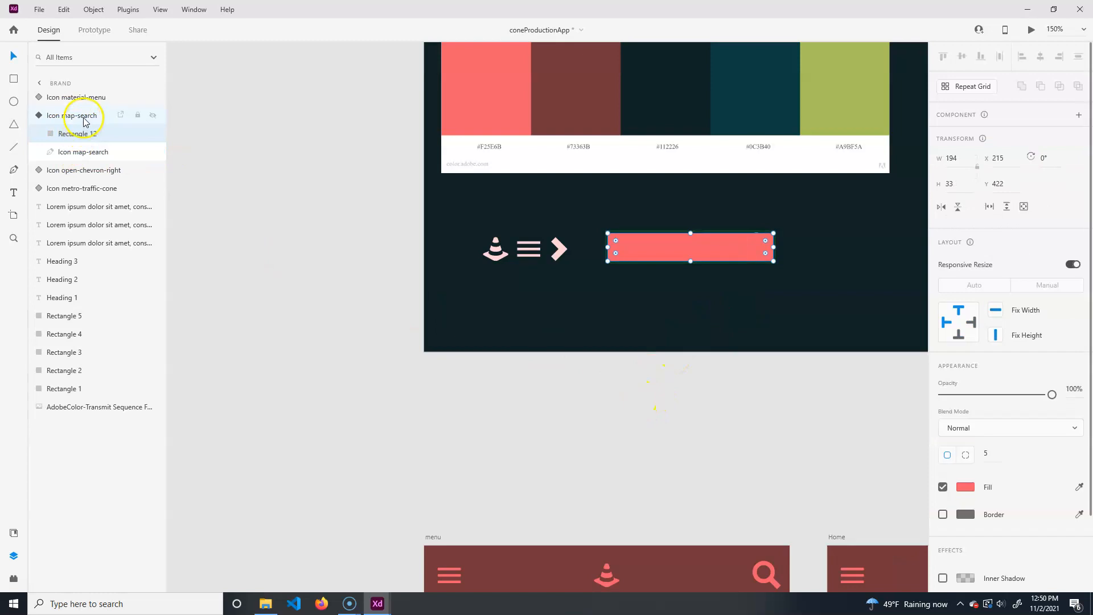
{"action": "left_click", "coordinate": [76, 137]}
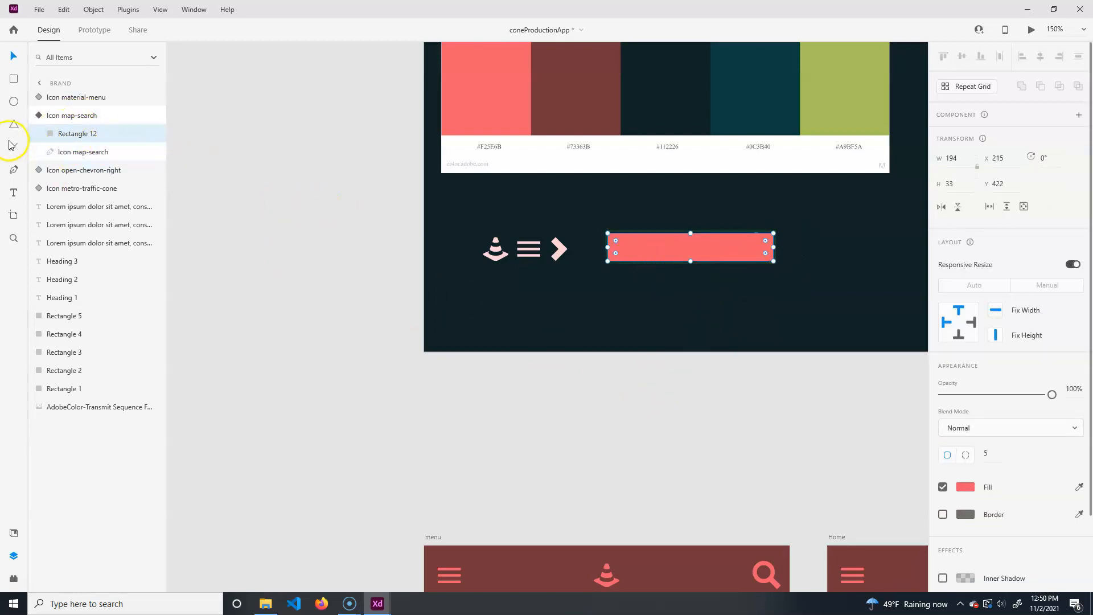
{"action": "left_click", "coordinate": [14, 79]}
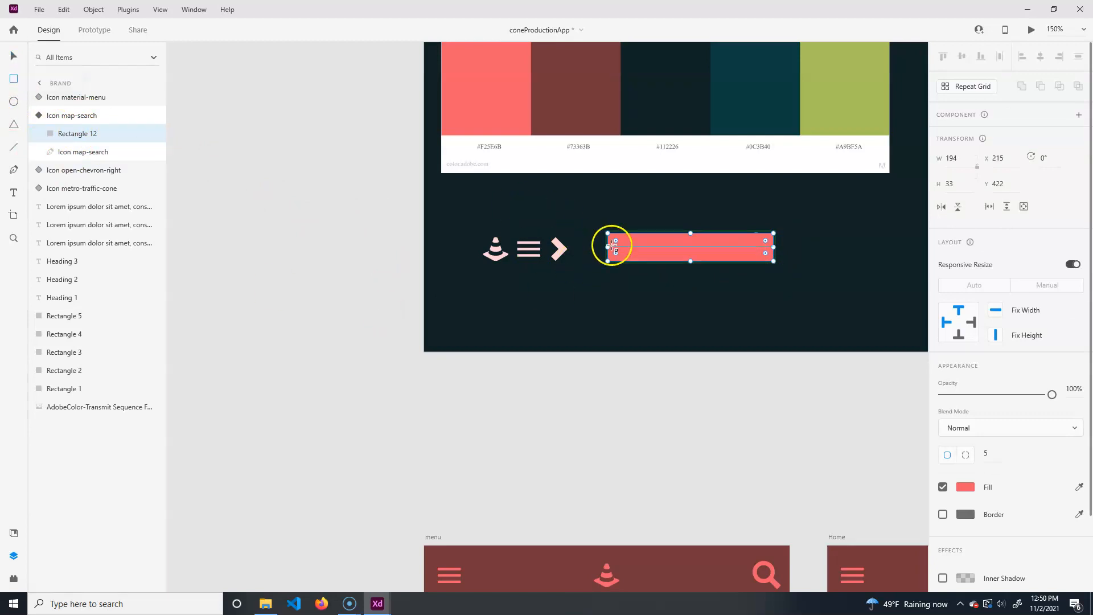
{"action": "mouse_move", "coordinate": [600, 232]}
{"action": "left_mouse_down"}
{"action": "mouse_move", "coordinate": [695, 268]}
{"action": "mouse_move", "coordinate": [781, 261]}
{"action": "mouse_move", "coordinate": [767, 257]}
{"action": "mouse_move", "coordinate": [775, 265]}
{"action": "left_mouse_up"}
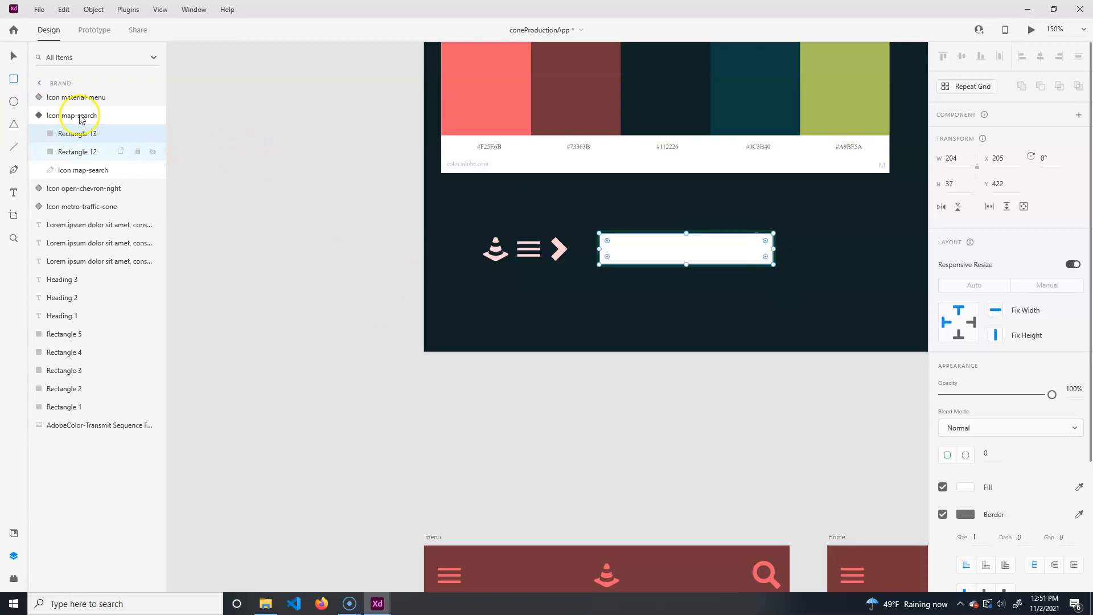
{"action": "left_click", "coordinate": [79, 153], "text": "shift"}
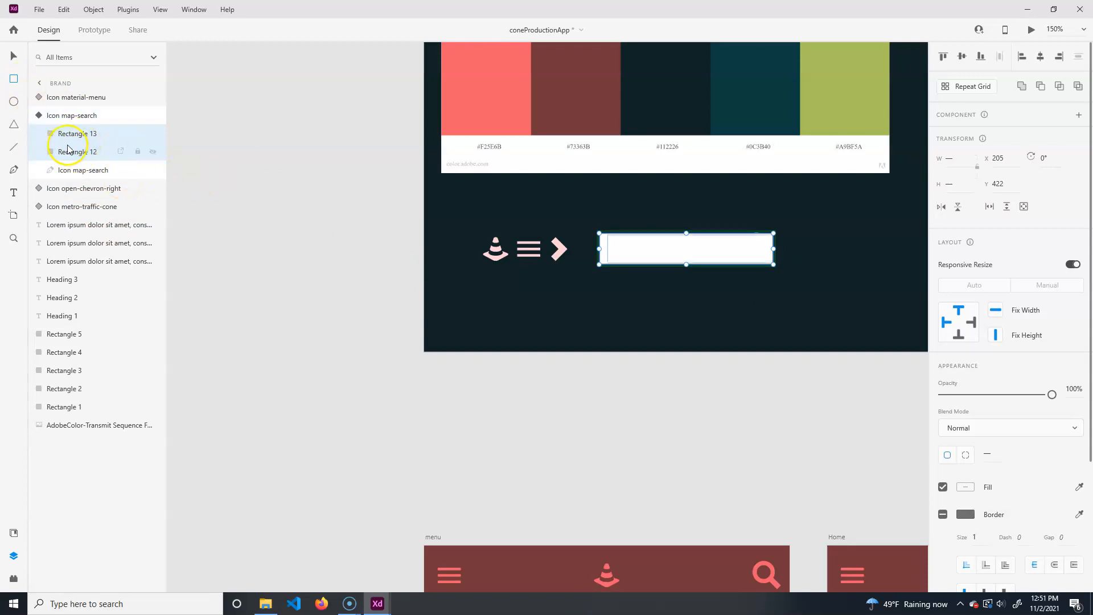
{"action": "right_click", "coordinate": [674, 263]}
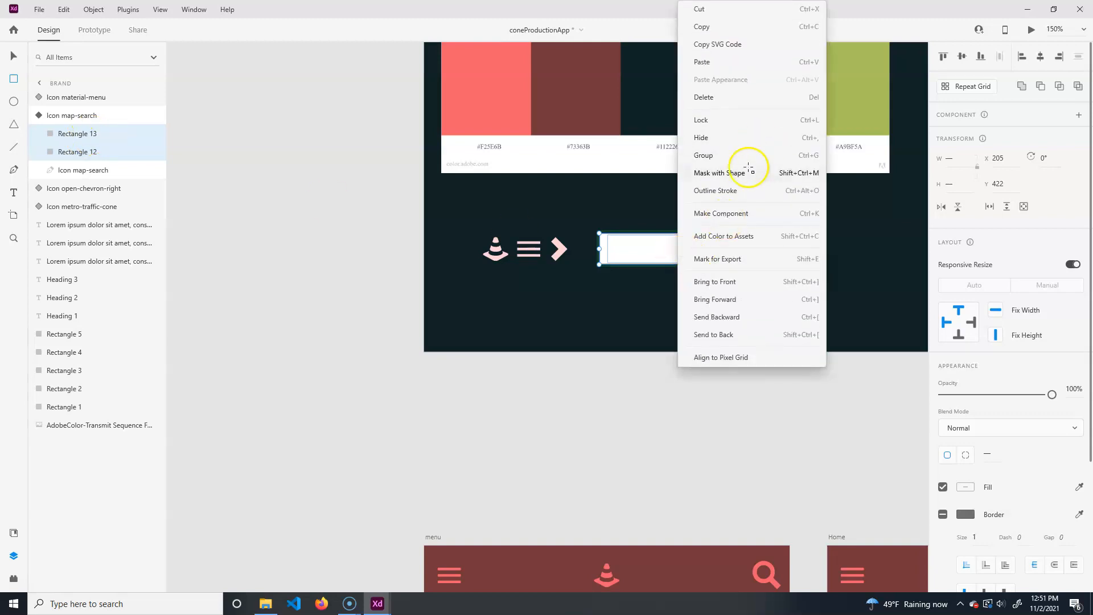
{"action": "left_click", "coordinate": [758, 172]}
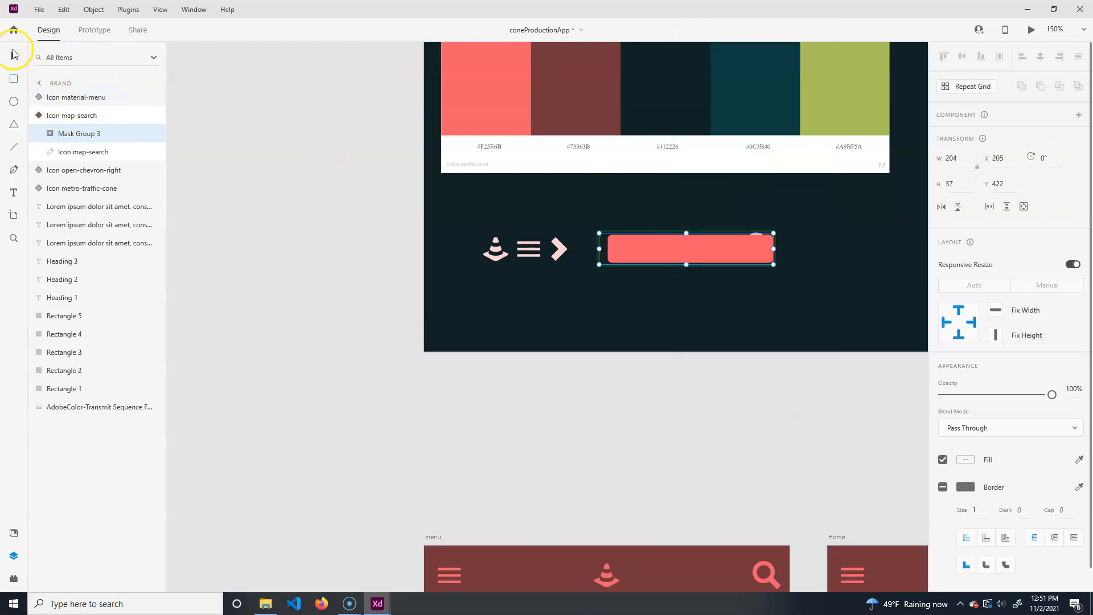
- Place the mask group behind the search icon within the component and shift it up to Y 417
{"action": "left_click_drag", "start_coordinate": [53, 134], "coordinate": [96, 154]}
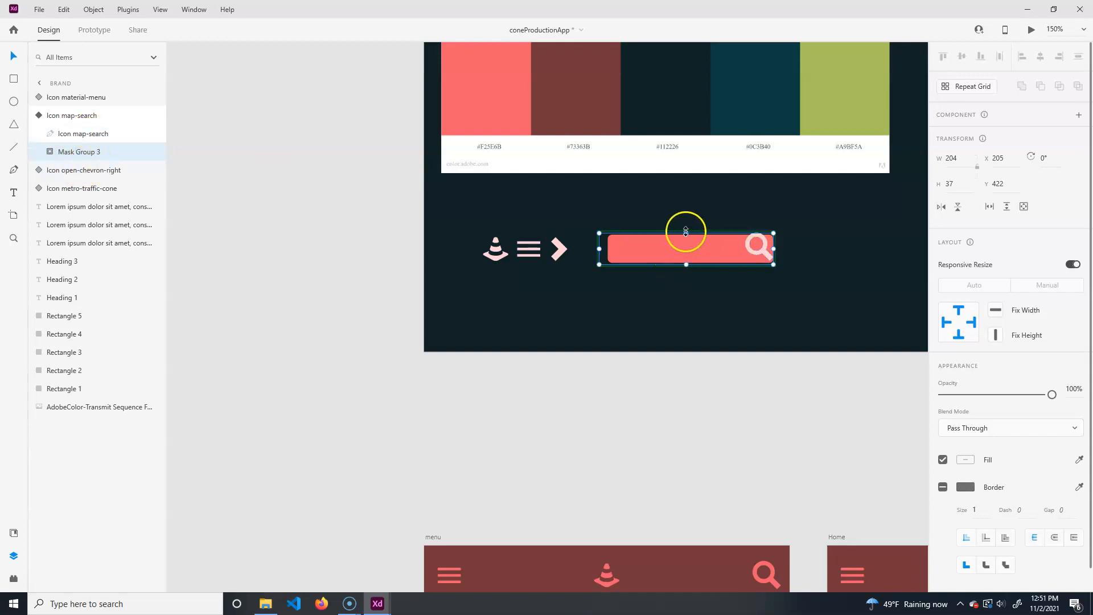
{"action": "left_click_drag", "start_coordinate": [687, 232], "coordinate": [688, 234]}
{"action": "left_click_drag", "start_coordinate": [687, 231], "coordinate": [687, 263]}
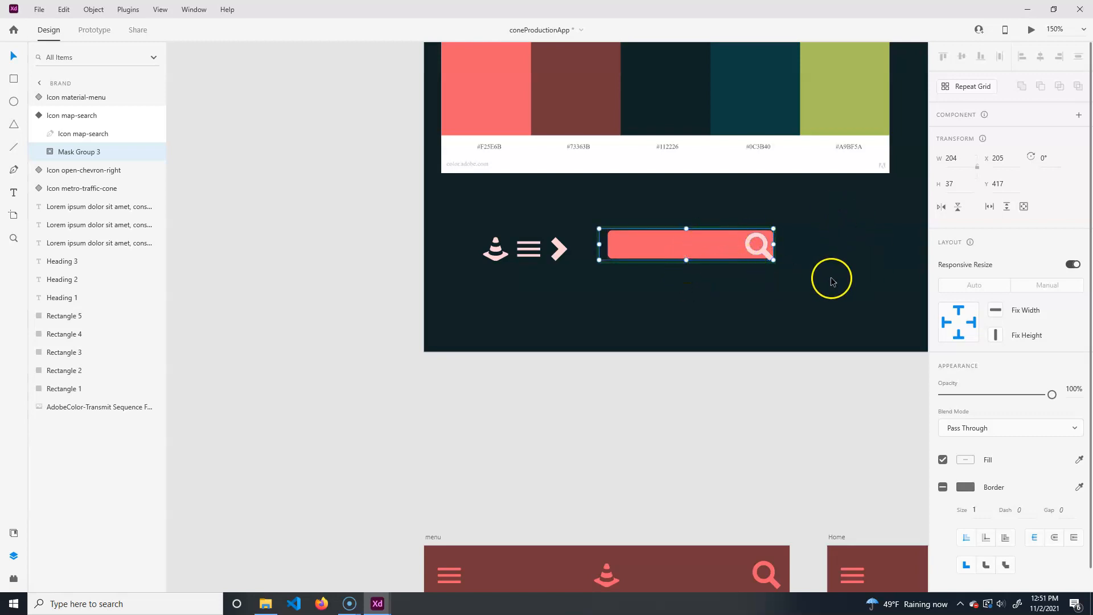
{"action": "left_click", "coordinate": [857, 264]}
- Compare the Default State and Hover State of the main search icon component
{"action": "left_click", "coordinate": [680, 243]}
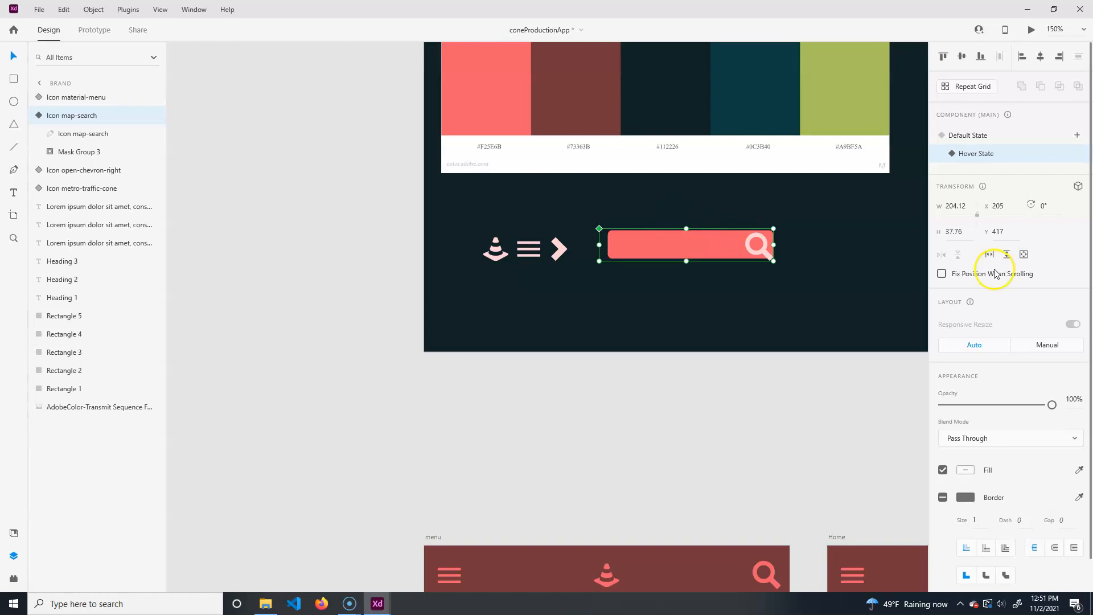
{"action": "left_click", "coordinate": [972, 156]}
{"action": "left_click", "coordinate": [973, 139]}
{"action": "left_click", "coordinate": [978, 149]}
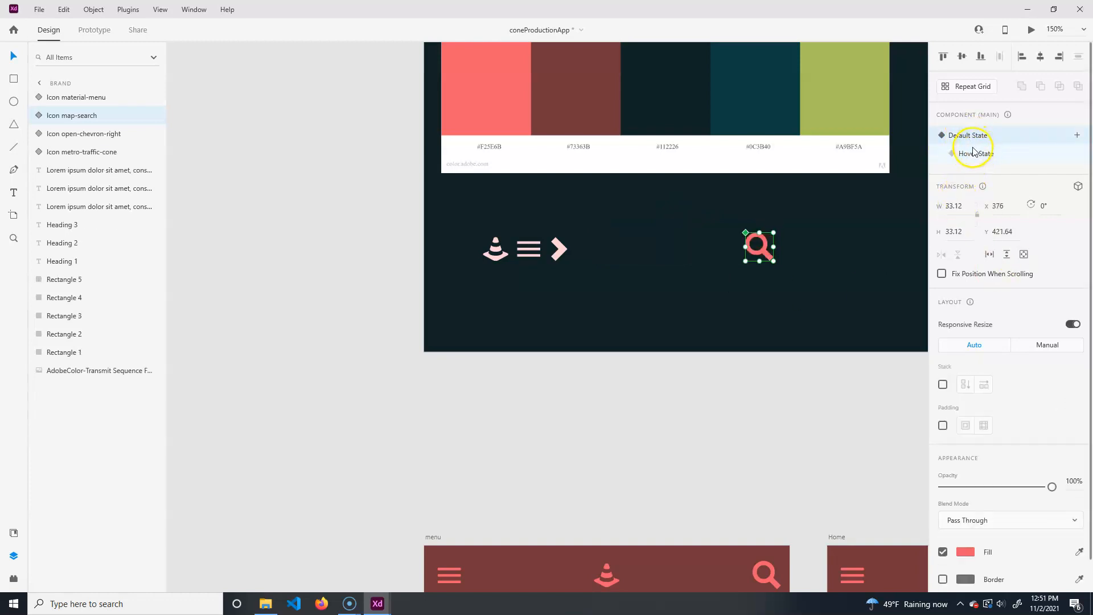
{"action": "left_click", "coordinate": [974, 152]}
{"action": "left_click", "coordinate": [973, 135]}
{"action": "left_click", "coordinate": [970, 156]}
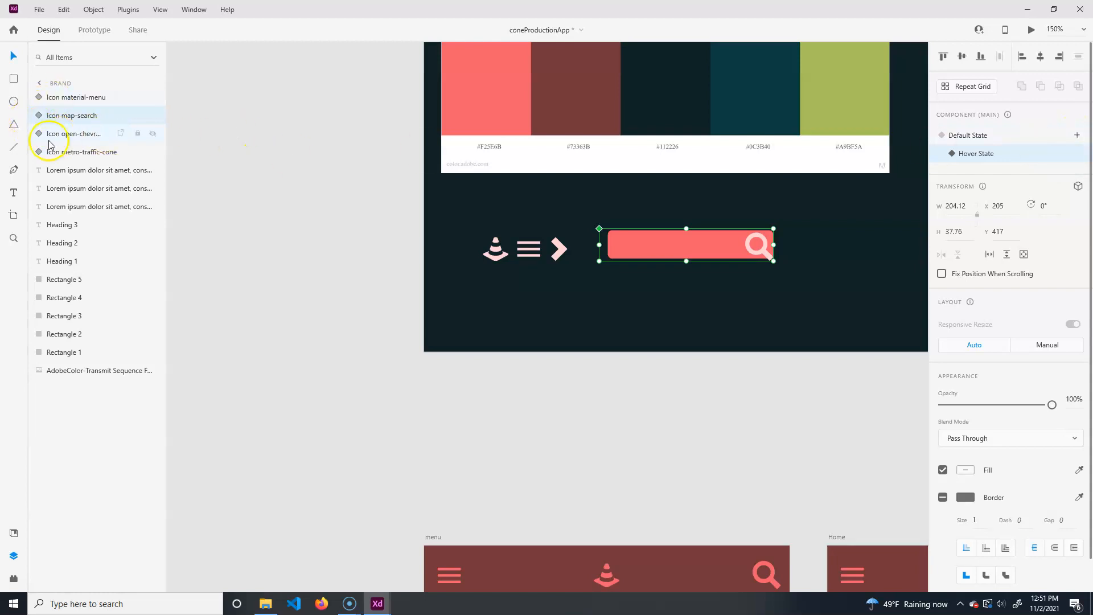
- Delete the masked search bar group from the search icon's Hover State
{"action": "left_click", "coordinate": [39, 115]}
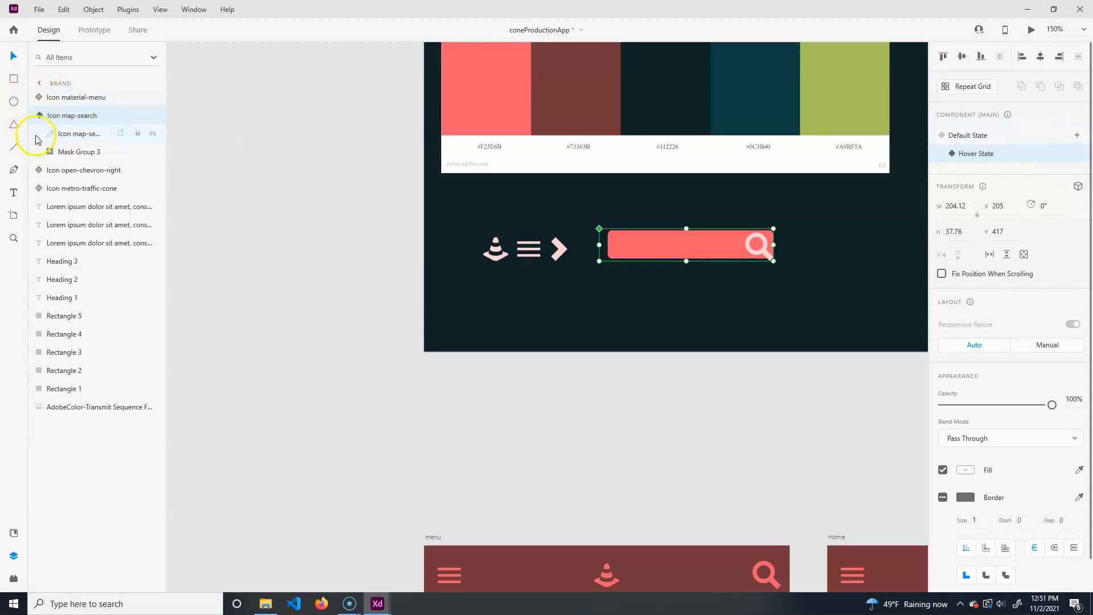
{"action": "left_click", "coordinate": [50, 152]}
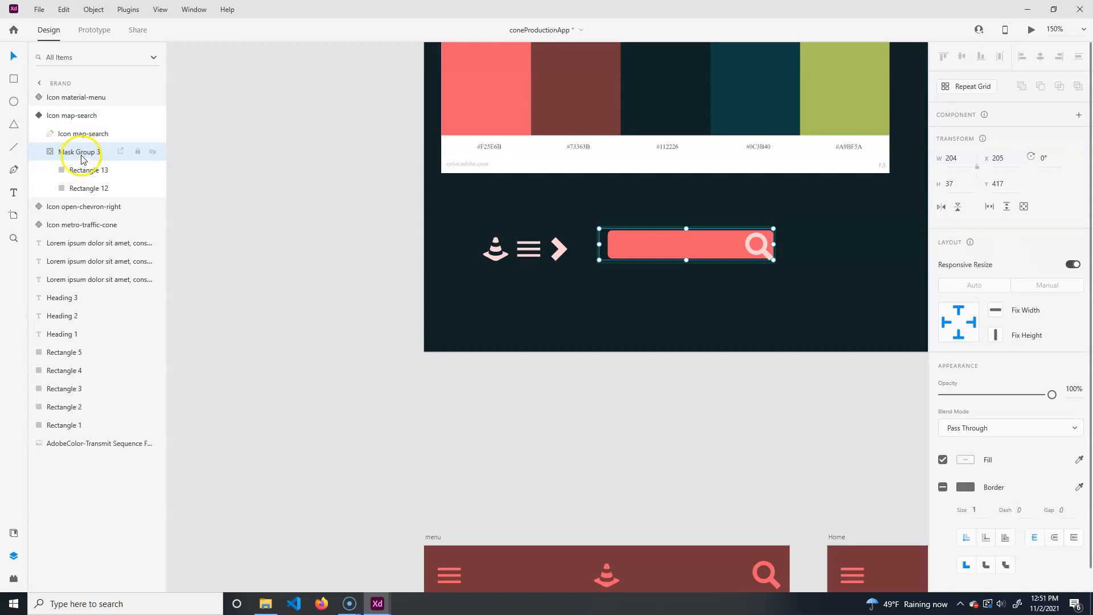
{"action": "key", "text": "Delete"}
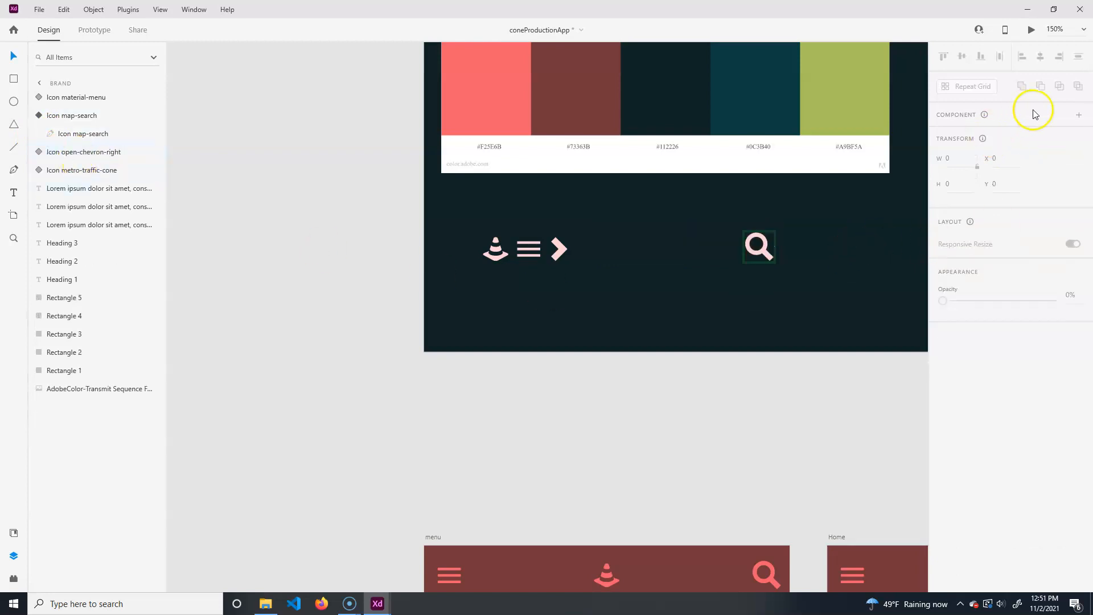
- Add a Toggle State to the main search icon component
{"action": "left_click", "coordinate": [74, 135]}
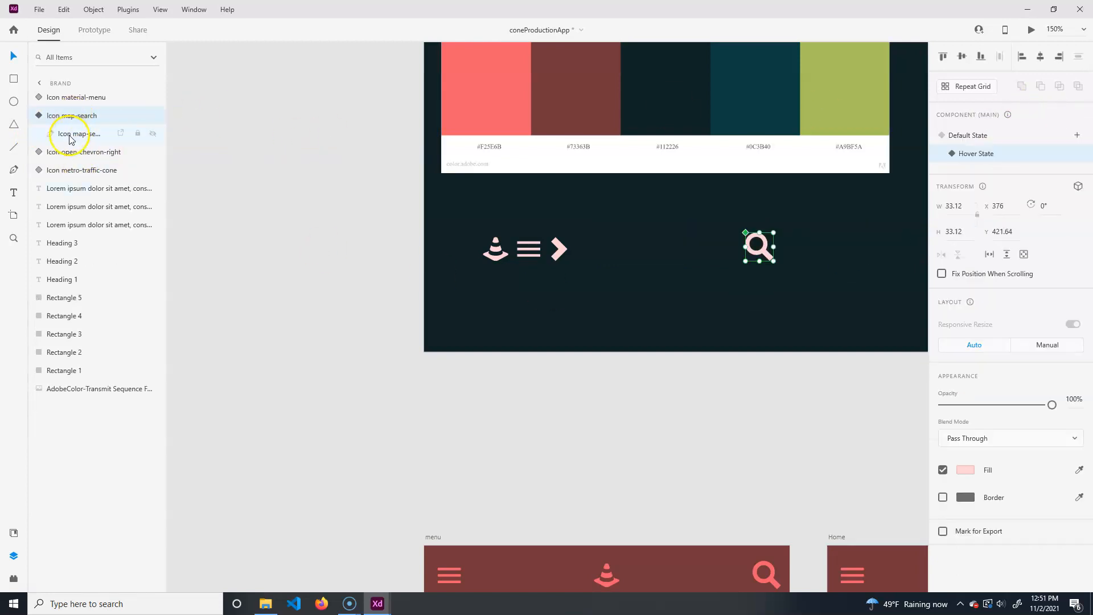
{"action": "left_click", "coordinate": [71, 116]}
{"action": "left_click", "coordinate": [1076, 134]}
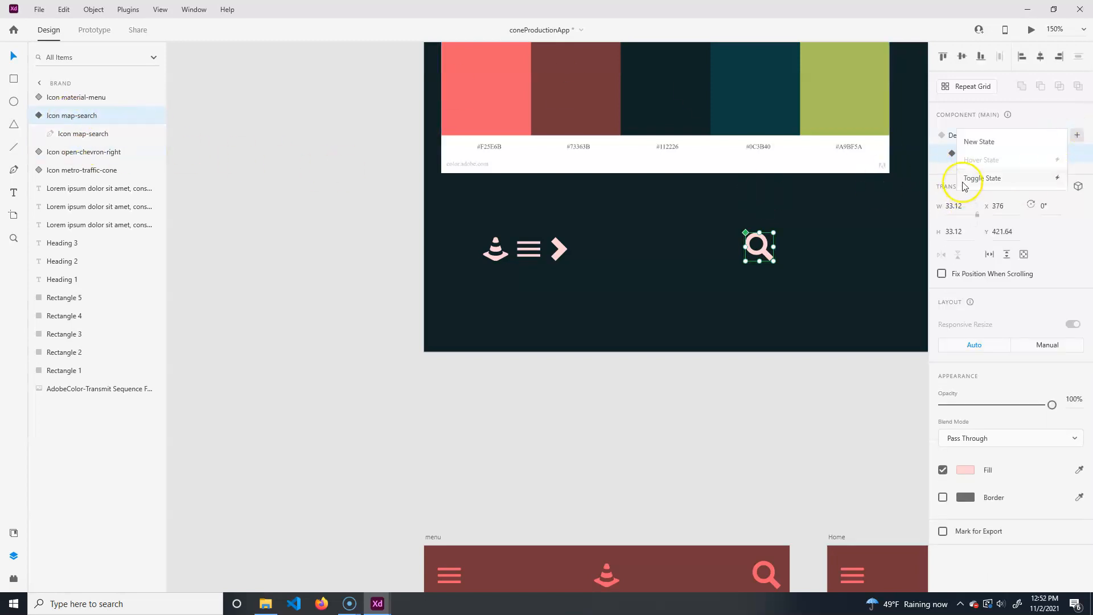
{"action": "left_click", "coordinate": [982, 178]}
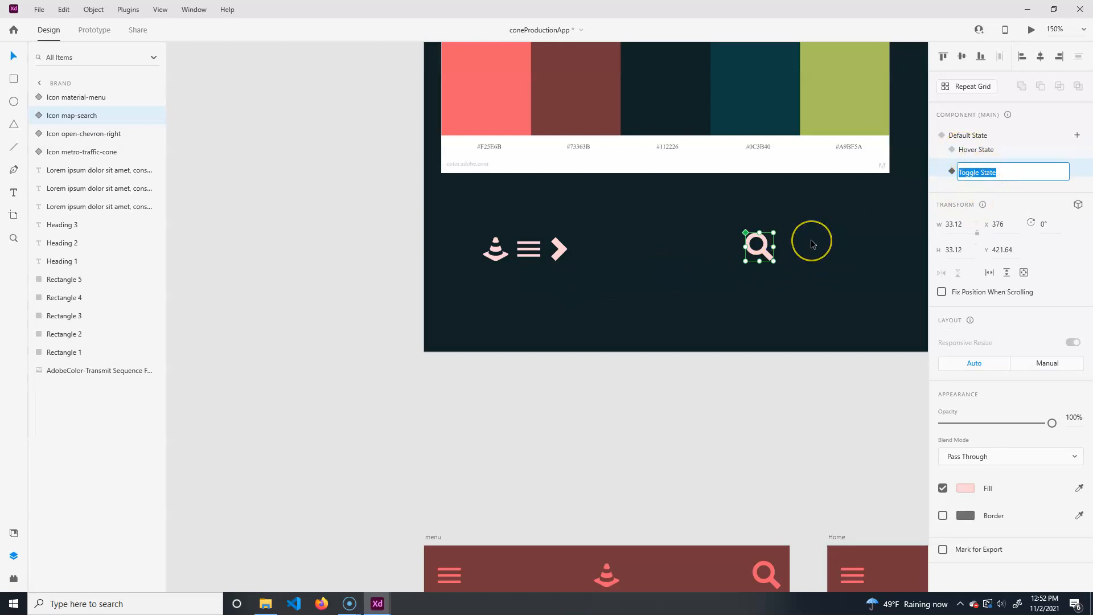
- Paste the masked search bar group into the search icon's Toggle State and place it behind the icon
{"action": "left_click", "coordinate": [802, 296]}
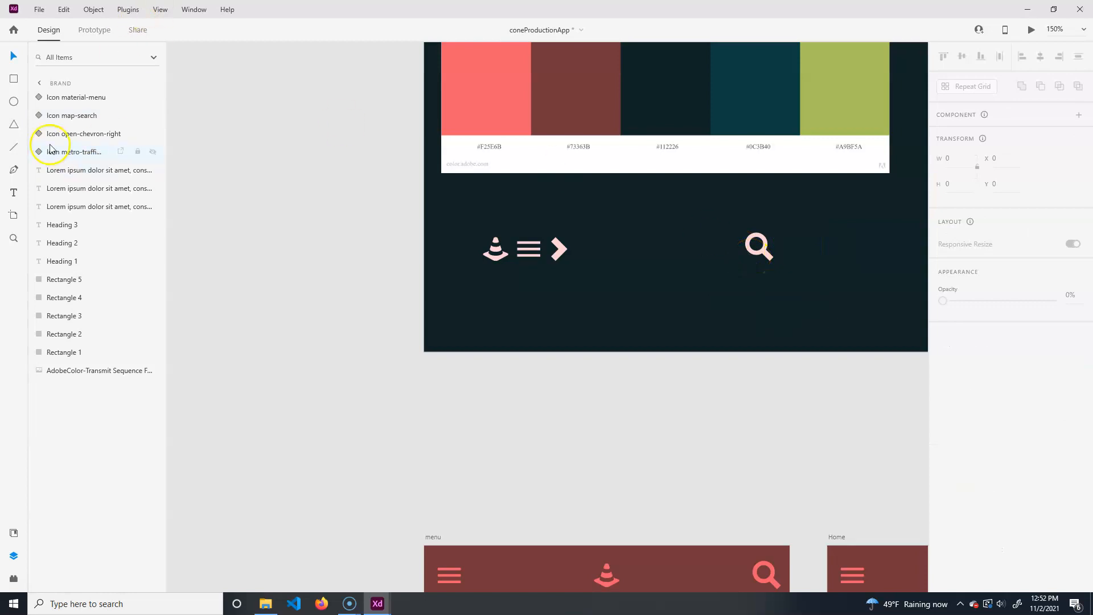
{"action": "left_click", "coordinate": [34, 119]}
{"action": "left_click", "coordinate": [42, 116]}
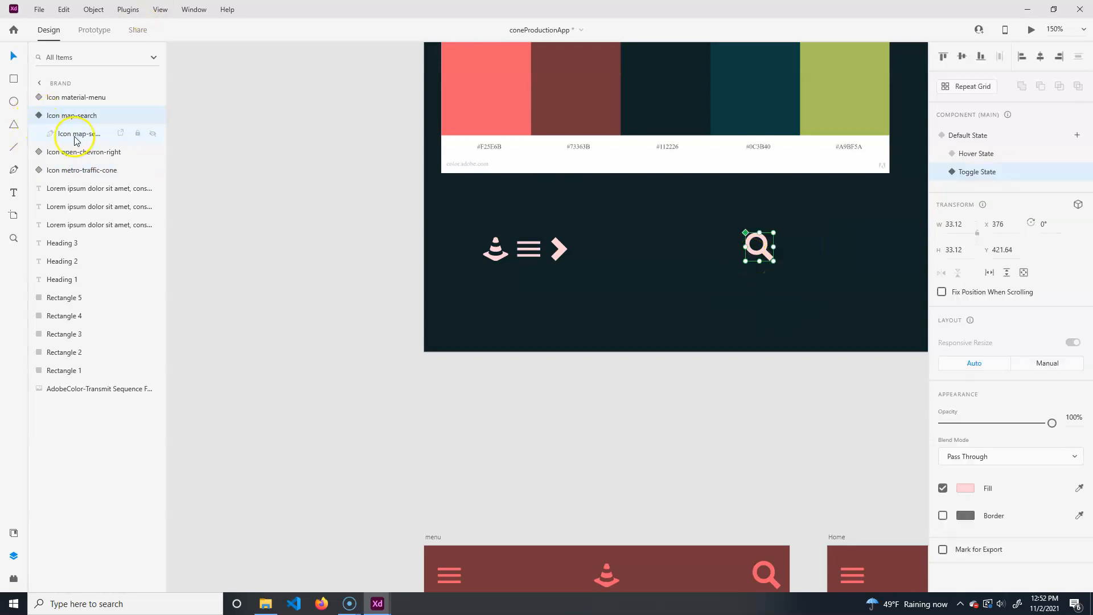
{"action": "left_click", "coordinate": [97, 138]}
{"action": "key", "text": "ctrl+v"}
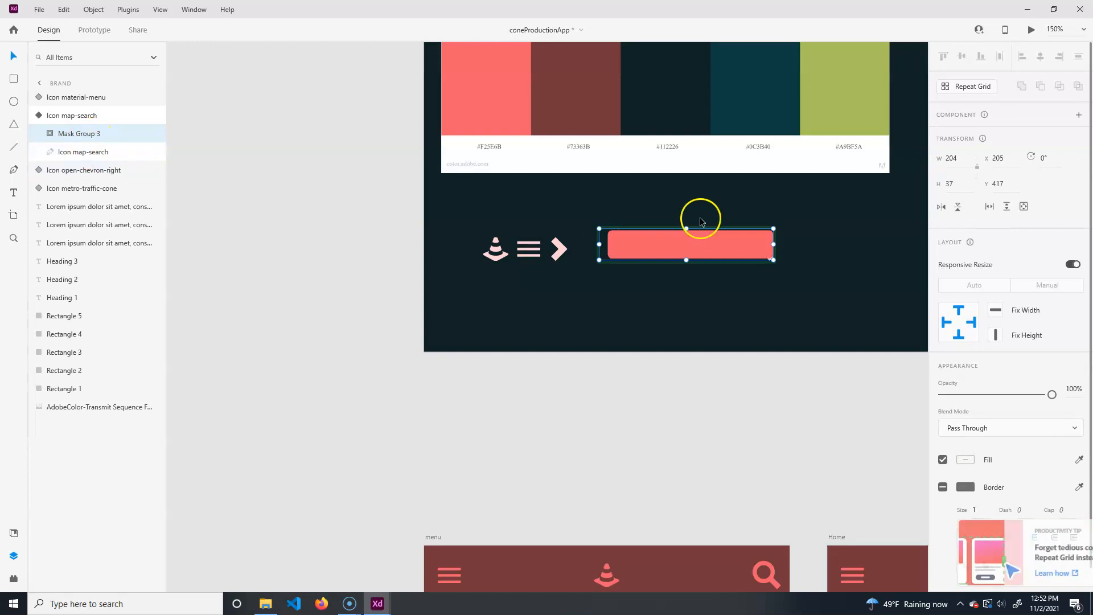
{"action": "left_click_drag", "start_coordinate": [64, 135], "coordinate": [74, 161]}
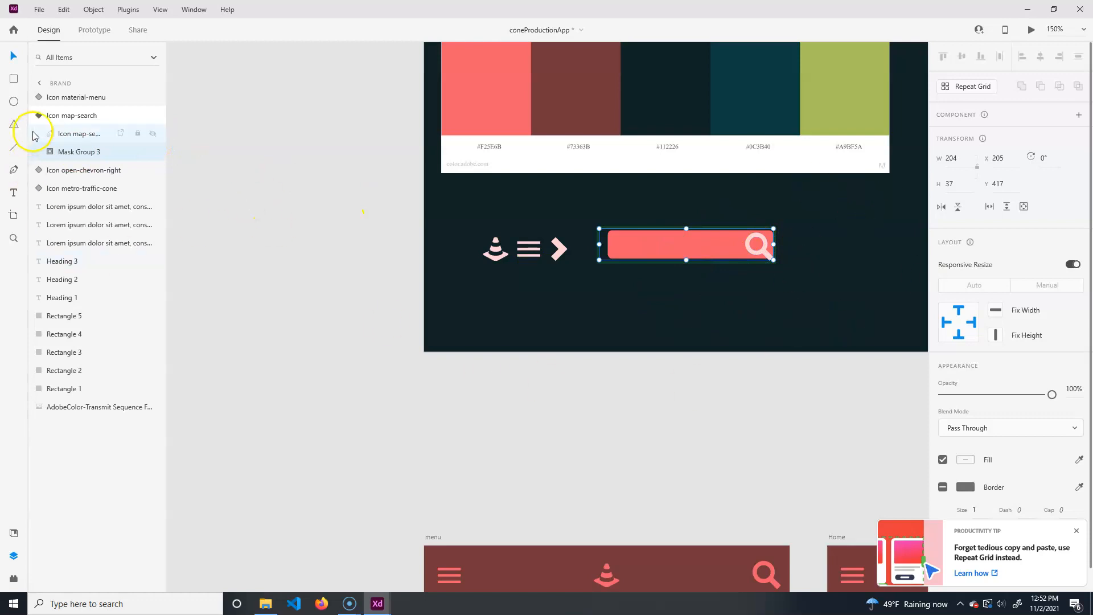
- Paste the masked search bar group into the search icon's Default State and place it behind the icon
{"action": "left_click", "coordinate": [74, 117]}
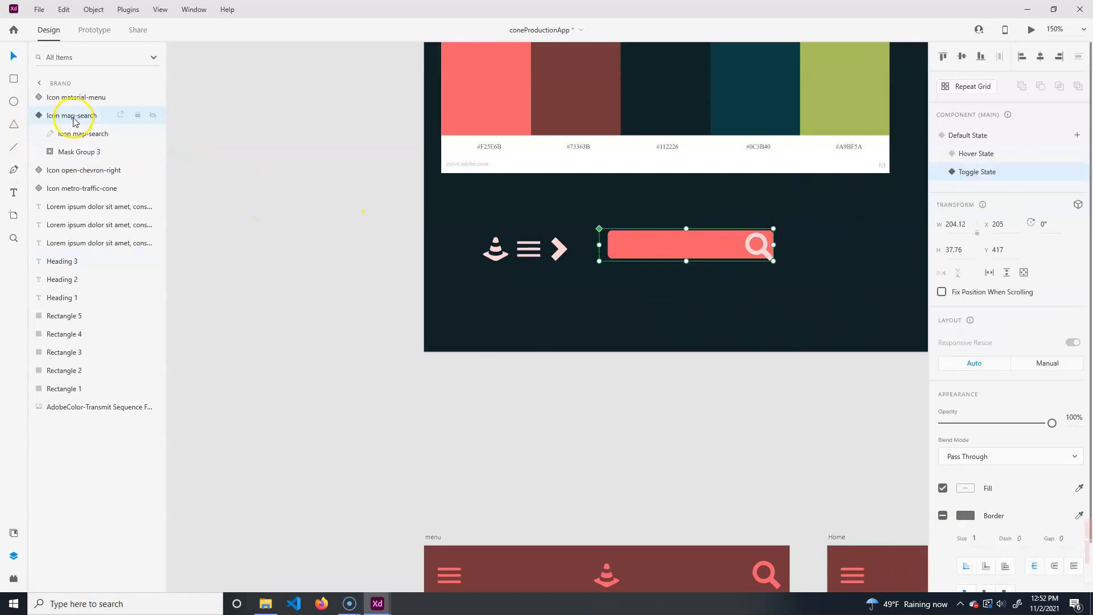
{"action": "left_click", "coordinate": [989, 140]}
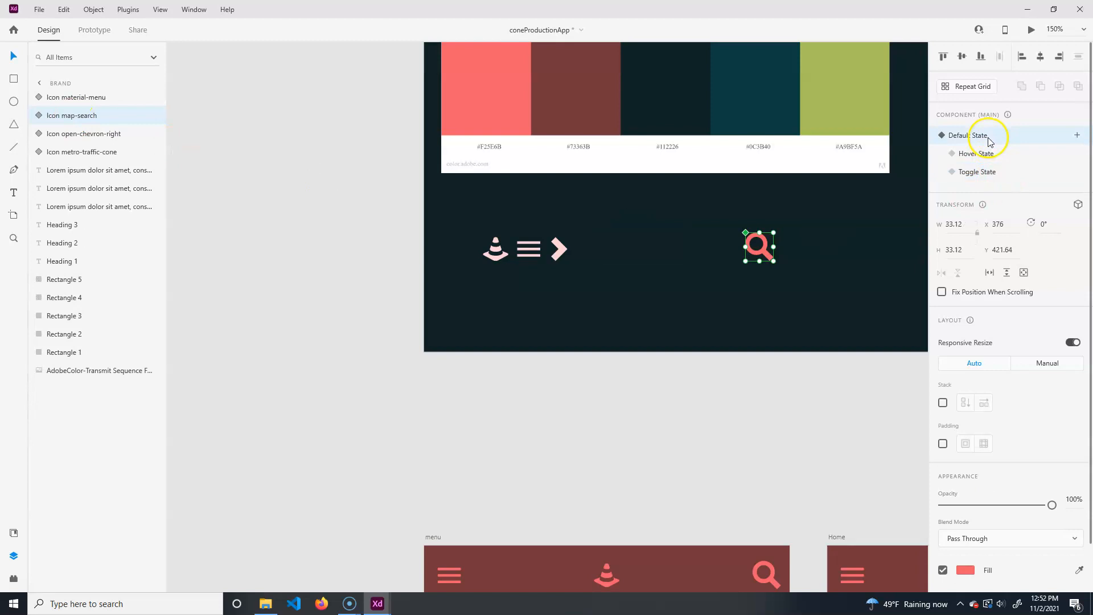
{"action": "left_click", "coordinate": [40, 117]}
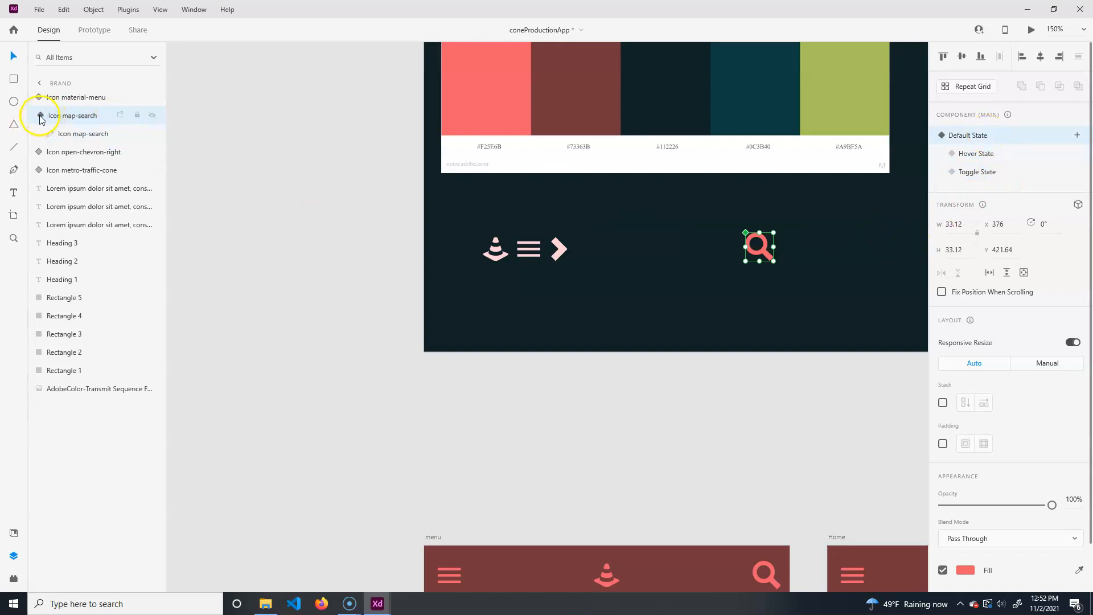
{"action": "left_click", "coordinate": [79, 137]}
{"action": "key", "text": "ctrl+v"}
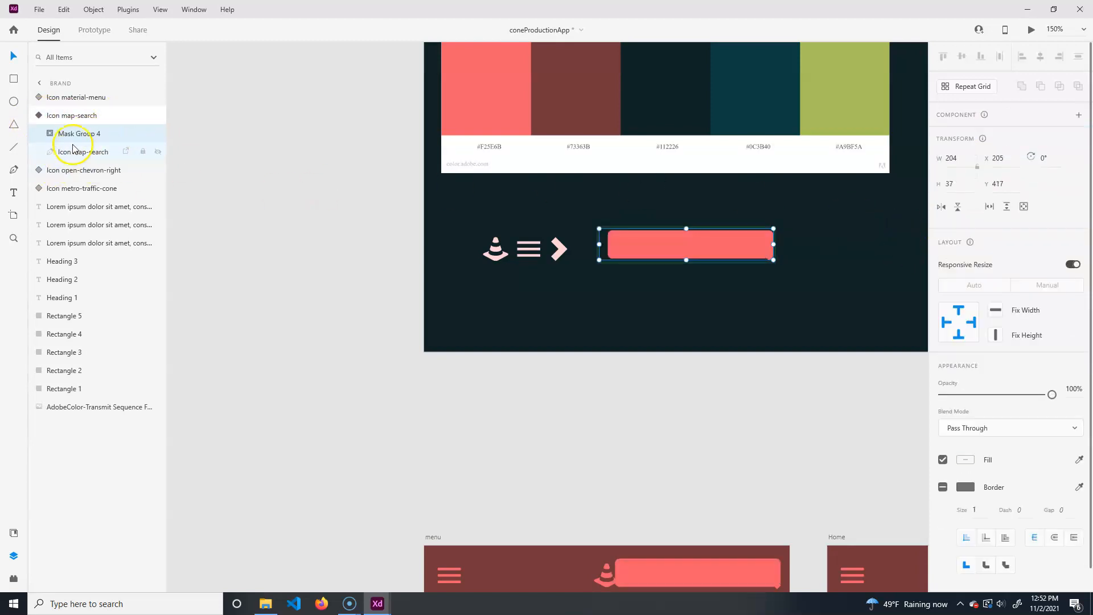
{"action": "left_click_drag", "start_coordinate": [84, 158], "coordinate": [86, 159]}
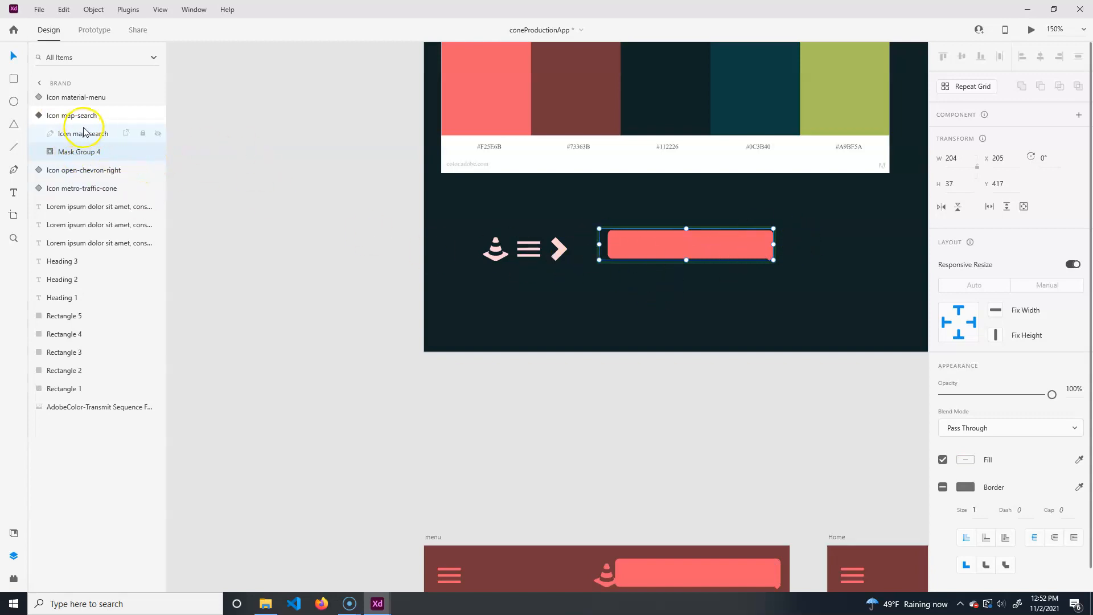
- Collapse the Default State's mask rectangle, Rectangle 15, from its left edge to a width of 1 at X 408
{"action": "left_click", "coordinate": [65, 132]}
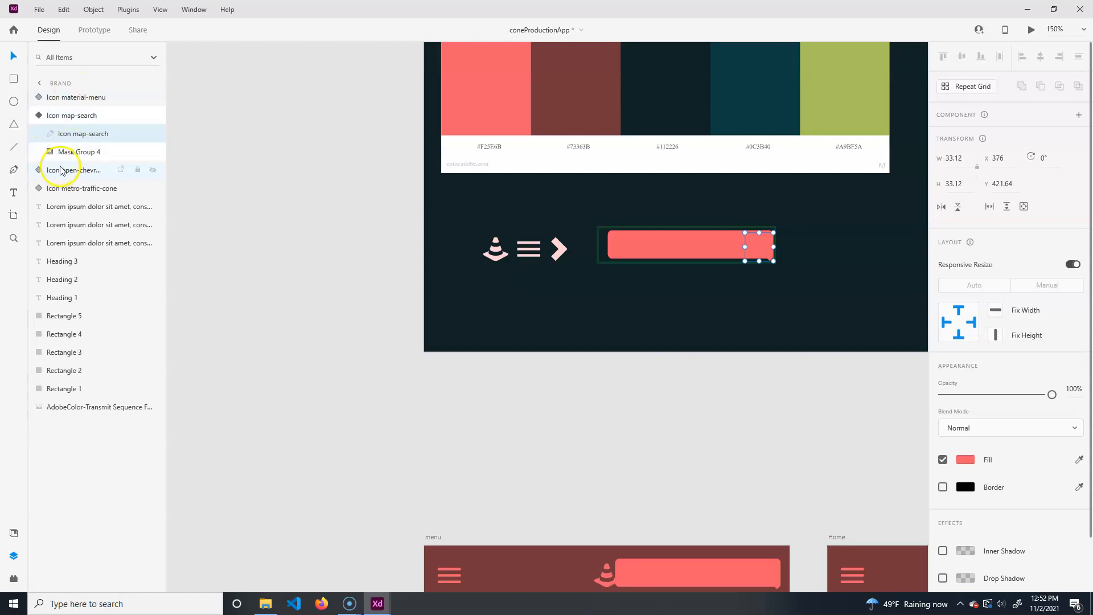
{"action": "left_click", "coordinate": [79, 152]}
{"action": "left_click", "coordinate": [43, 152]}
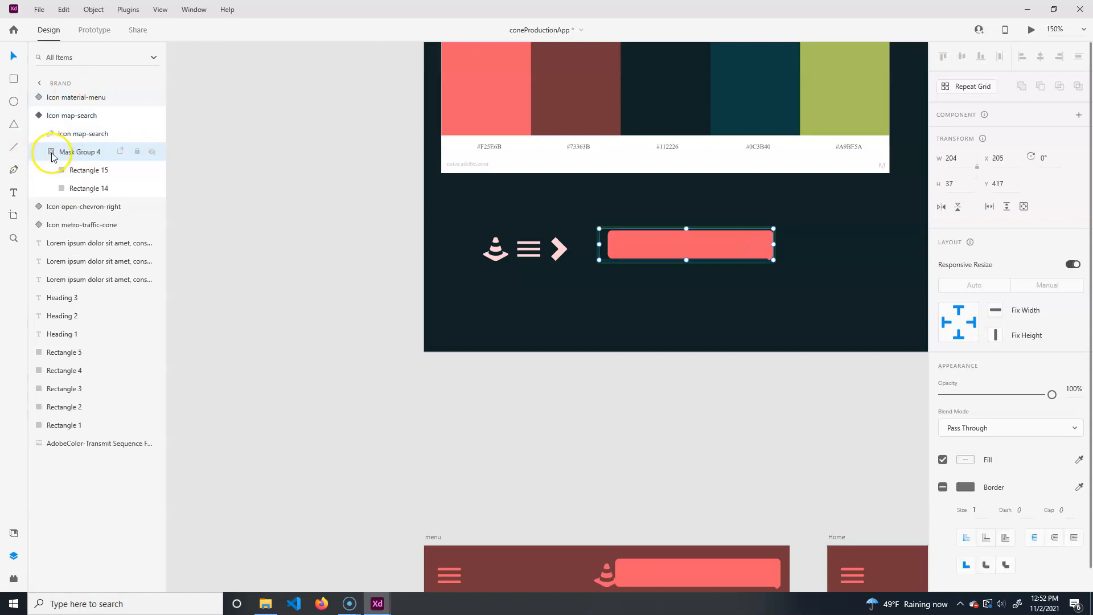
{"action": "left_click", "coordinate": [71, 169]}
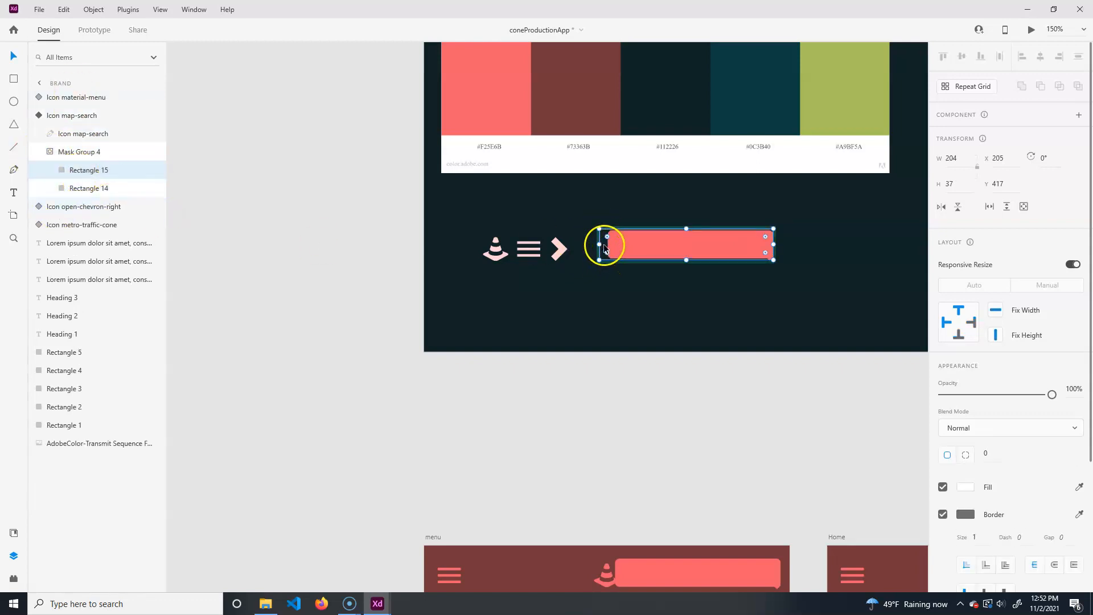
{"action": "left_click_drag", "start_coordinate": [596, 244], "coordinate": [772, 250]}
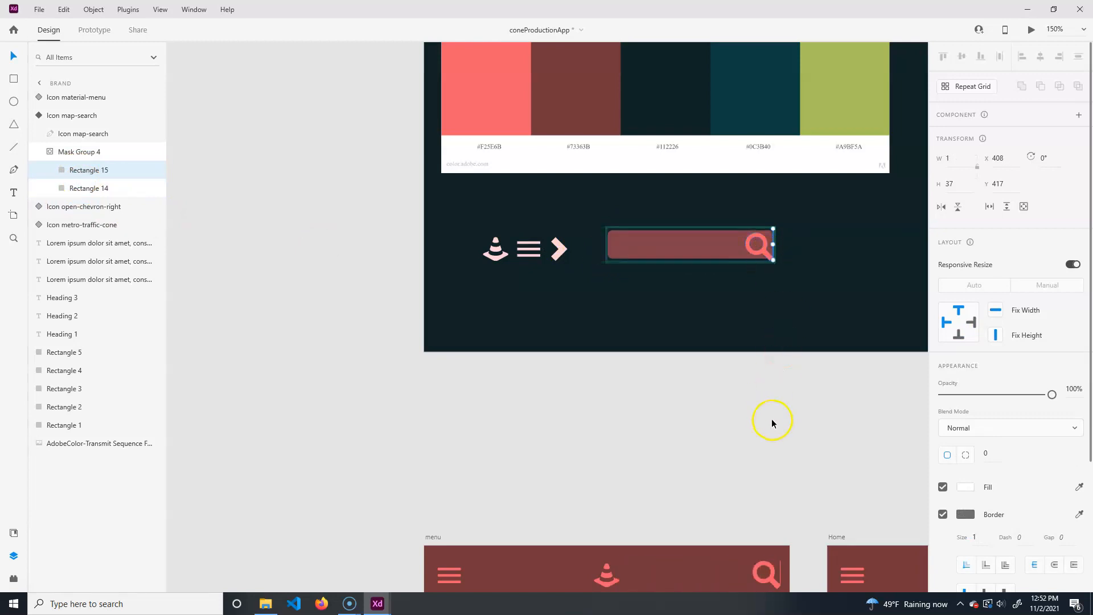
{"action": "left_click", "coordinate": [777, 398]}
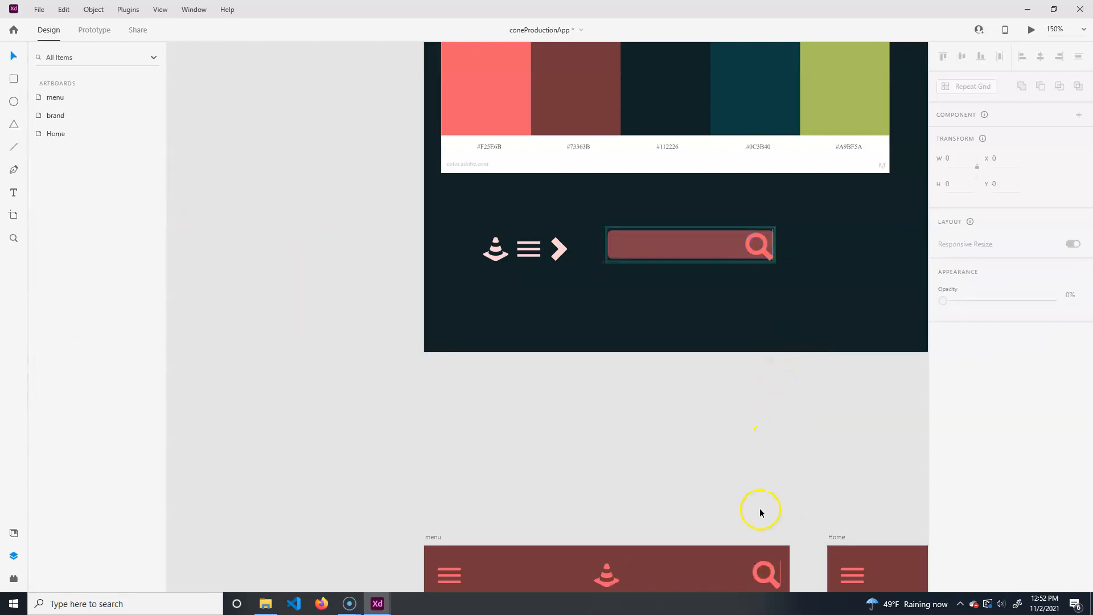
{"action": "left_click", "coordinate": [629, 336]}
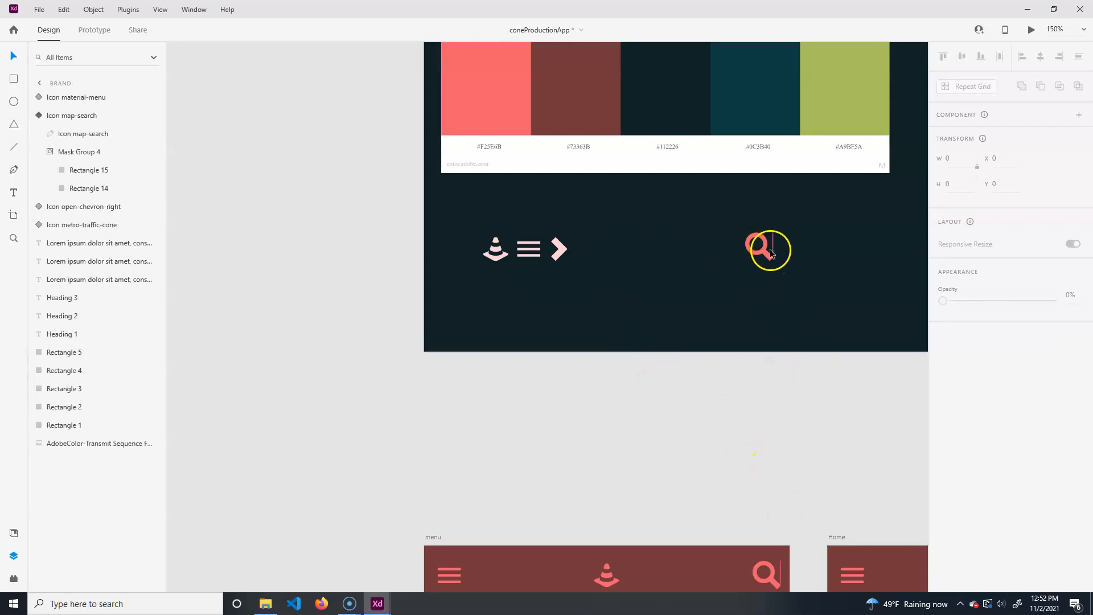
- Shift the collapsed mask rectangle to X 409 and inspect the search icon's right edge up close
{"action": "left_click", "coordinate": [71, 170]}
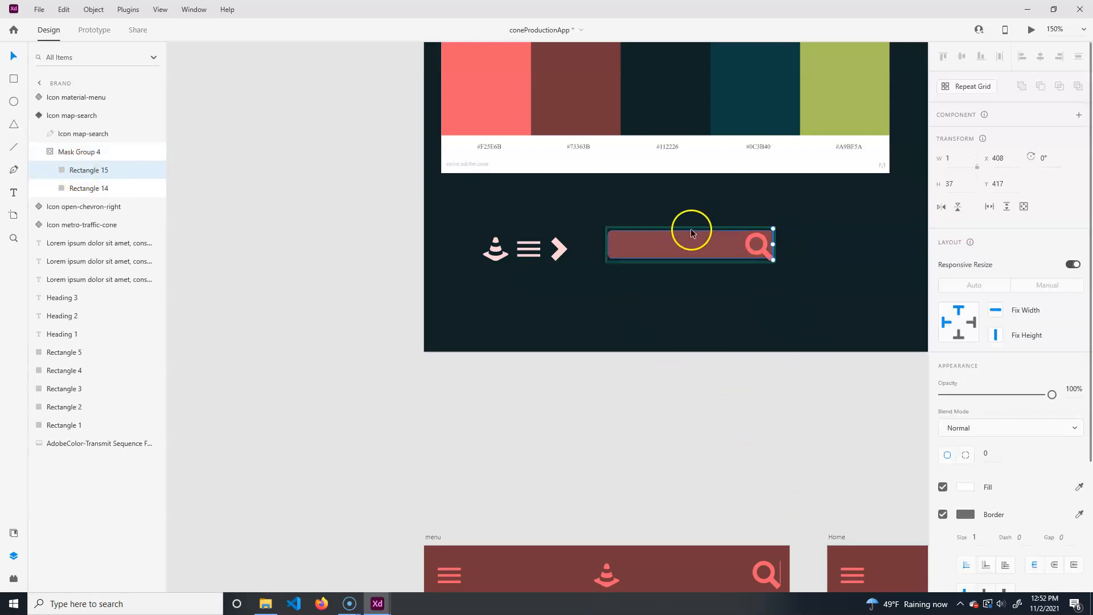
{"action": "left_click_drag", "start_coordinate": [775, 243], "coordinate": [775, 245]}
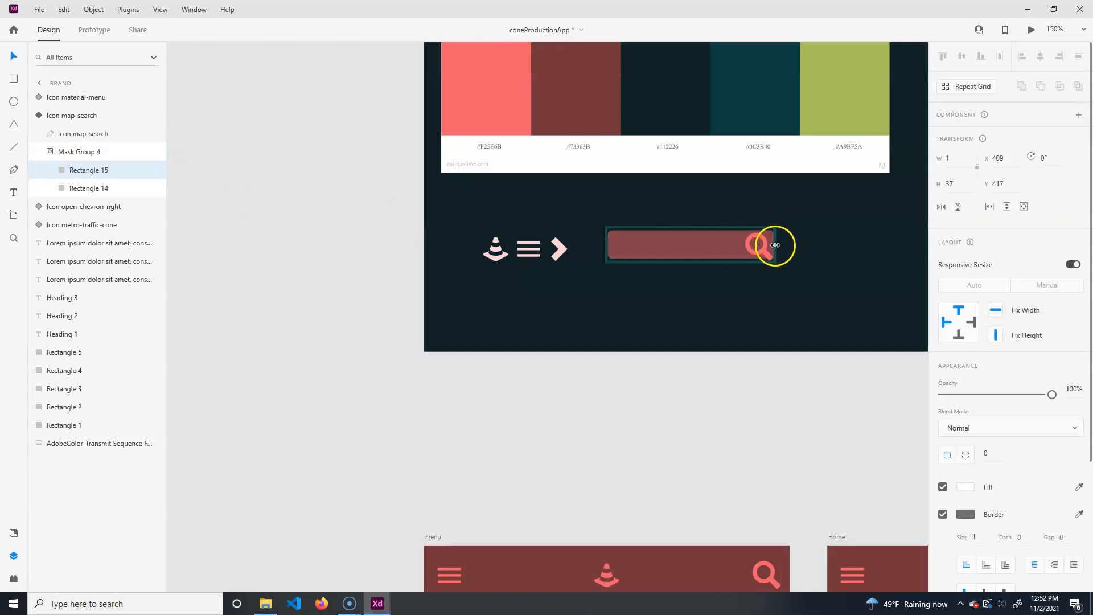
{"action": "left_click", "coordinate": [755, 395]}
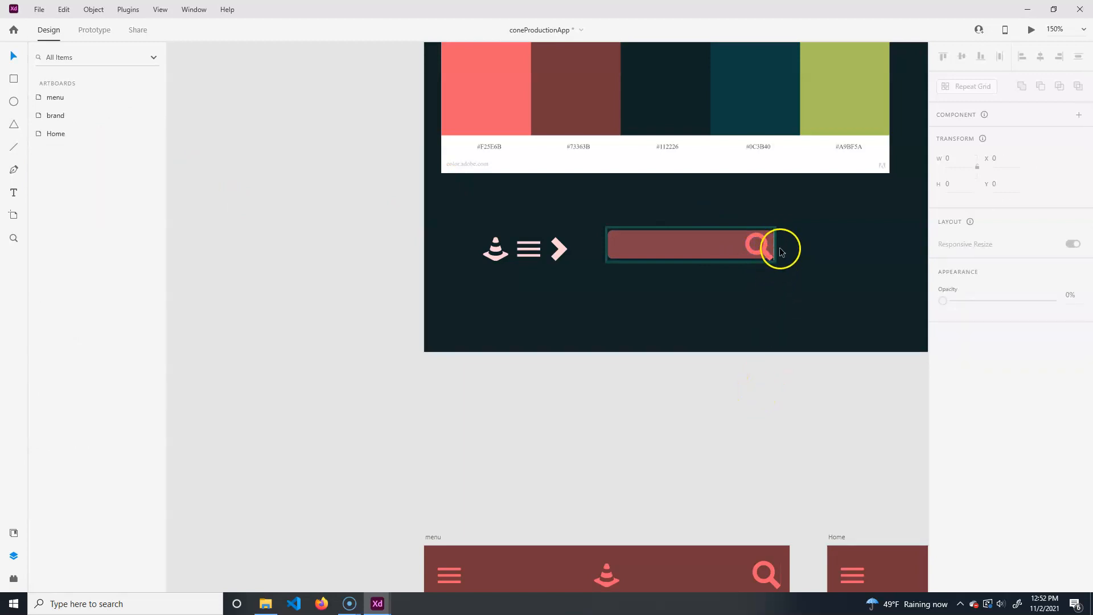
{"action": "key", "text": "ctrl+equal"}
{"action": "key", "text": "ctrl+equal"}
{"action": "key", "text": "ctrl+equal"}
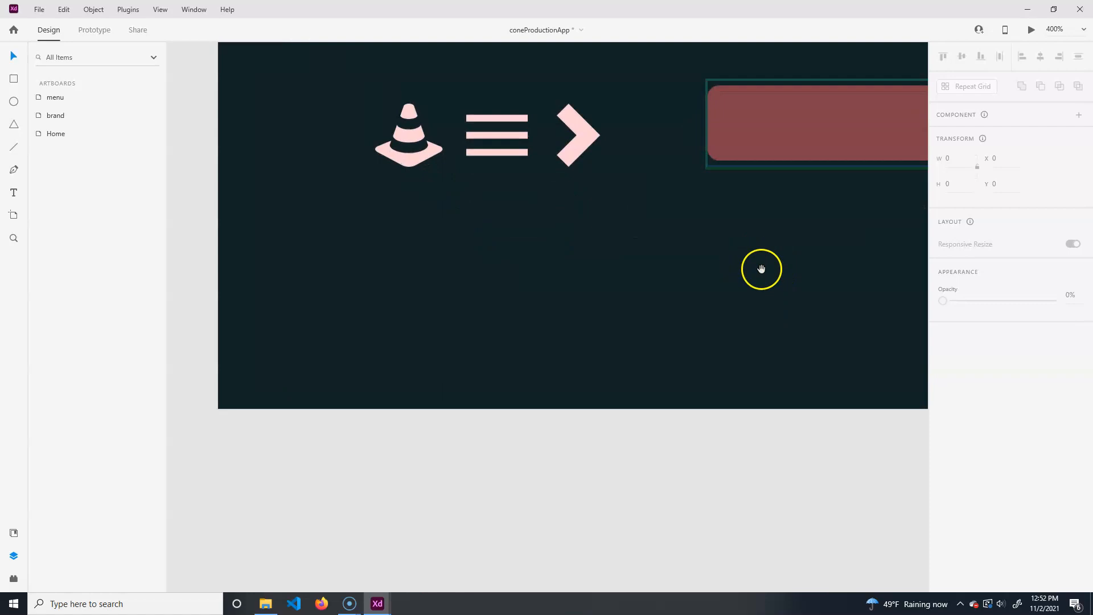
{"action": "left_click_drag", "start_coordinate": [762, 268], "coordinate": [172, 438]}
{"action": "left_click", "coordinate": [623, 334]}
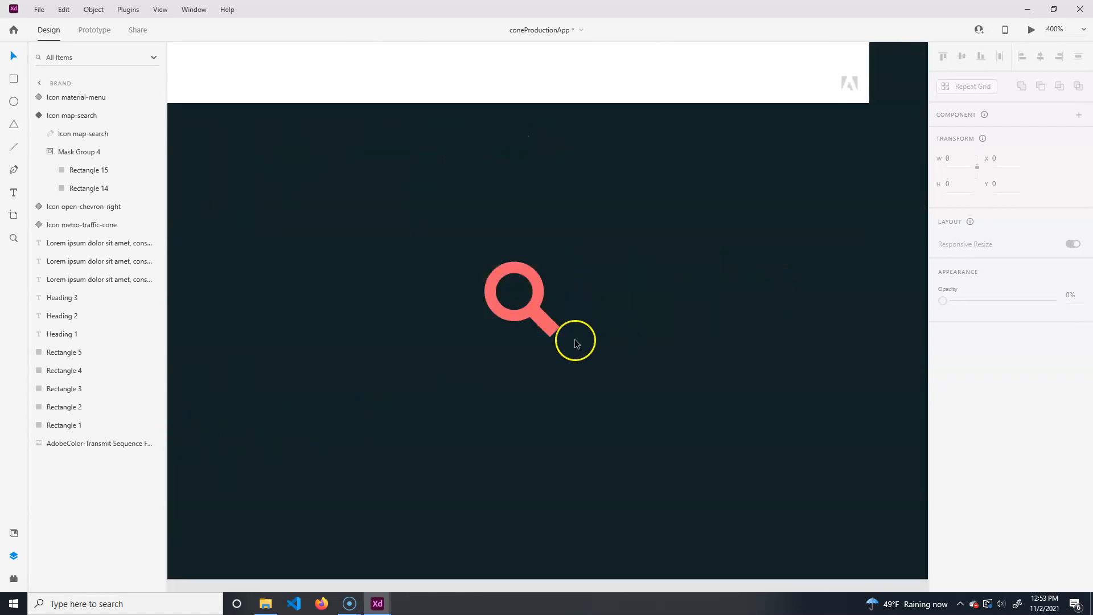
{"action": "scroll", "coordinate": [555, 331], "scroll_direction": "down", "scroll_amount": 3, "text": "ctrl"}
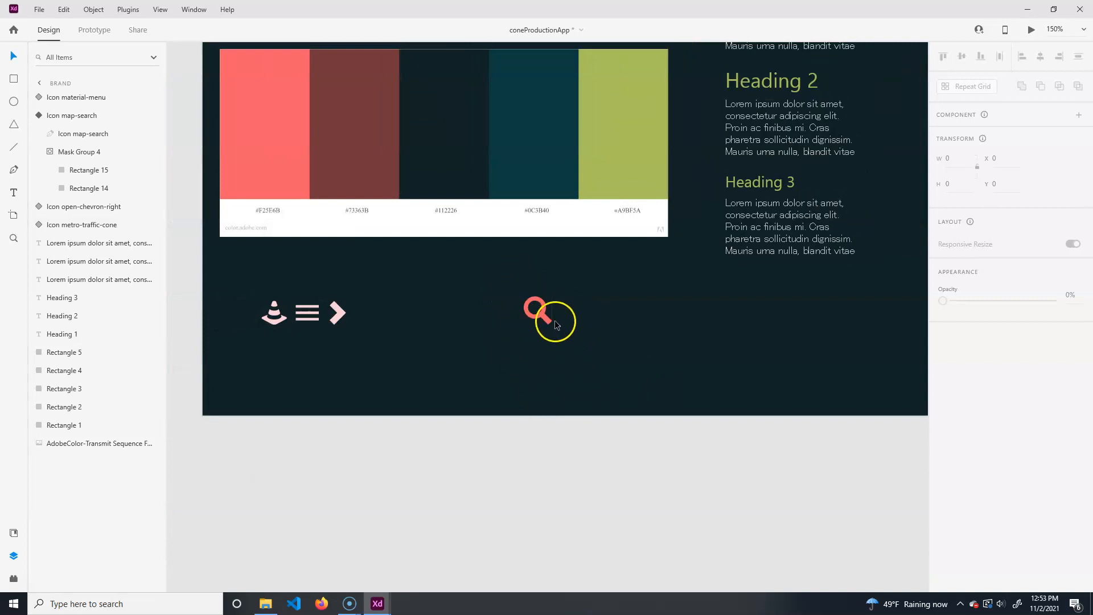
- Review the main search icon's Toggle State, and the Home artboard instance's states and interactions in Prototype mode
{"action": "left_click", "coordinate": [541, 316]}
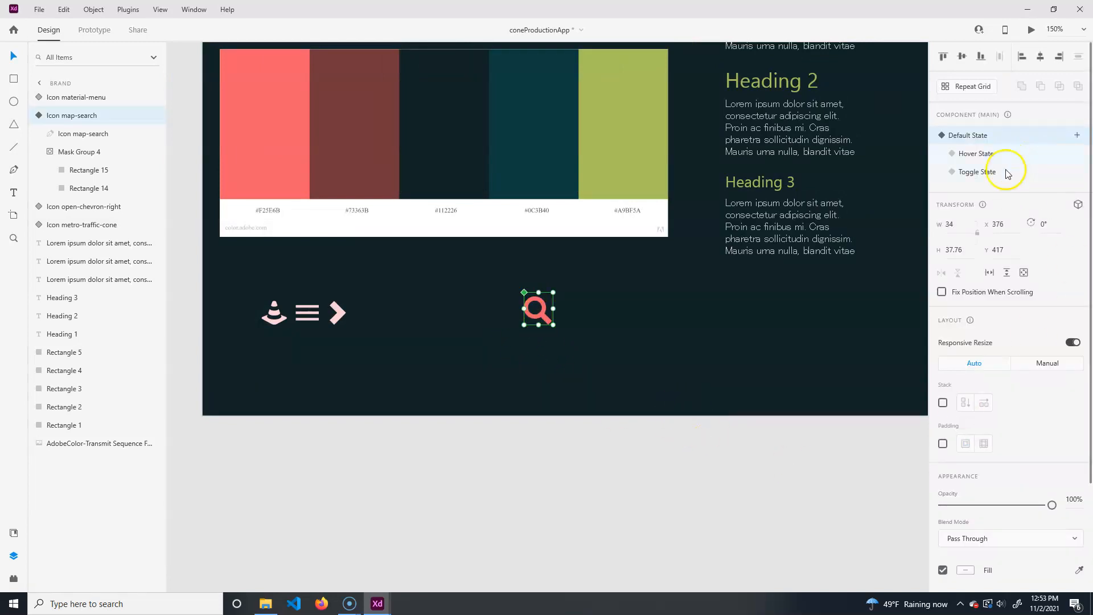
{"action": "left_click", "coordinate": [979, 173]}
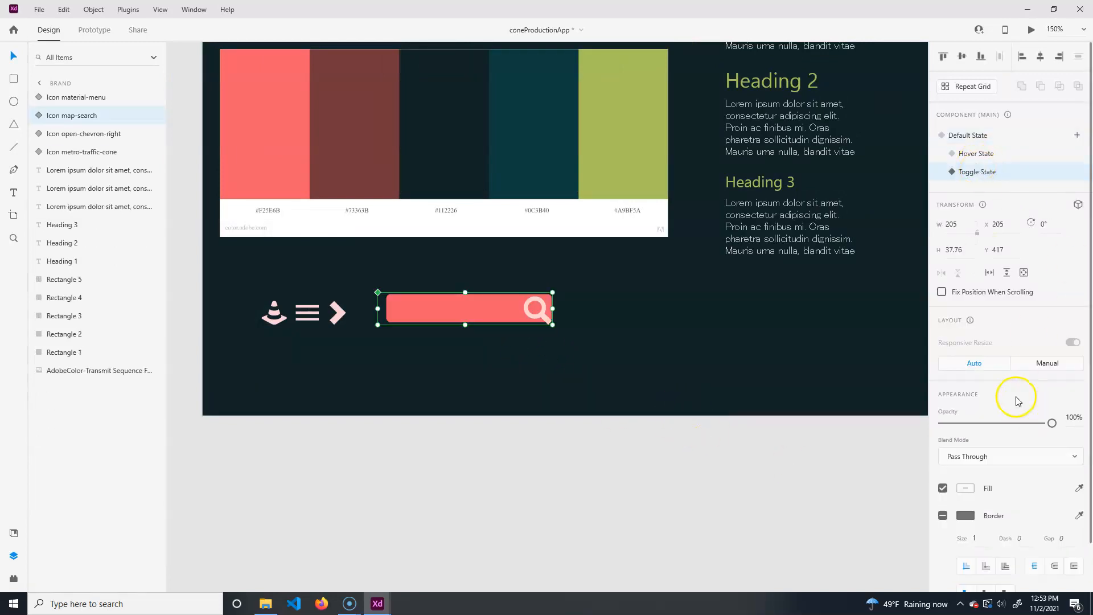
{"action": "scroll", "coordinate": [574, 445], "scroll_direction": "down", "scroll_amount": 5}
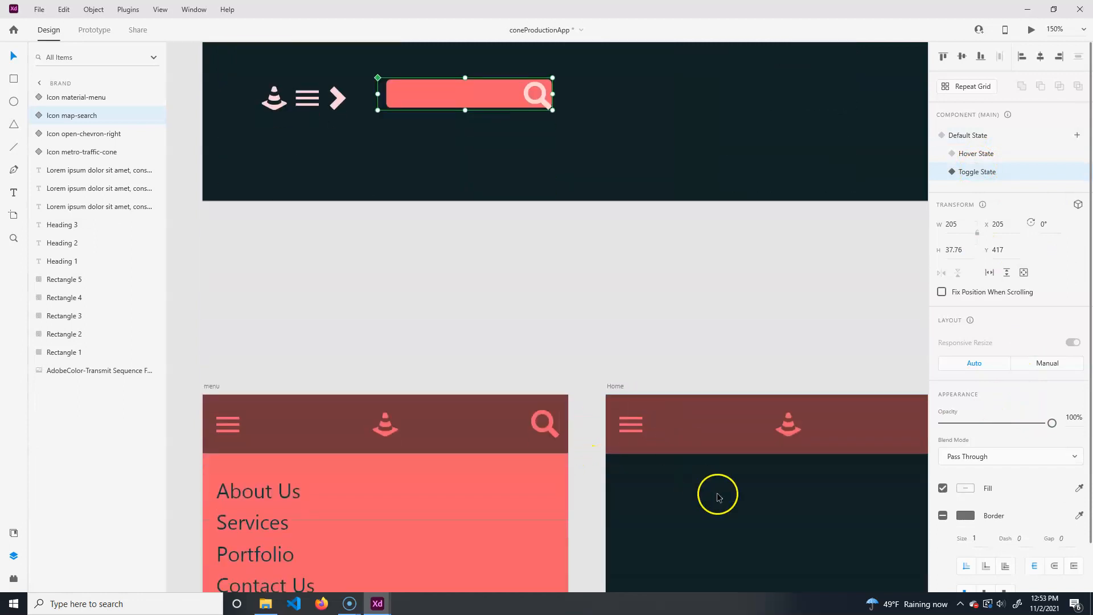
{"action": "left_click_drag", "start_coordinate": [781, 495], "coordinate": [693, 418]}
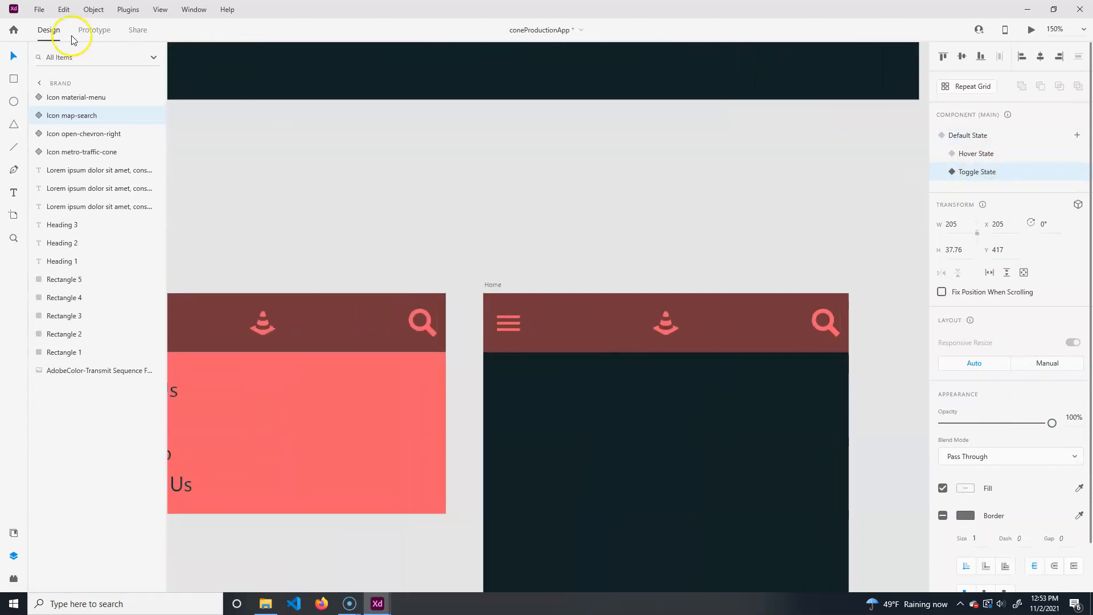
{"action": "left_click", "coordinate": [95, 30]}
{"action": "left_click", "coordinate": [818, 324]}
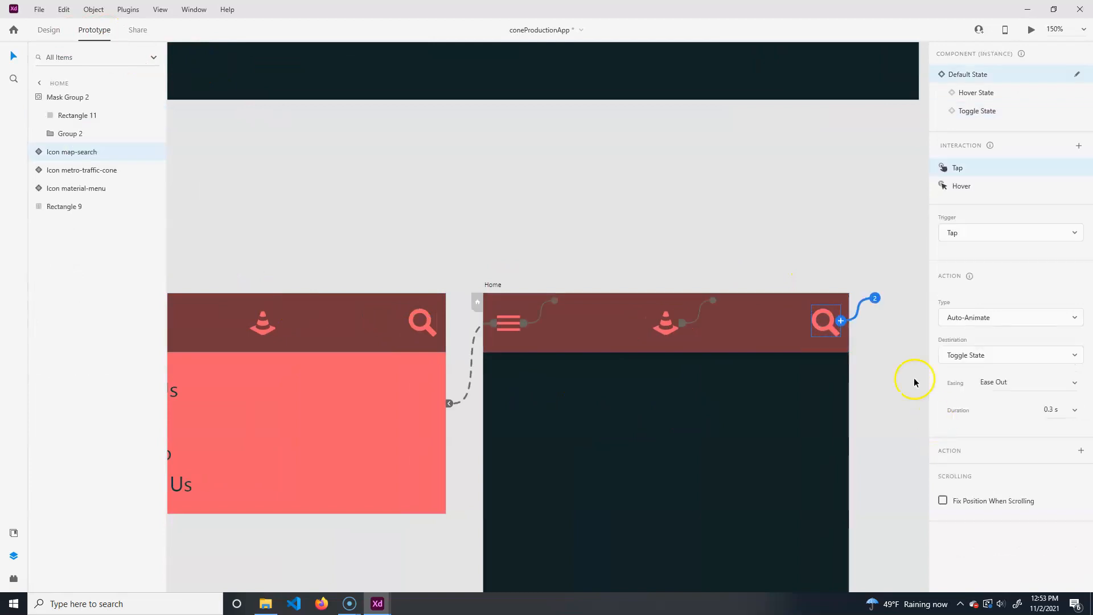
{"action": "left_click", "coordinate": [977, 94]}
{"action": "left_click", "coordinate": [970, 112]}
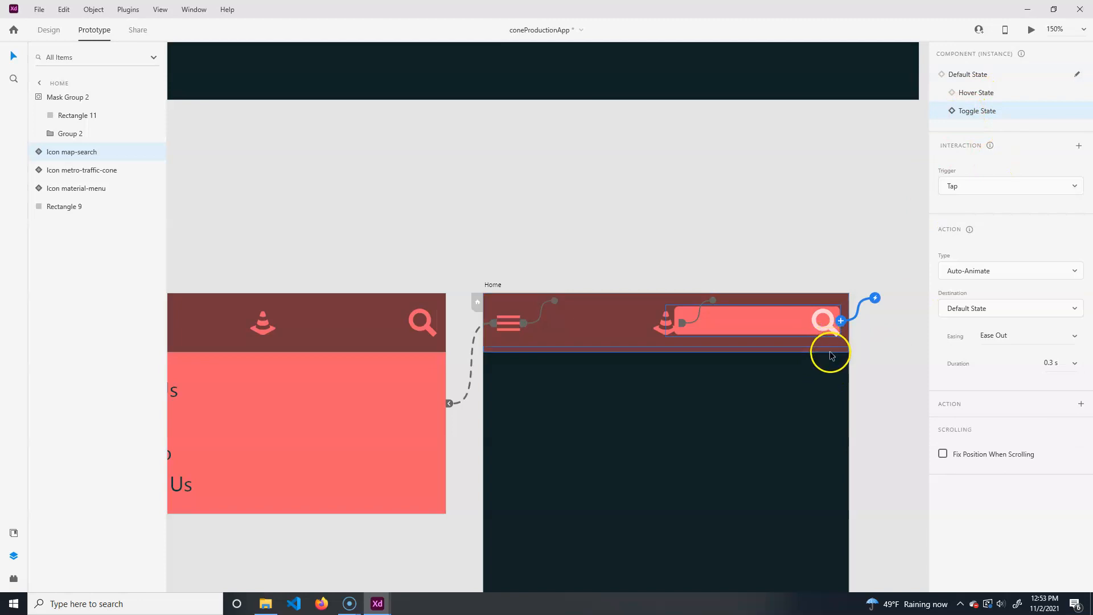
{"action": "left_click", "coordinate": [981, 95]}
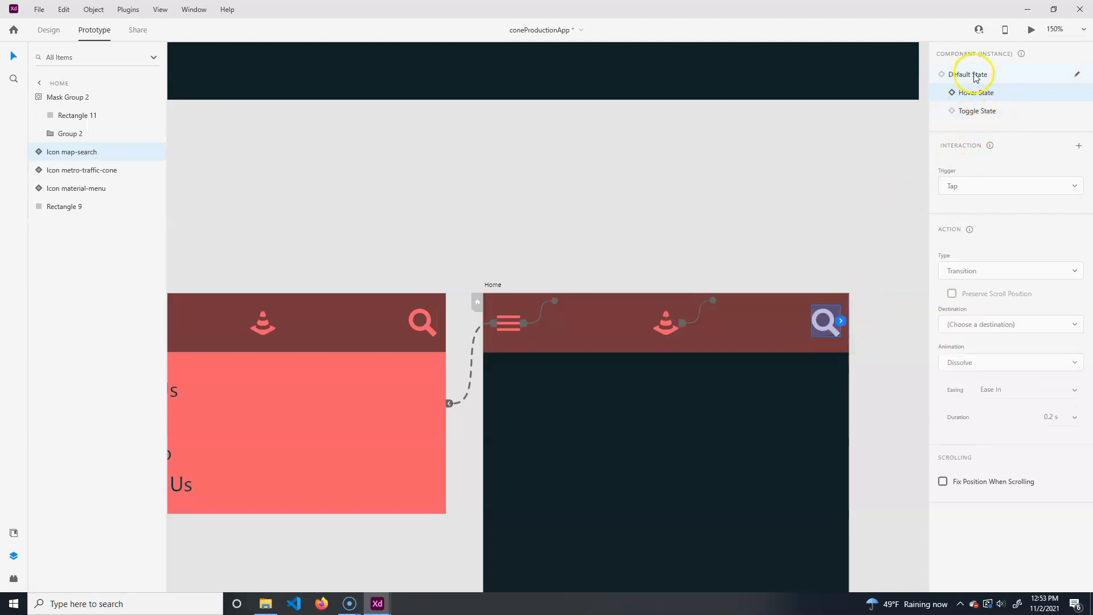
{"action": "left_click", "coordinate": [975, 75]}
- Preview the prototype from the Home artboard and toggle the search icon repeatedly to test the search bar animation
{"action": "left_click", "coordinate": [1031, 30]}
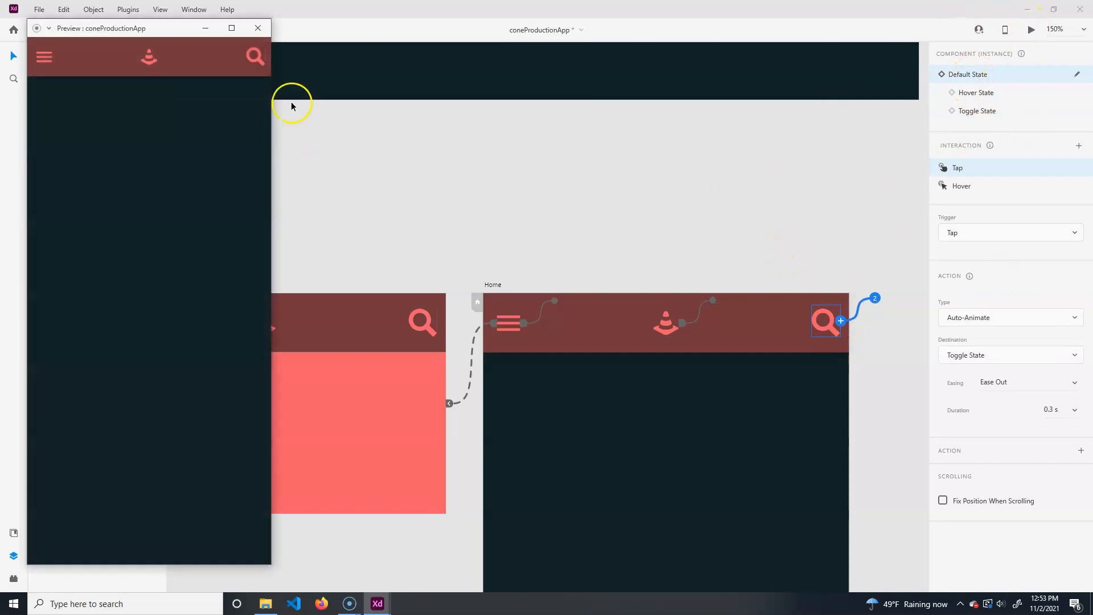
{"action": "left_click", "coordinate": [254, 62]}
{"action": "left_click", "coordinate": [254, 62]}
{"action": "left_click", "coordinate": [256, 59]}
{"action": "left_click", "coordinate": [257, 57]}
{"action": "left_click", "coordinate": [255, 60]}
{"action": "left_click", "coordinate": [256, 64]}
{"action": "left_click", "coordinate": [256, 63]}
{"action": "left_click", "coordinate": [258, 59]}
- Return to Design mode and examine Mask Group 3 and Mask Group 4 in the main search icon's Toggle State
{"action": "left_click_drag", "start_coordinate": [500, 200], "coordinate": [588, 463]}
{"action": "left_click_drag", "start_coordinate": [530, 268], "coordinate": [626, 447]}
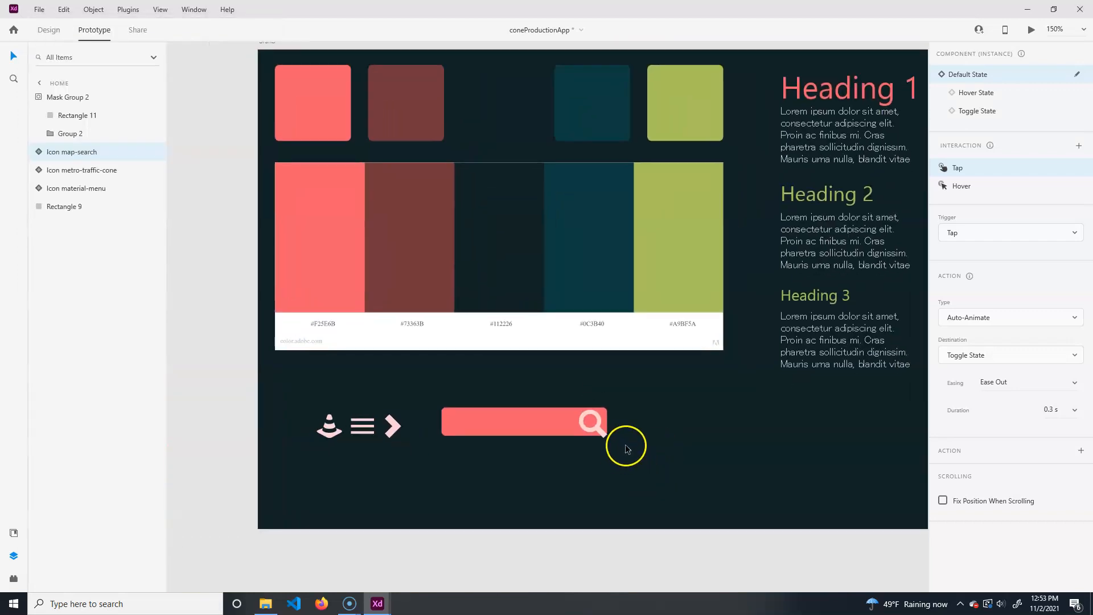
{"action": "left_click", "coordinate": [48, 33]}
{"action": "left_click", "coordinate": [509, 429]}
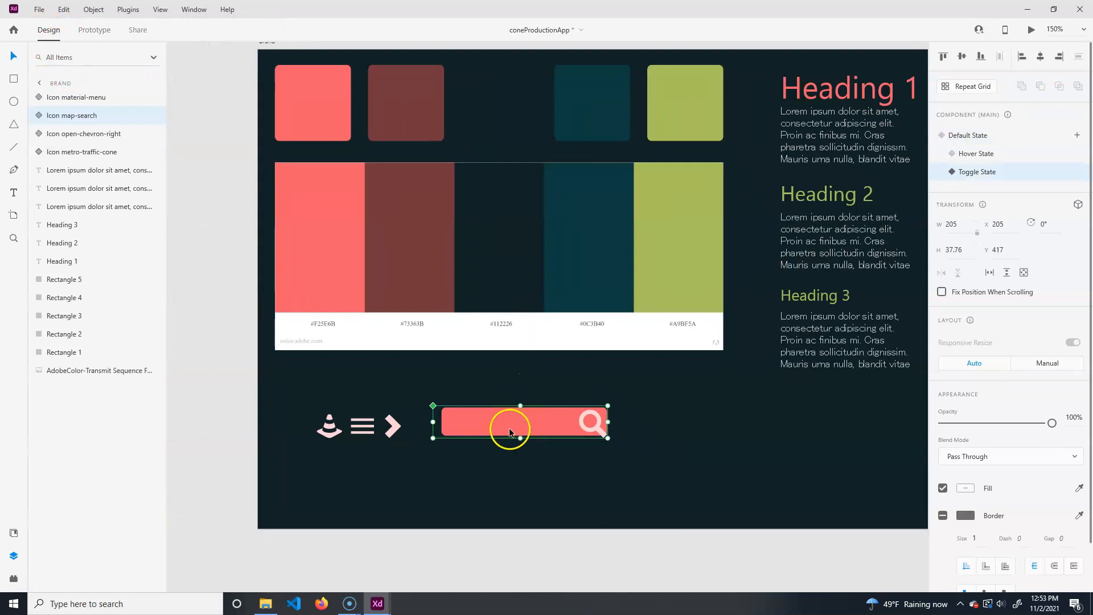
{"action": "left_click", "coordinate": [35, 117]}
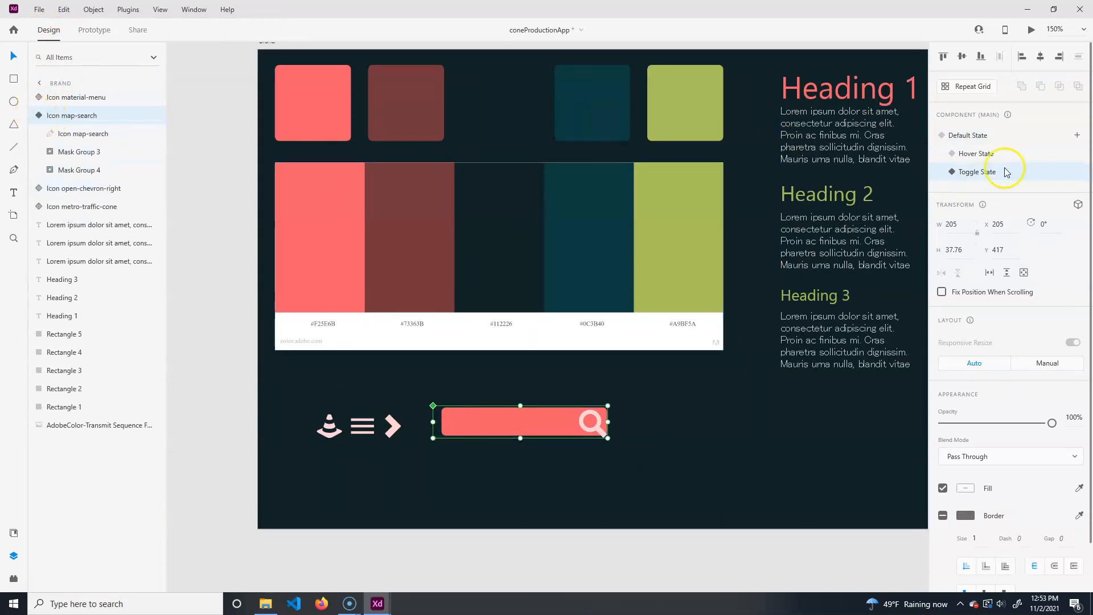
{"action": "left_click", "coordinate": [72, 152]}
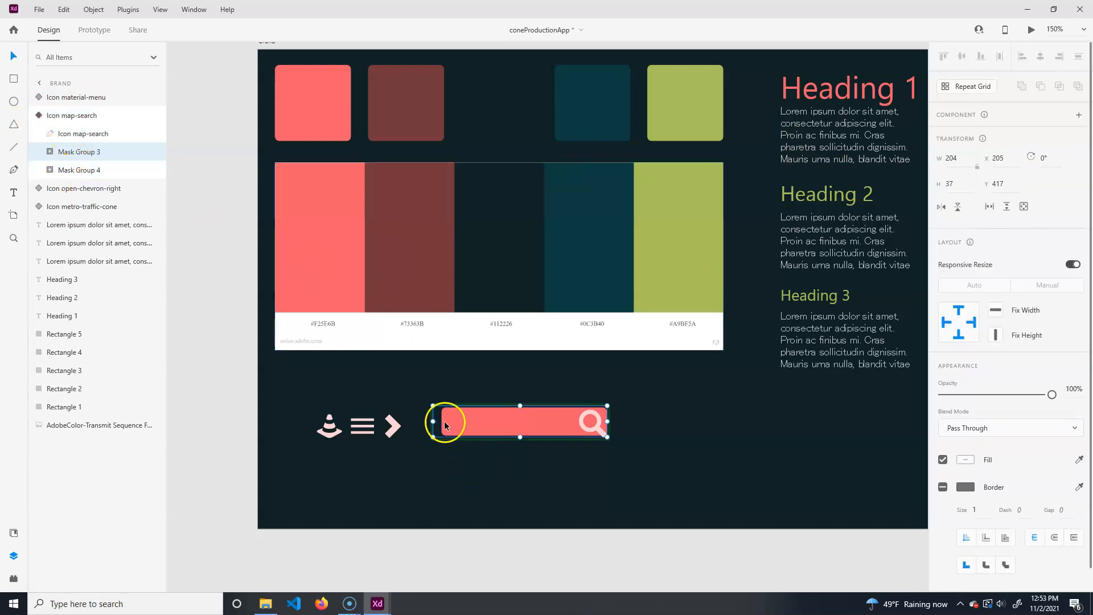
{"action": "left_click_drag", "start_coordinate": [450, 425], "coordinate": [487, 424]}
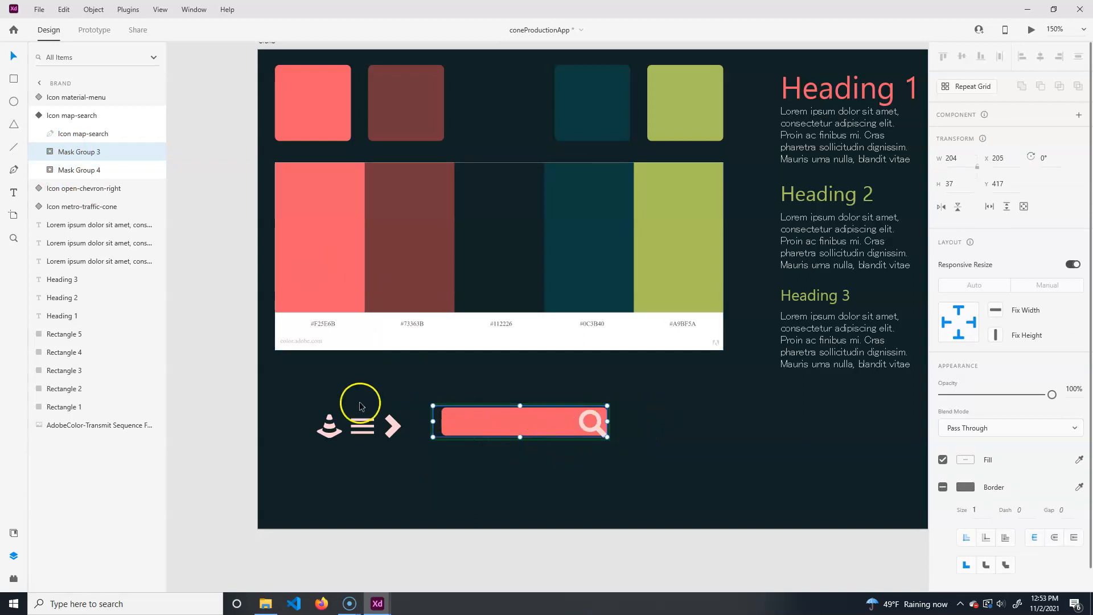
{"action": "left_click", "coordinate": [74, 170]}
{"action": "left_click", "coordinate": [74, 151]}
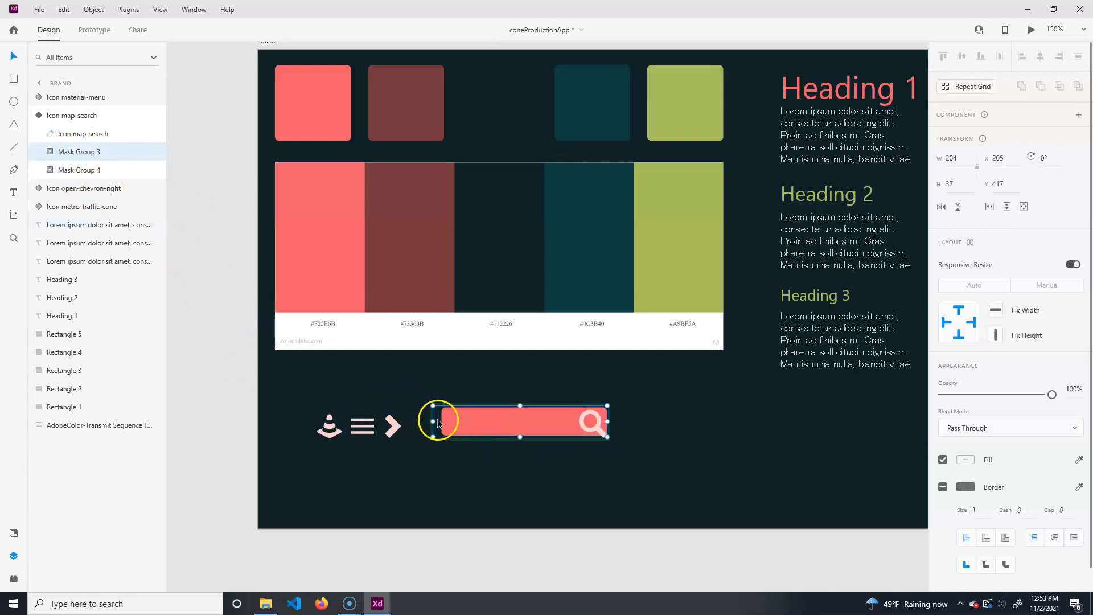
- Try shrinking Mask Group 3's mask rectangle from its upper-left corner to about 130 by 35, and undo the resize
{"action": "double_click", "coordinate": [454, 422]}
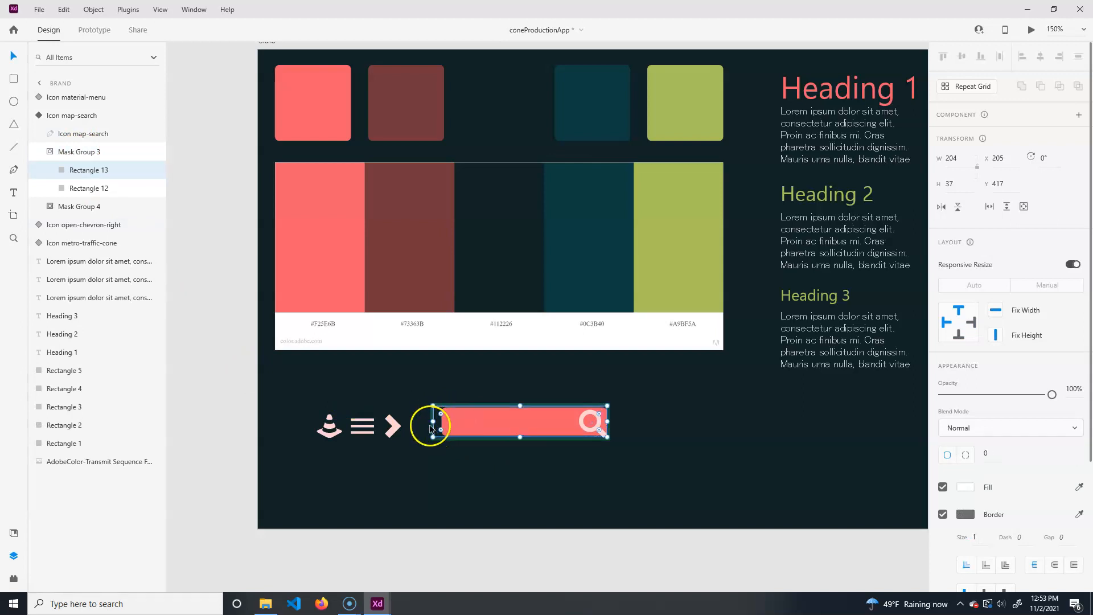
{"action": "left_click_drag", "start_coordinate": [433, 405], "coordinate": [495, 409]}
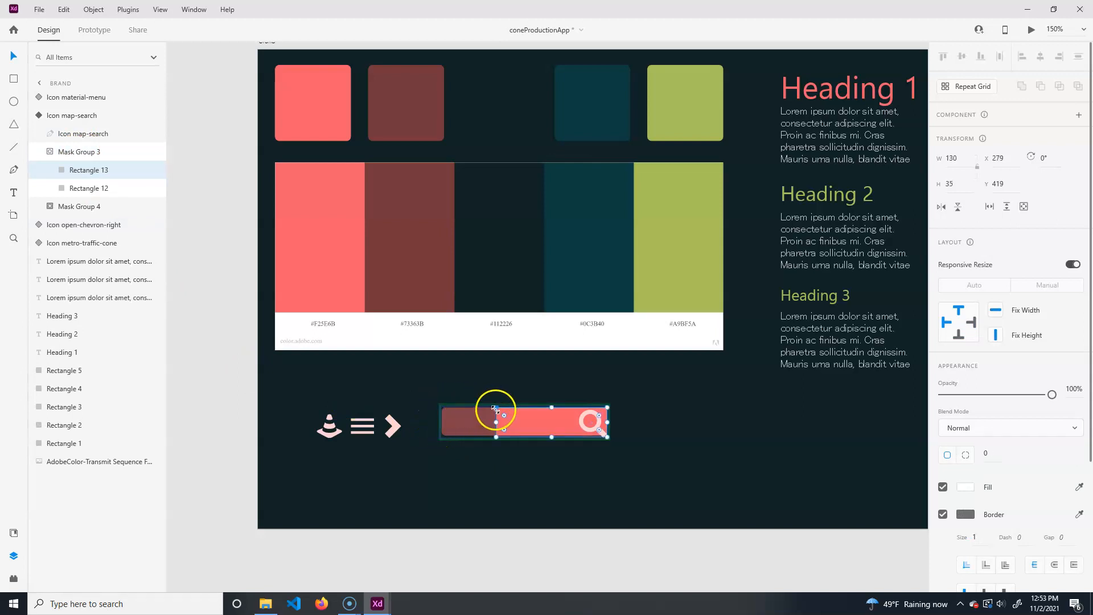
{"action": "key", "text": "ctrl+z"}
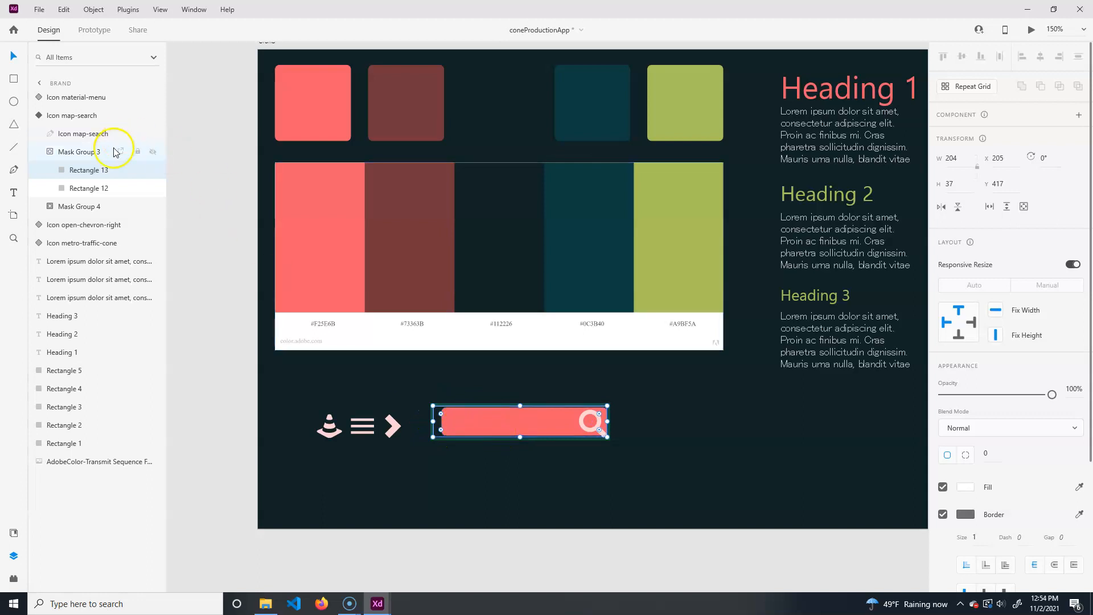
- Narrow the pink bar, Rectangle 12 in Mask Group 3, by bringing its left edge inward toward the search icon
{"action": "left_click", "coordinate": [98, 188]}
{"action": "left_click_drag", "start_coordinate": [441, 408], "coordinate": [476, 405]}
{"action": "left_click", "coordinate": [537, 542]}
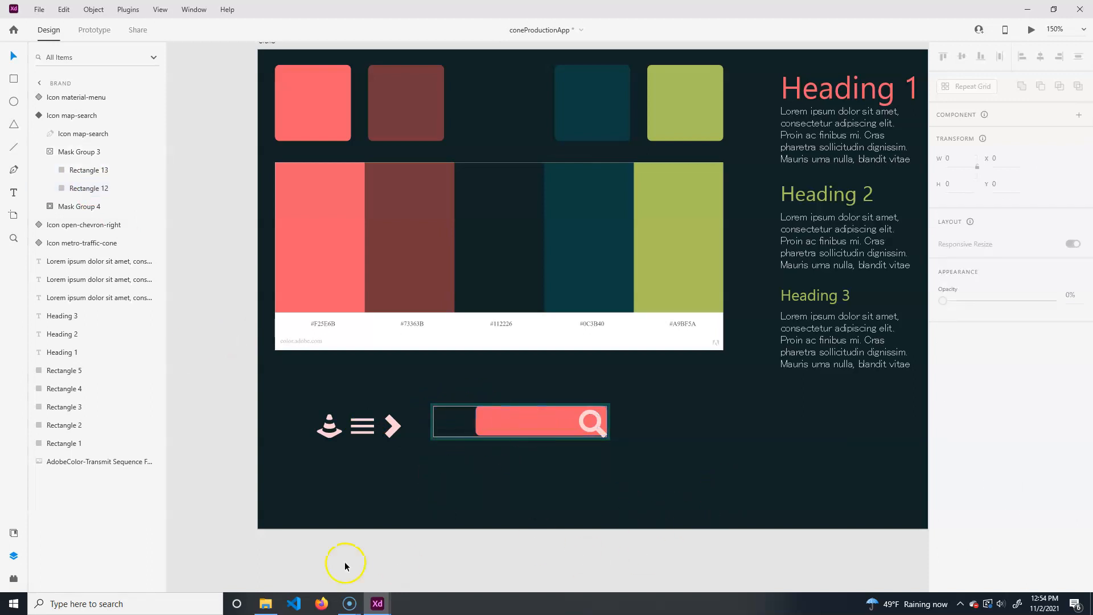
{"action": "left_click_drag", "start_coordinate": [831, 483], "coordinate": [747, 491]}
{"action": "left_click", "coordinate": [80, 167]}
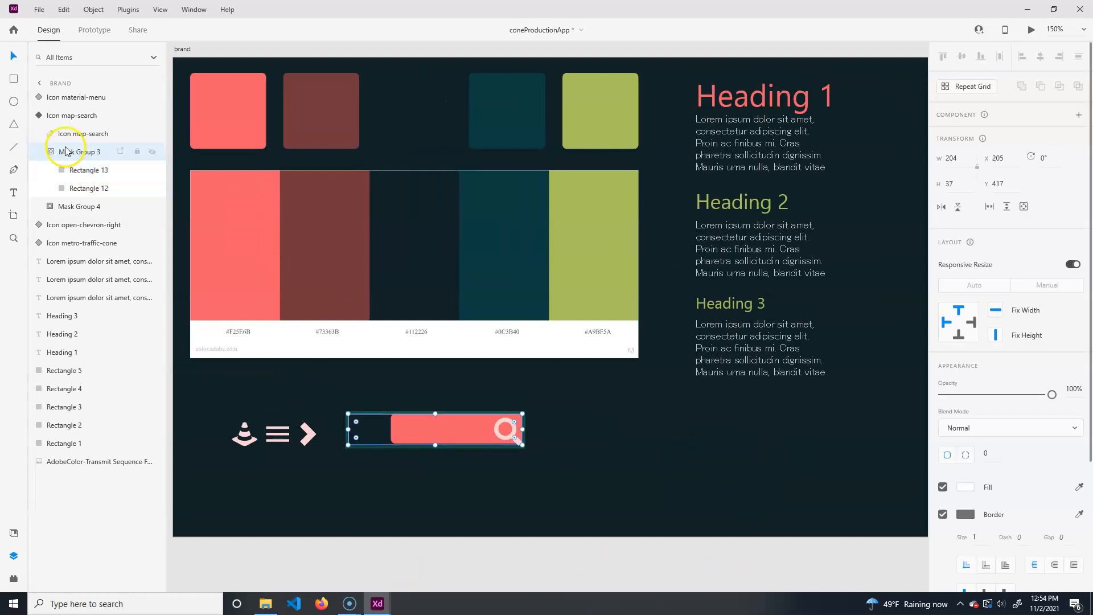
- Review the main search icon's Toggle, Hover and Default states together with their interactions in Prototype mode
{"action": "left_click", "coordinate": [72, 115]}
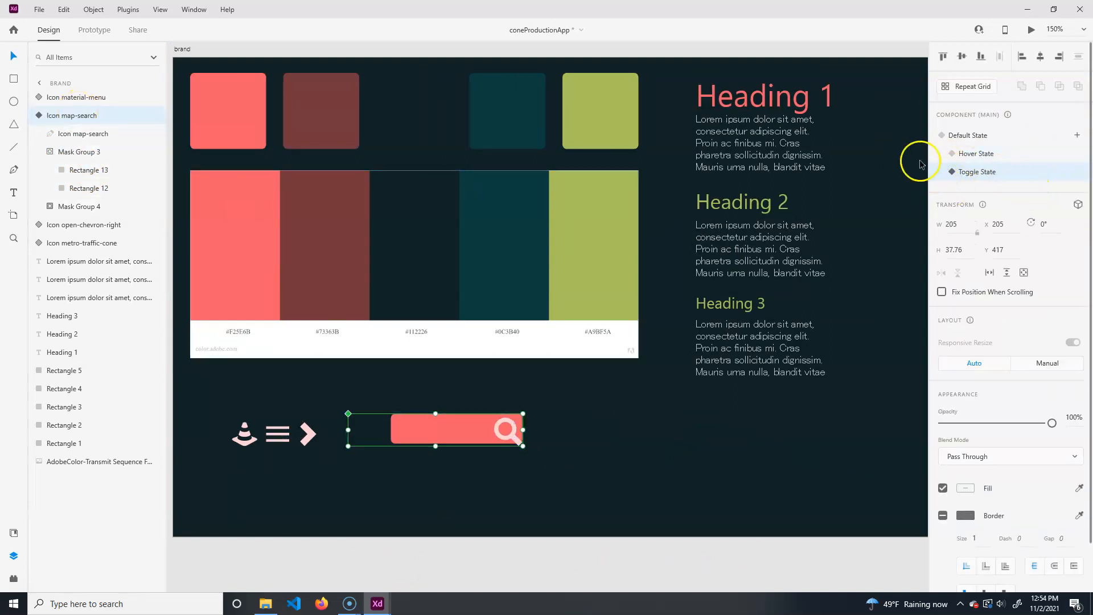
{"action": "double_click", "coordinate": [961, 175]}
{"action": "key", "text": "Escape"}
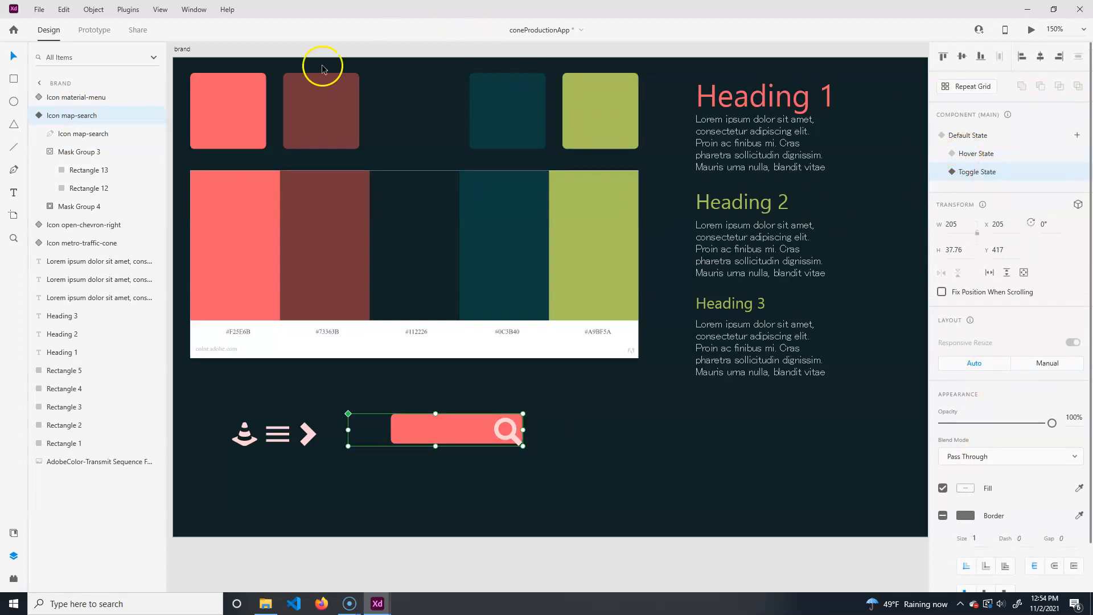
{"action": "left_click", "coordinate": [94, 30]}
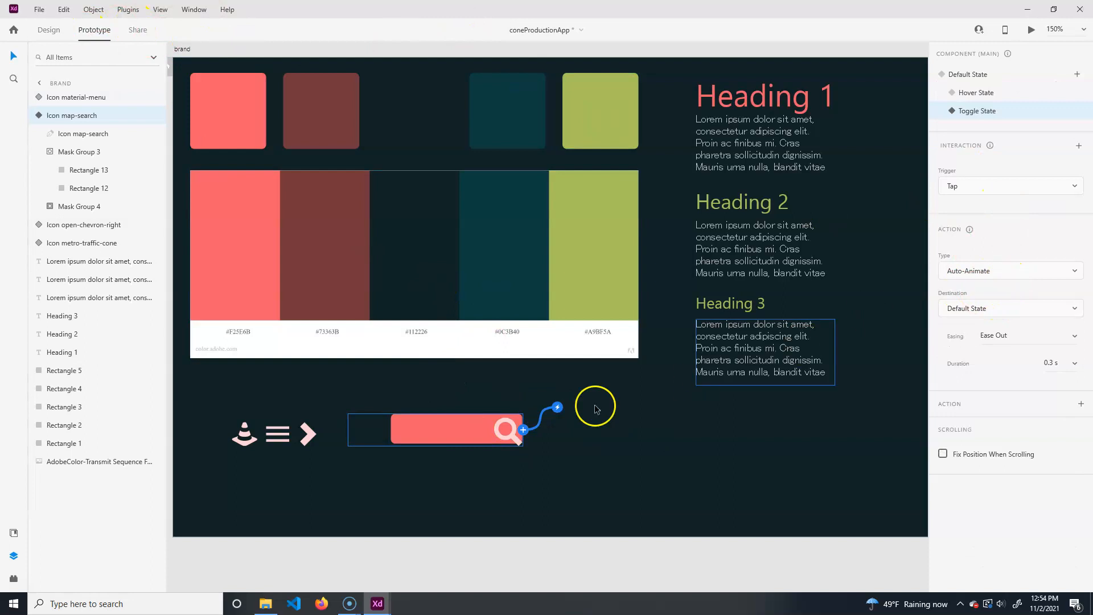
{"action": "left_click", "coordinate": [987, 94]}
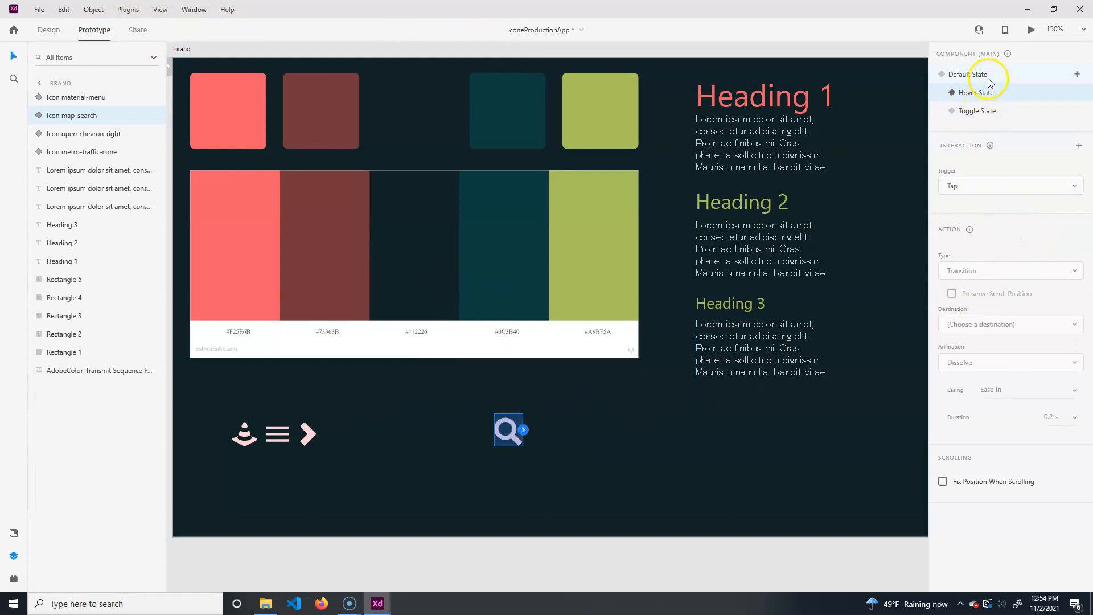
{"action": "left_click", "coordinate": [990, 77]}
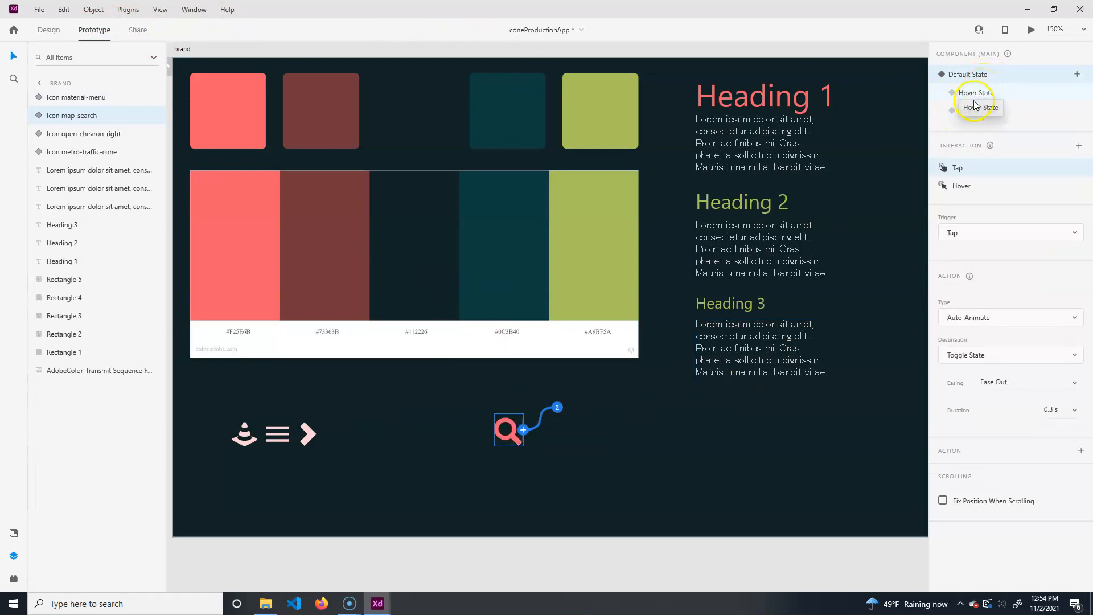
- Set the easing of the Default State's Tap interaction to Snap, keeping Toggle State as the Auto-Animate destination
{"action": "left_click", "coordinate": [982, 186]}
{"action": "left_click", "coordinate": [989, 173]}
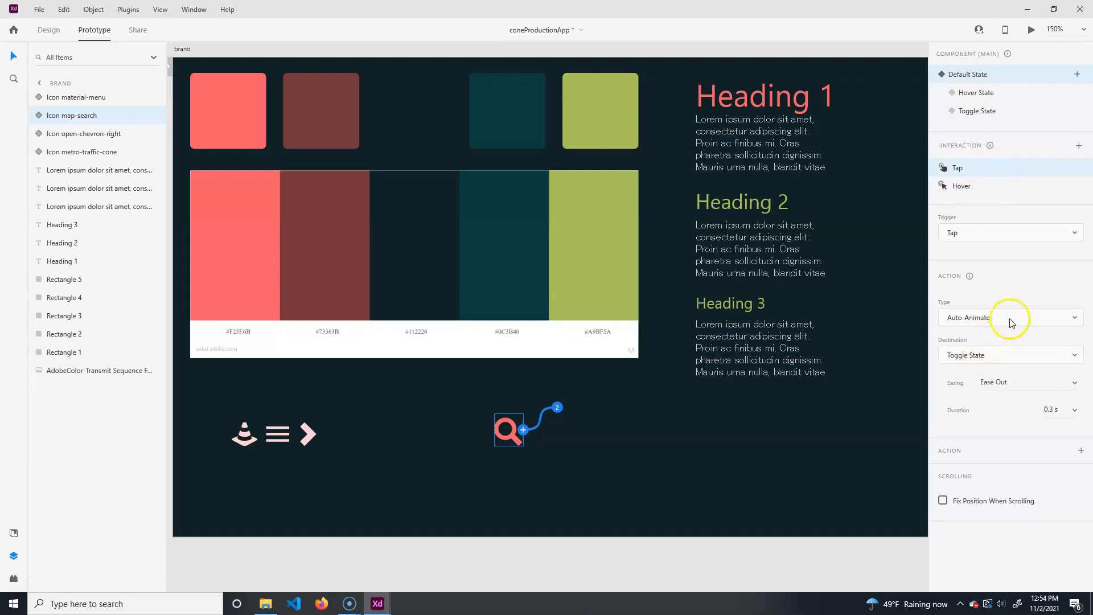
{"action": "left_click", "coordinate": [997, 357]}
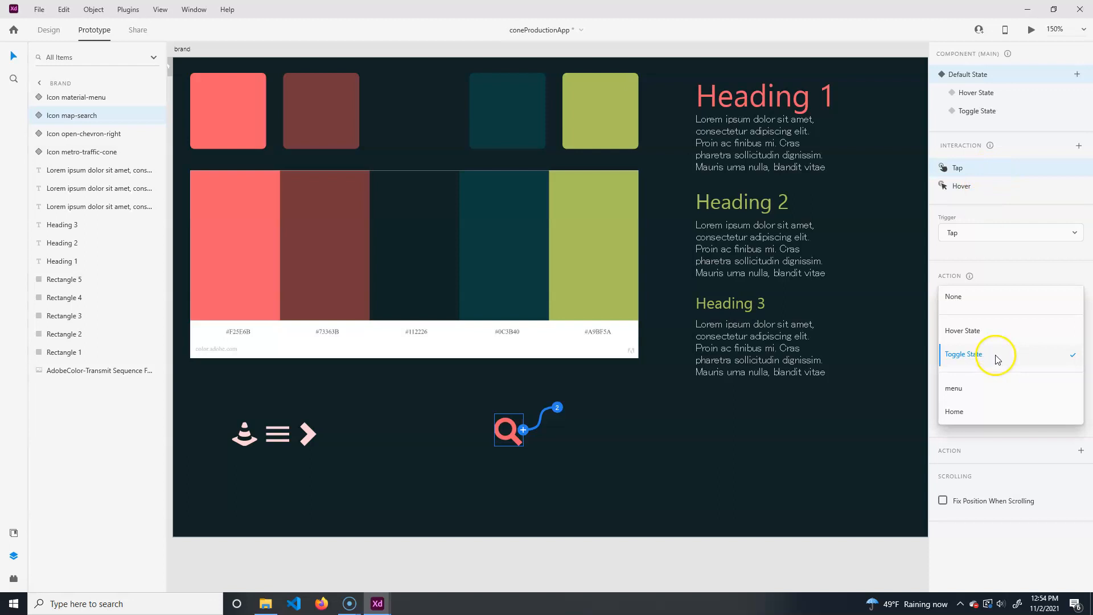
{"action": "left_click", "coordinate": [1002, 349]}
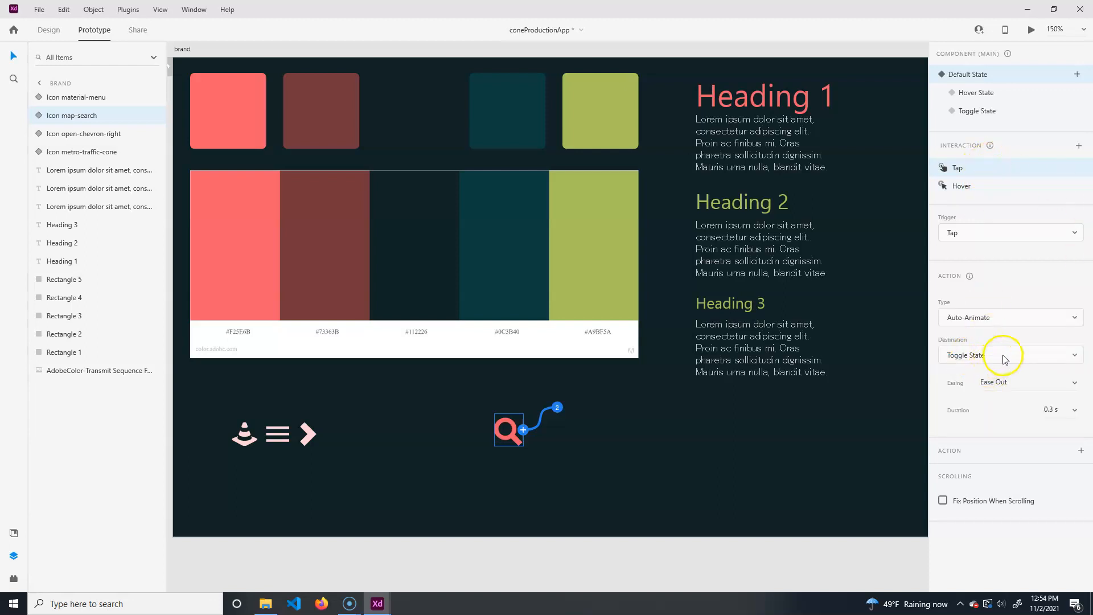
{"action": "left_click", "coordinate": [1075, 386]}
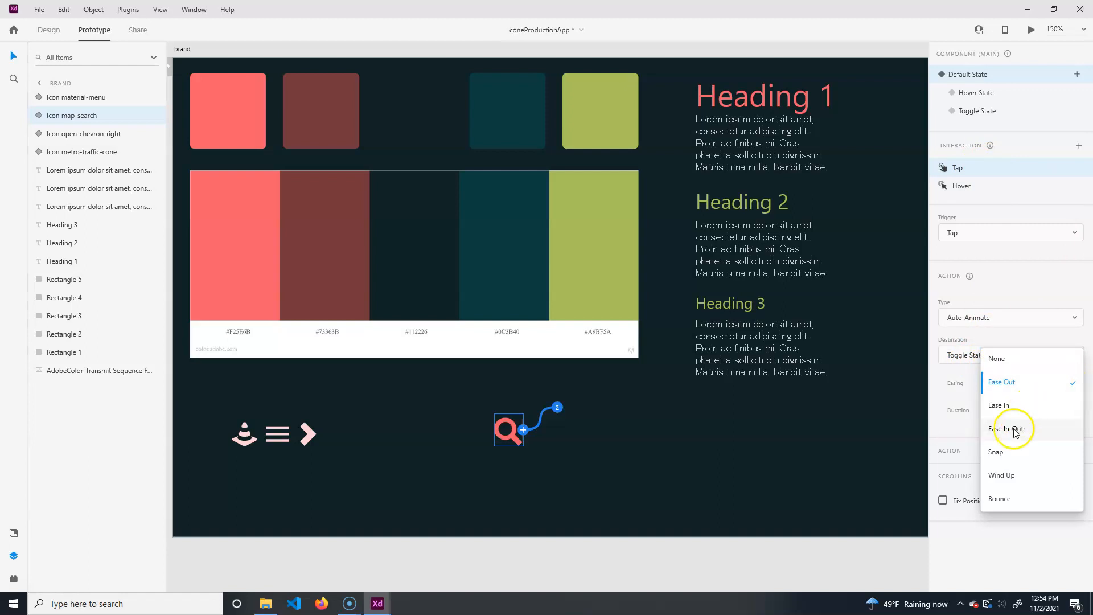
{"action": "left_click", "coordinate": [998, 452]}
- Preview the brand artboard, toggle the search icon repeatedly to test the Snap easing, and close the preview
{"action": "key", "text": "ctrl+Return"}
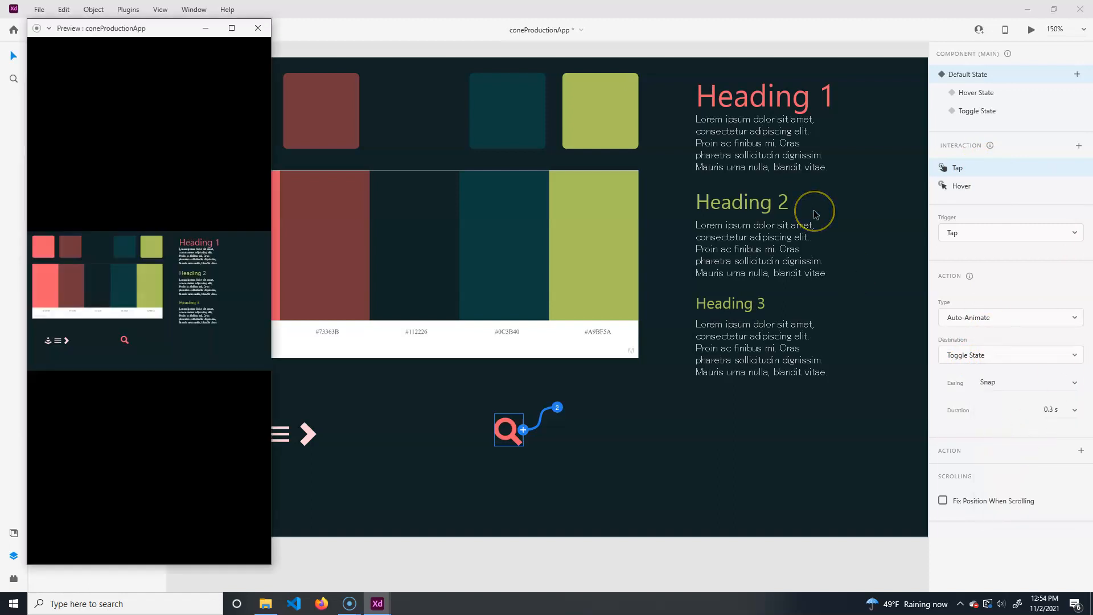
{"action": "left_click", "coordinate": [125, 340]}
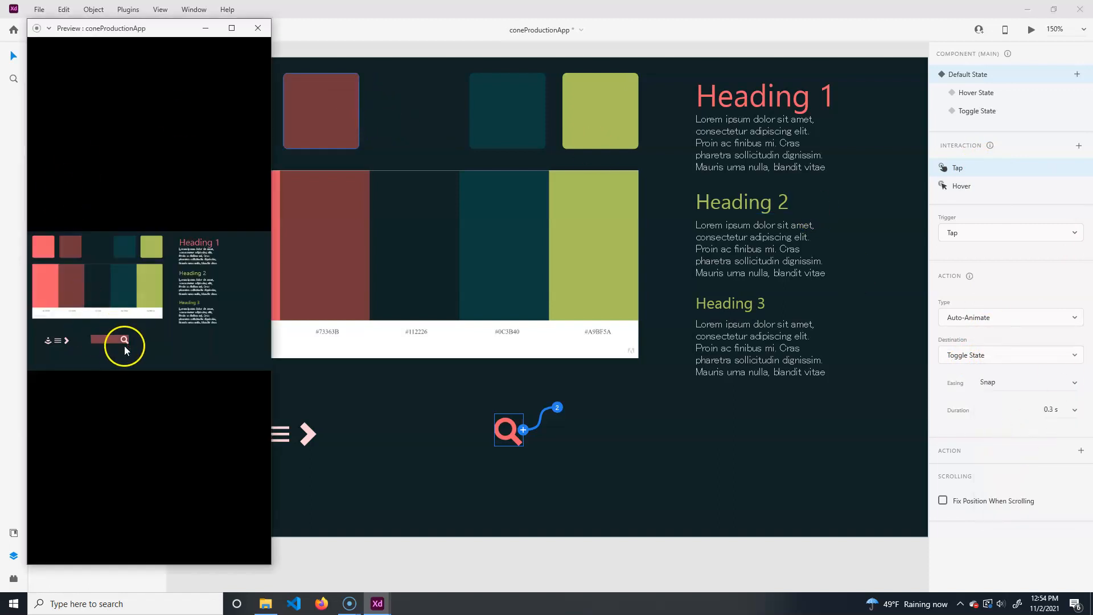
{"action": "left_click", "coordinate": [125, 343]}
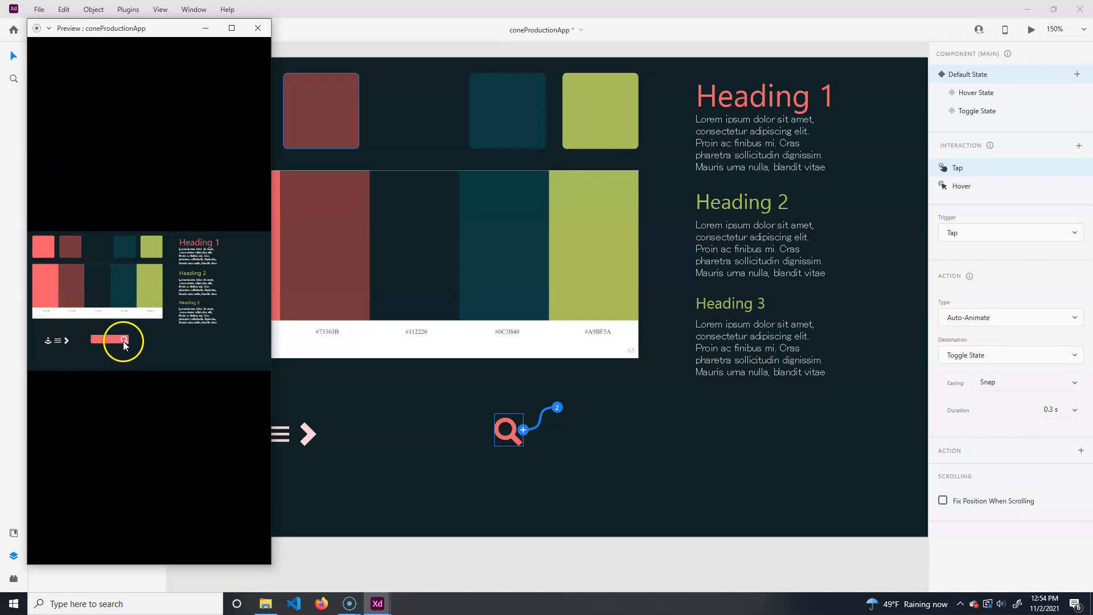
{"action": "left_click", "coordinate": [125, 342]}
{"action": "left_click", "coordinate": [127, 343]}
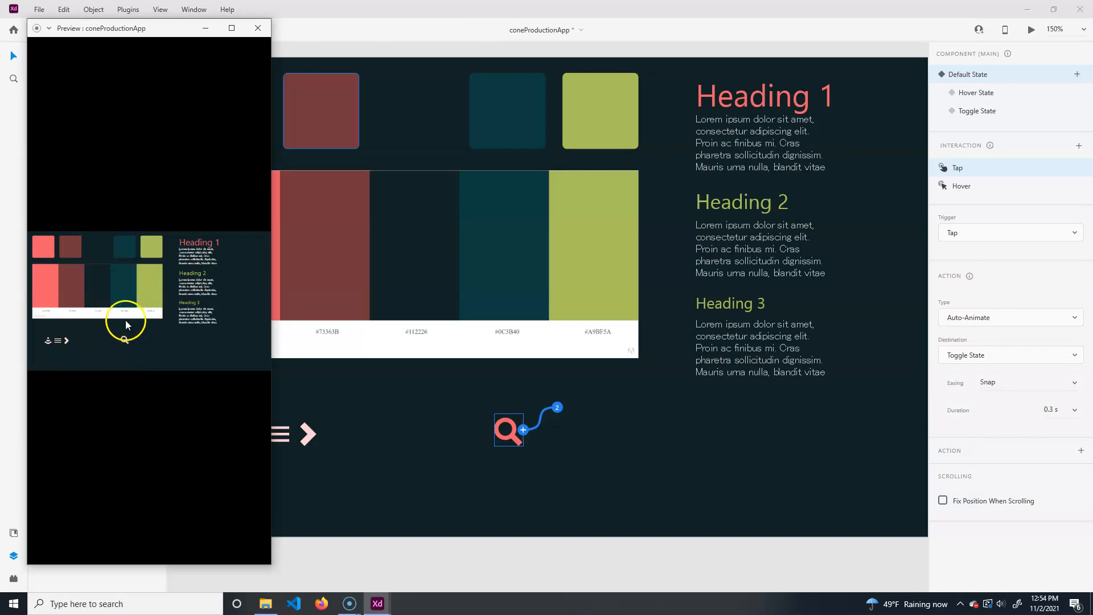
{"action": "left_click", "coordinate": [255, 28]}
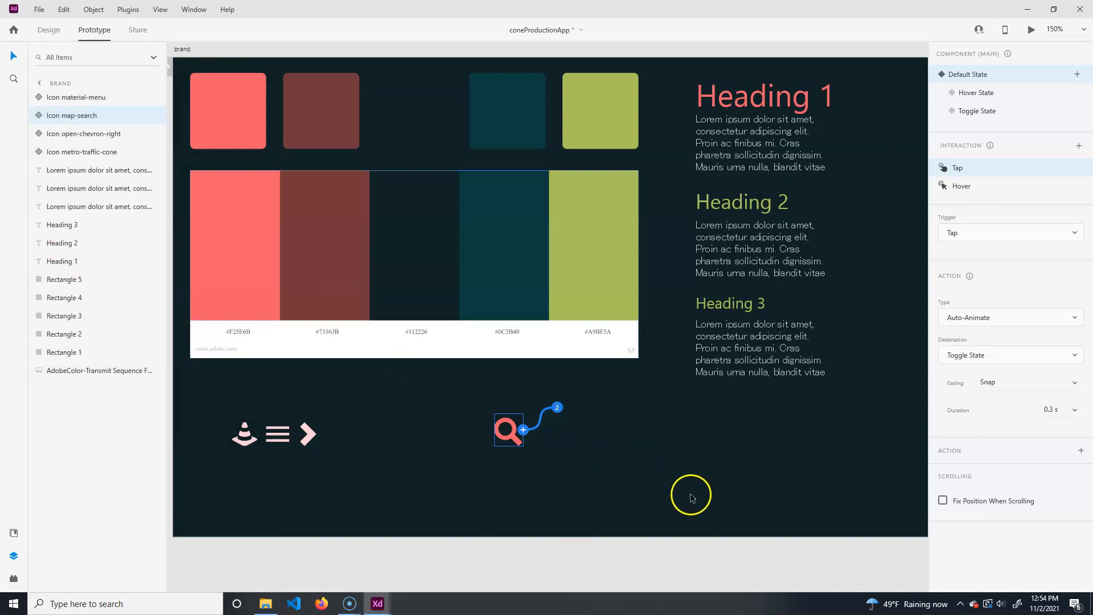
- Preview the Home artboard and toggle the header's search icon to check its search bar animation
{"action": "left_click_drag", "start_coordinate": [759, 514], "coordinate": [573, 278]}
{"action": "left_click_drag", "start_coordinate": [644, 431], "coordinate": [662, 230]}
{"action": "left_click_drag", "start_coordinate": [738, 334], "coordinate": [646, 177]}
{"action": "left_click", "coordinate": [770, 236]}
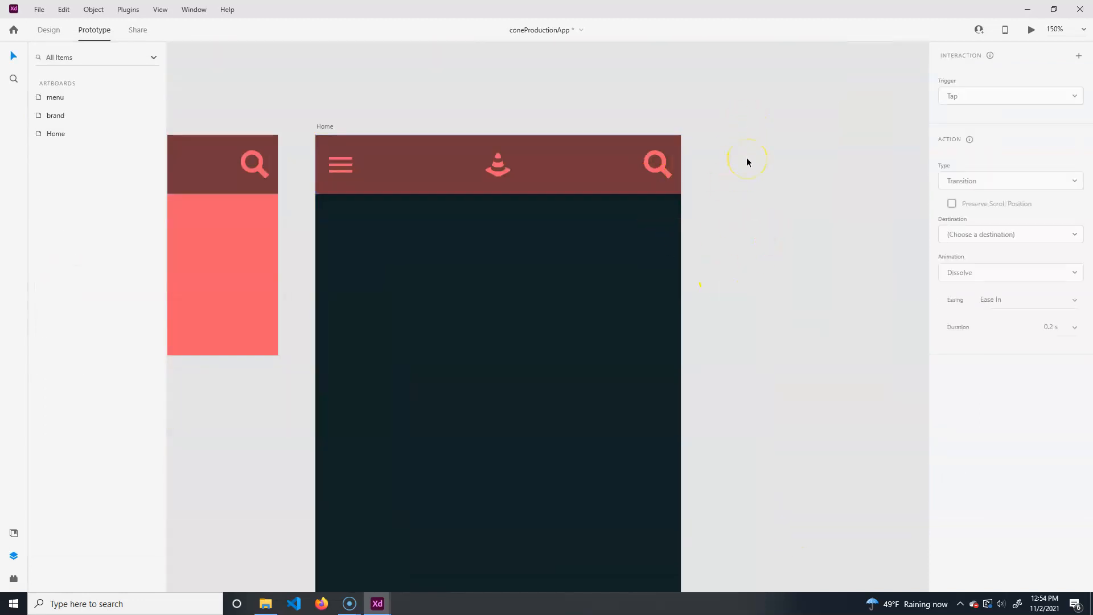
{"action": "left_click", "coordinate": [573, 328]}
{"action": "key", "text": "ctrl+Return"}
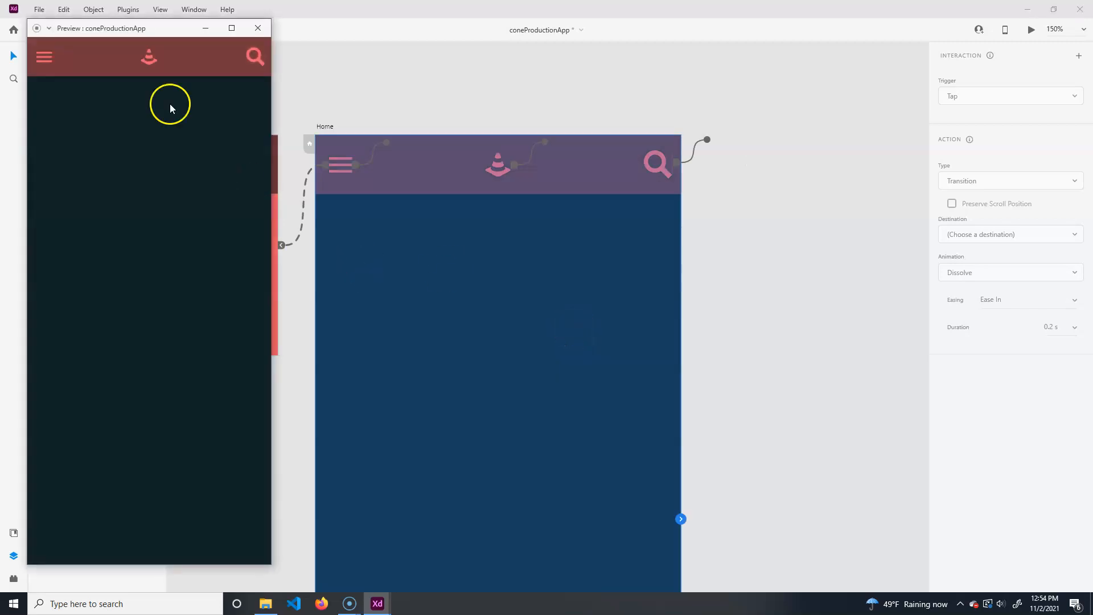
{"action": "left_click", "coordinate": [258, 59]}
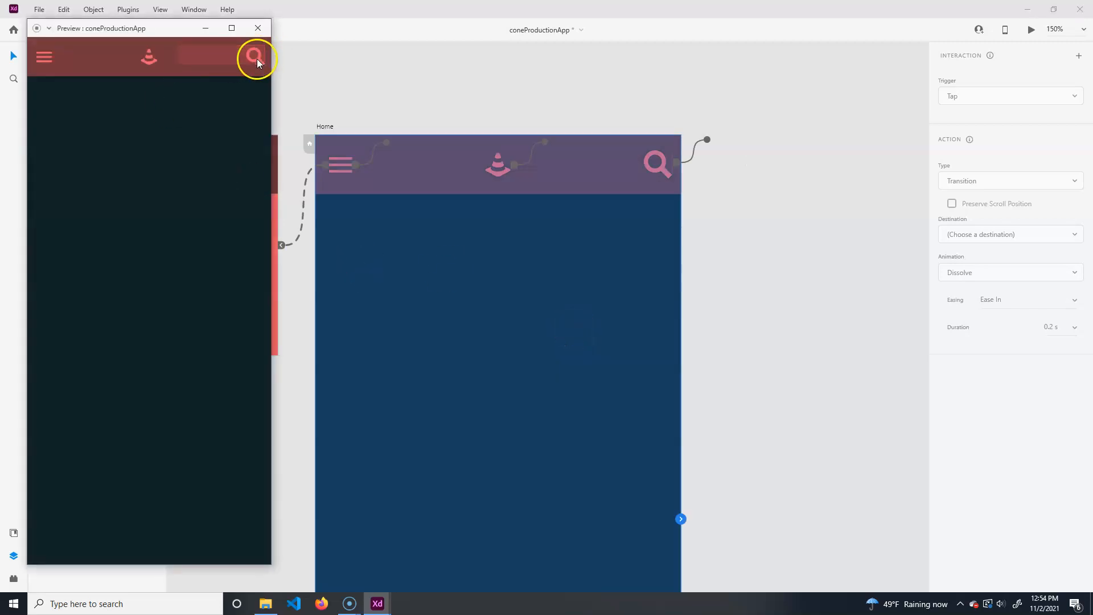
{"action": "left_click", "coordinate": [257, 59]}
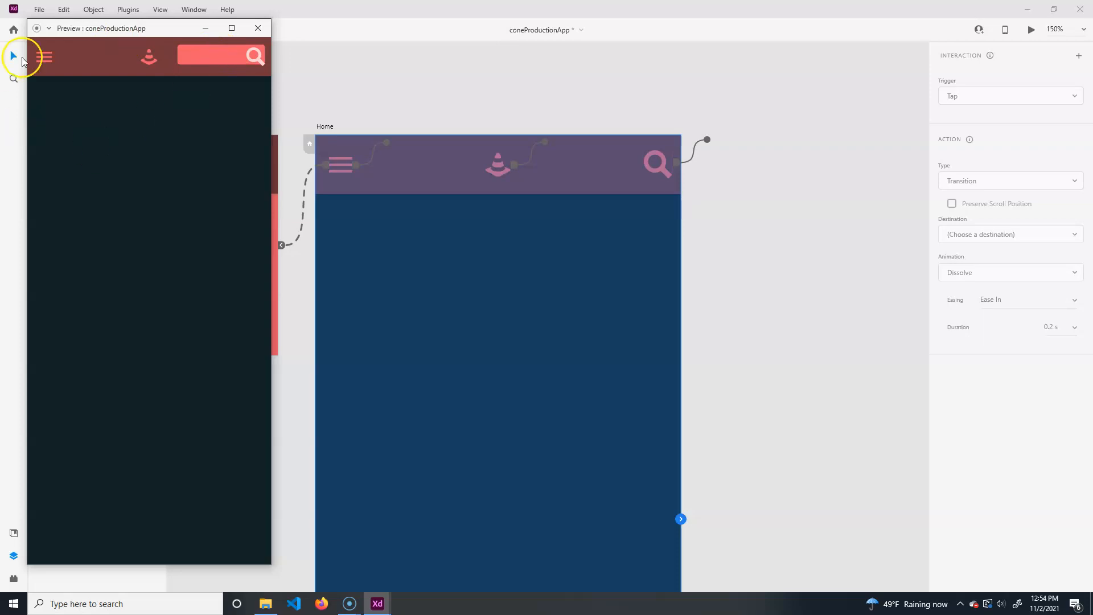
- Test the menu icon in combination with the search icon in the Home preview, and close the preview
{"action": "left_click", "coordinate": [46, 62]}
{"action": "left_click", "coordinate": [46, 61]}
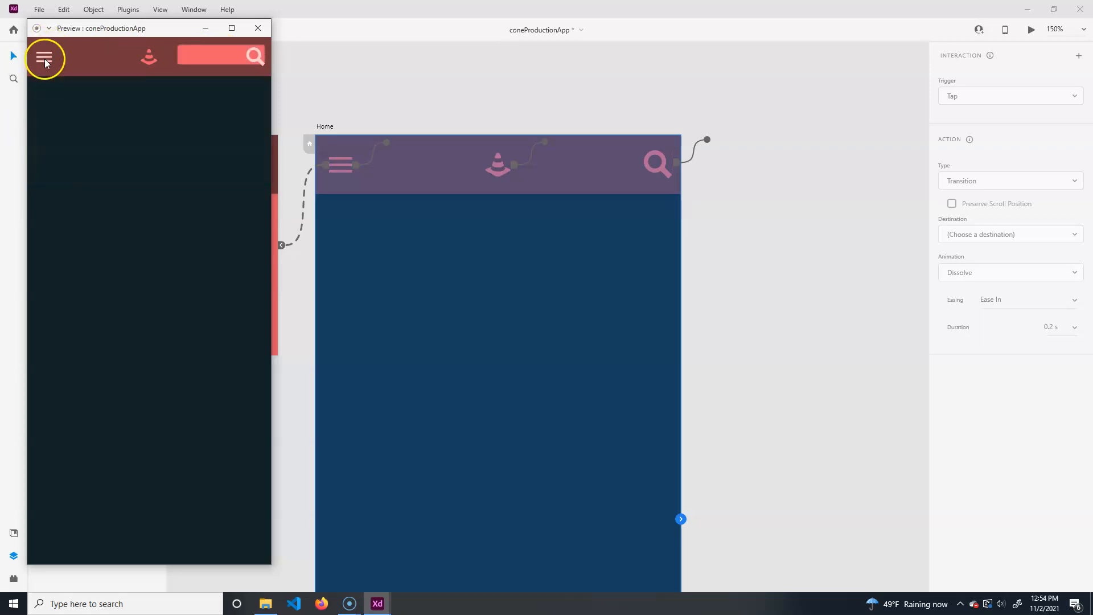
{"action": "left_click", "coordinate": [45, 58]}
{"action": "left_click", "coordinate": [255, 56]}
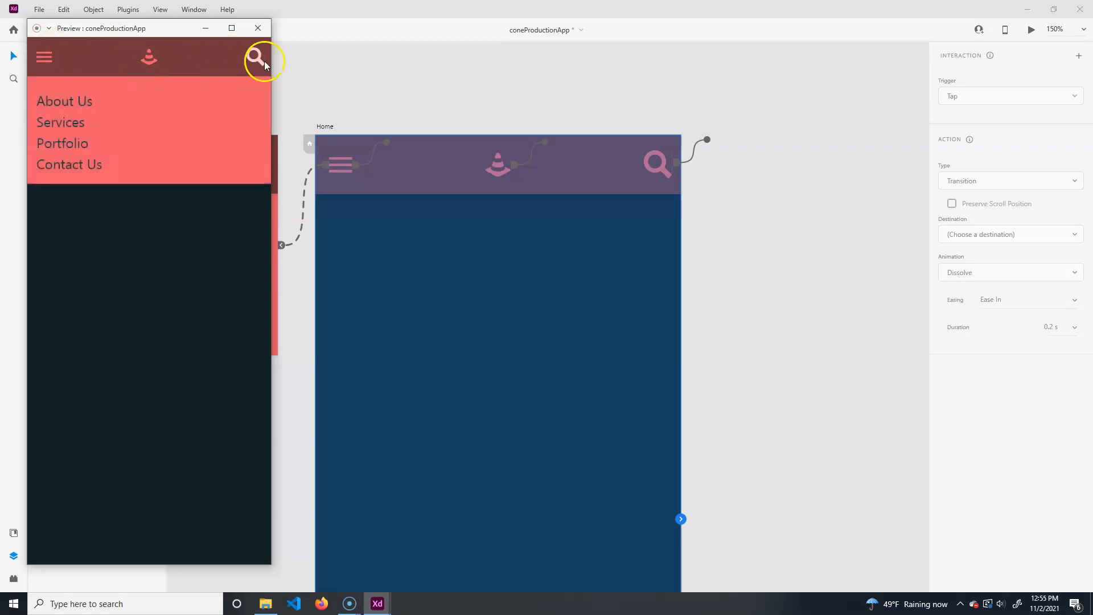
{"action": "left_click", "coordinate": [255, 56]}
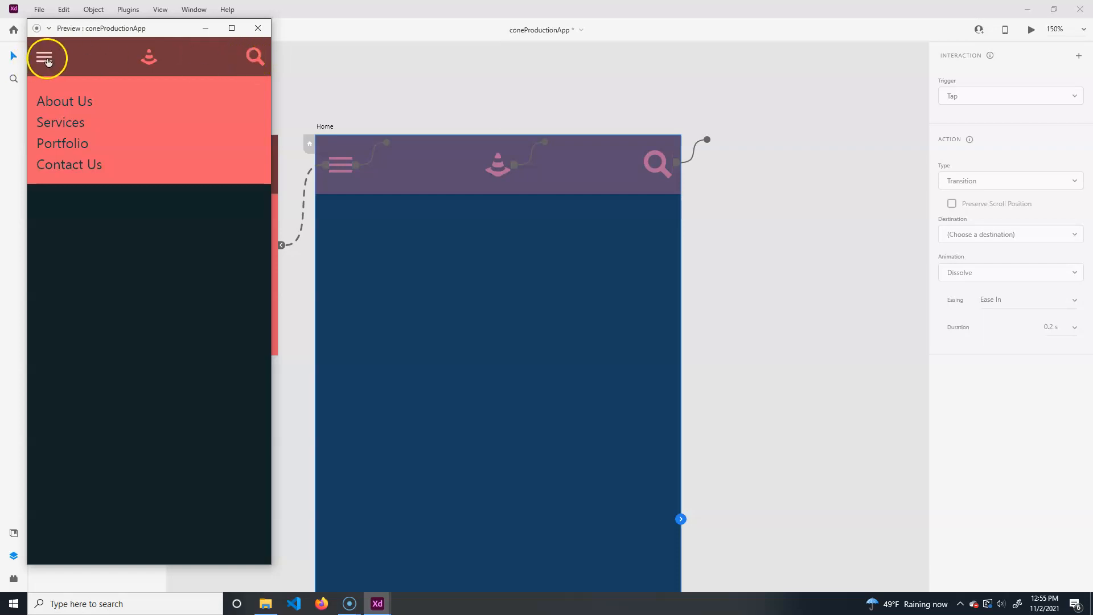
{"action": "left_click", "coordinate": [44, 56]}
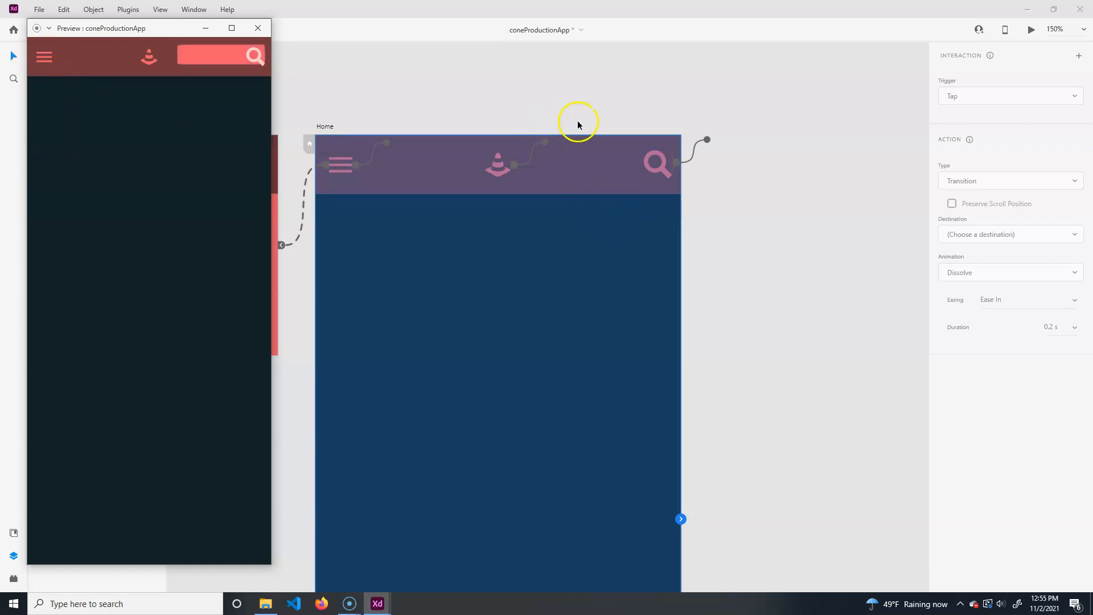
{"action": "left_click", "coordinate": [256, 59]}
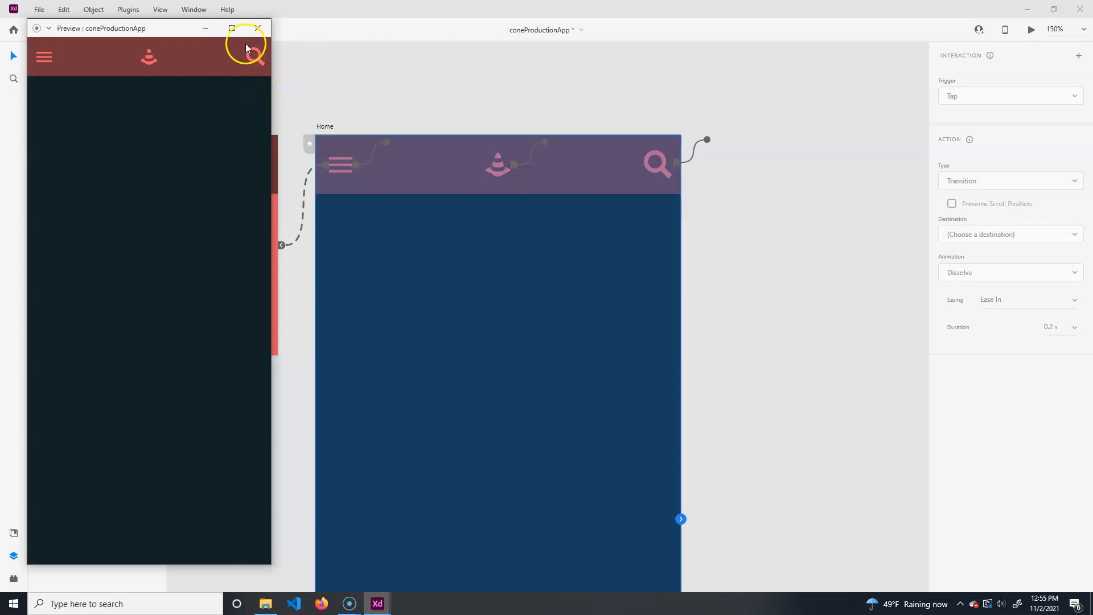
{"action": "left_click", "coordinate": [258, 28]}
- Examine the Home artboard's traffic cone icon and its Hover interaction alongside the menu and brand artboards
{"action": "left_click", "coordinate": [730, 274]}
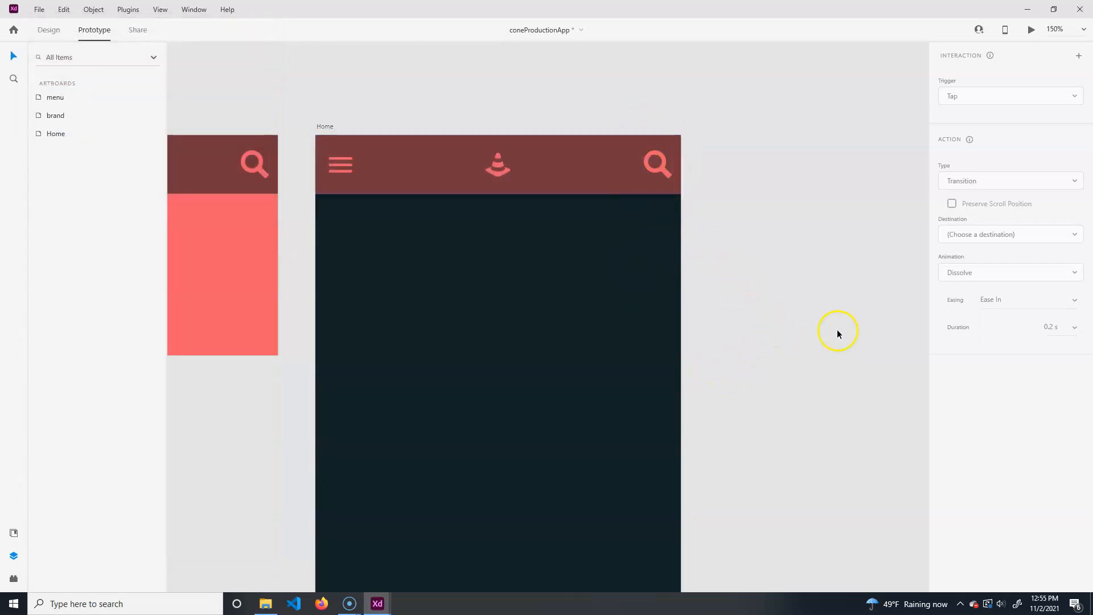
{"action": "left_click_drag", "start_coordinate": [760, 428], "coordinate": [751, 463]}
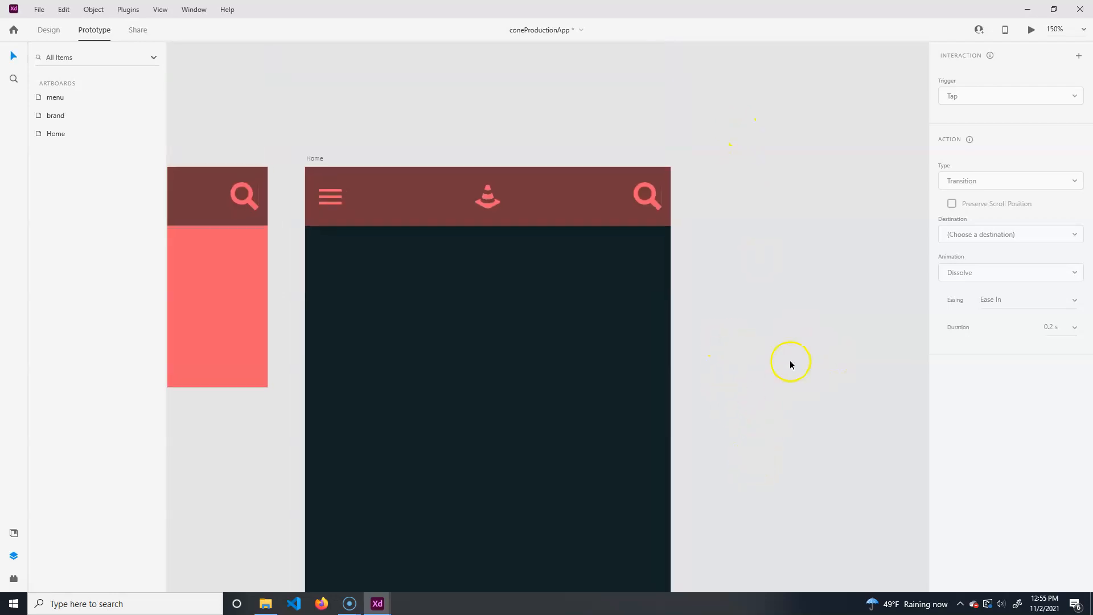
{"action": "left_click_drag", "start_coordinate": [778, 397], "coordinate": [689, 356]}
{"action": "scroll", "coordinate": [677, 348], "scroll_direction": "down", "scroll_amount": 5}
{"action": "scroll", "coordinate": [698, 360], "scroll_direction": "up", "scroll_amount": 4}
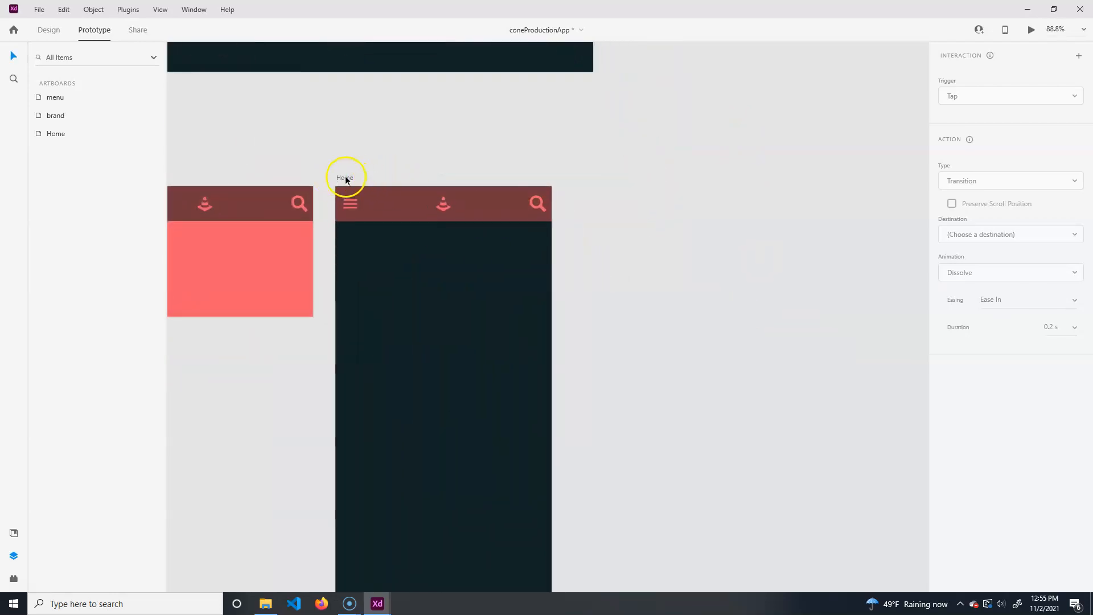
{"action": "left_click", "coordinate": [345, 178]}
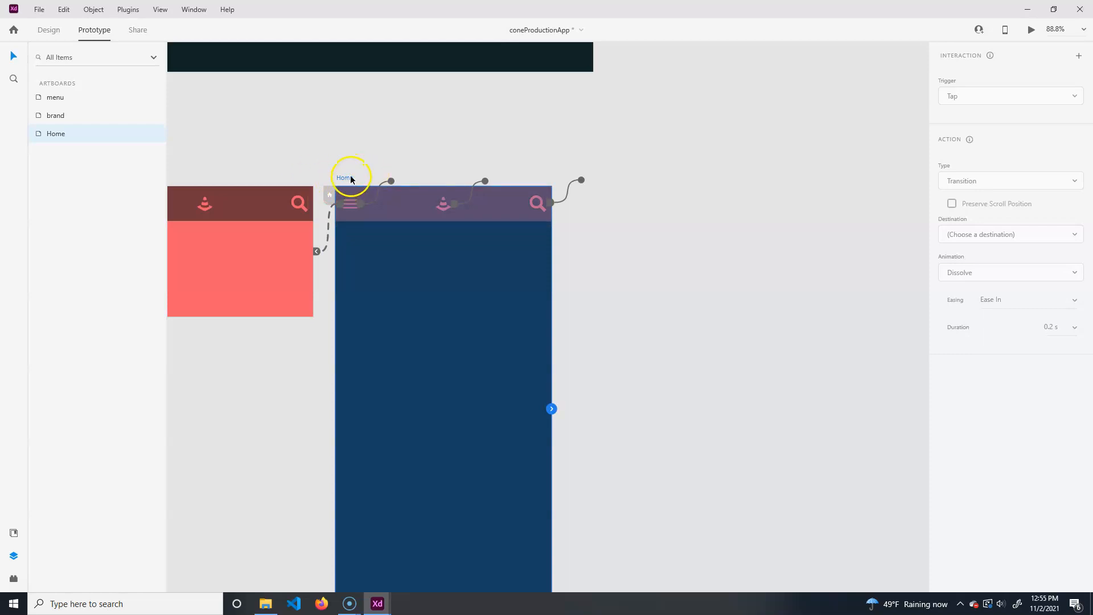
{"action": "left_click", "coordinate": [446, 203]}
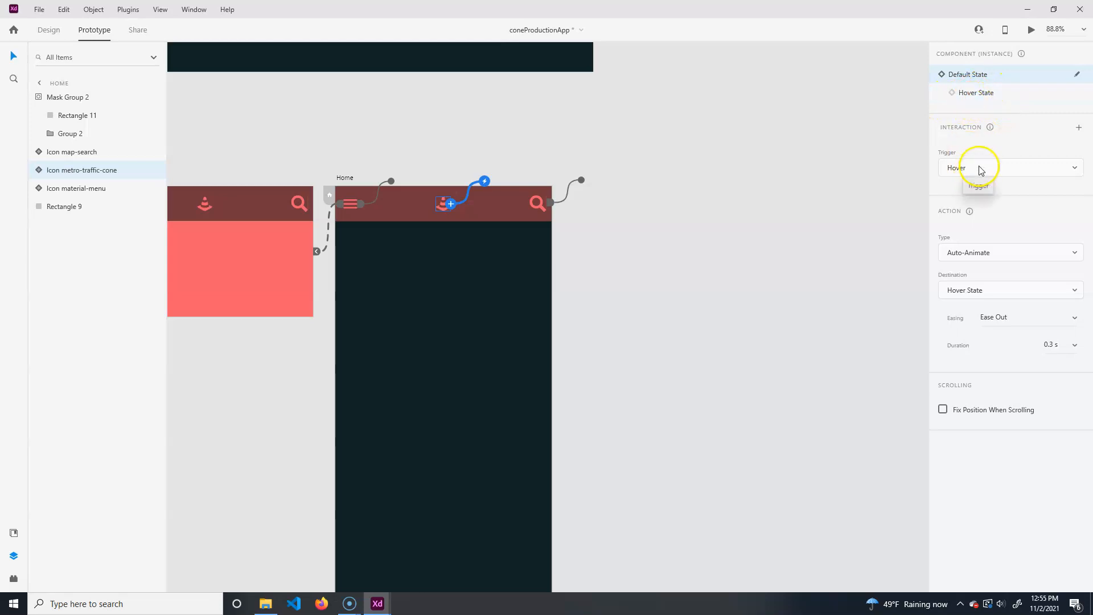
{"action": "left_click_drag", "start_coordinate": [573, 178], "coordinate": [378, 103]}
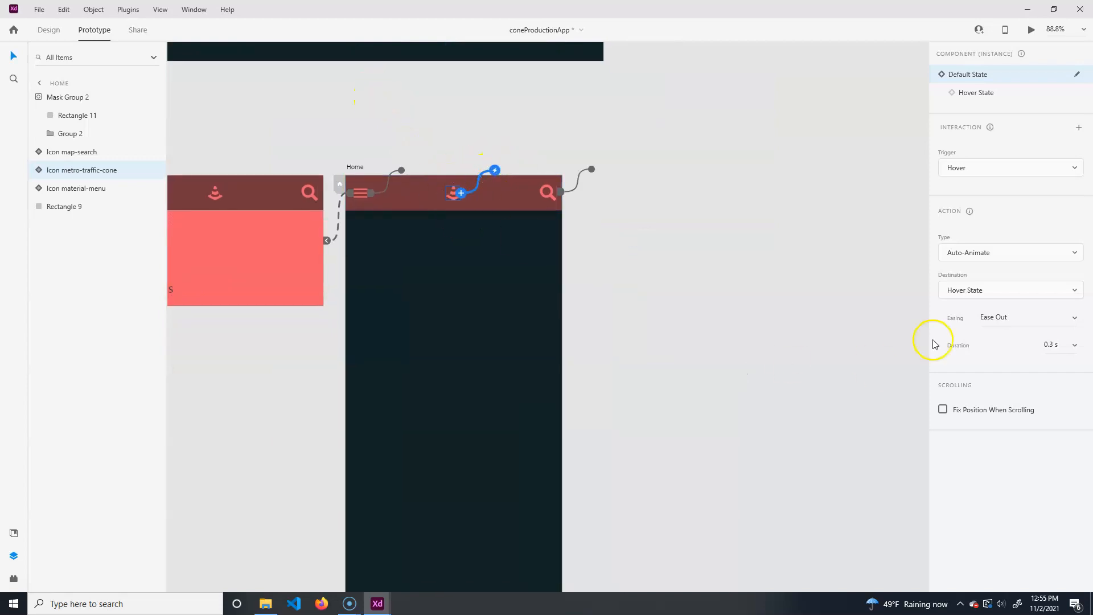
{"action": "left_click_drag", "start_coordinate": [338, 108], "coordinate": [432, 284]}
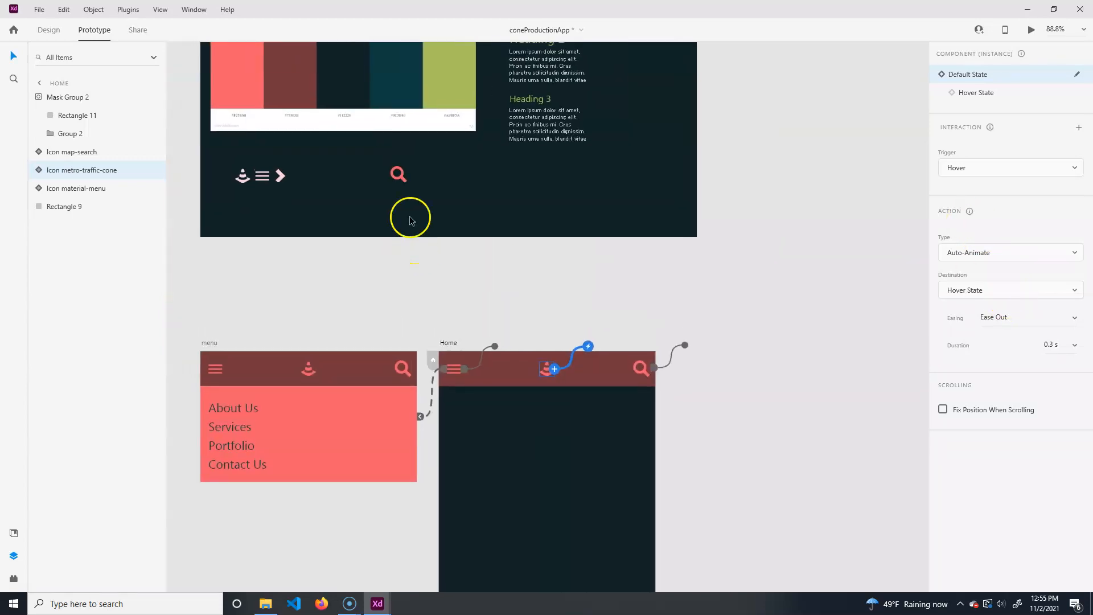
- Add a Toggle State to the main traffic cone component on the brand artboard
{"action": "left_click", "coordinate": [242, 176]}
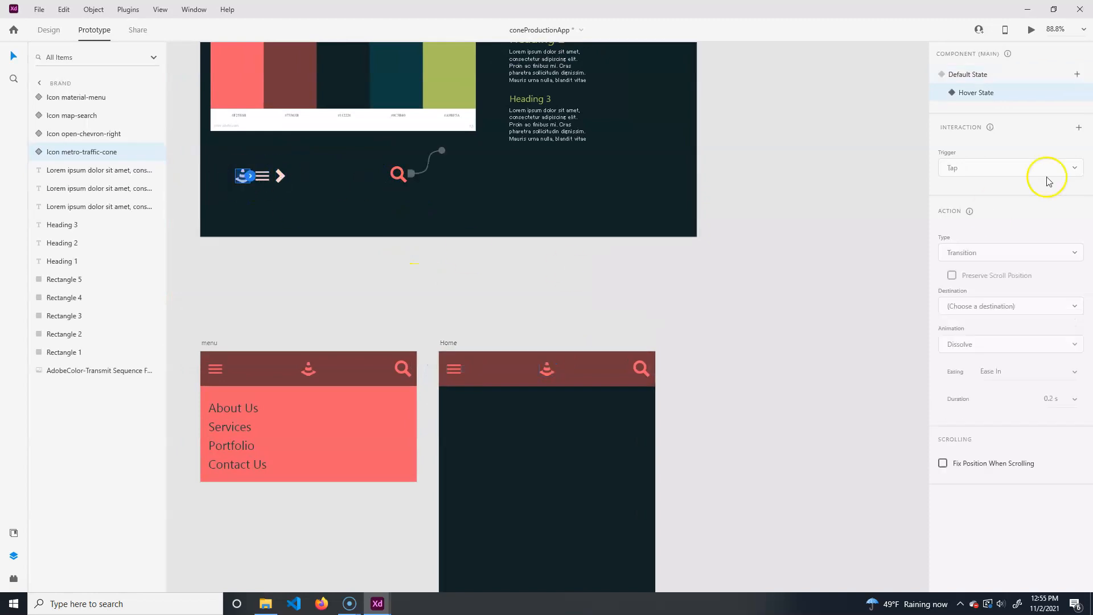
{"action": "left_click", "coordinate": [1077, 76]}
{"action": "left_click", "coordinate": [989, 114]}
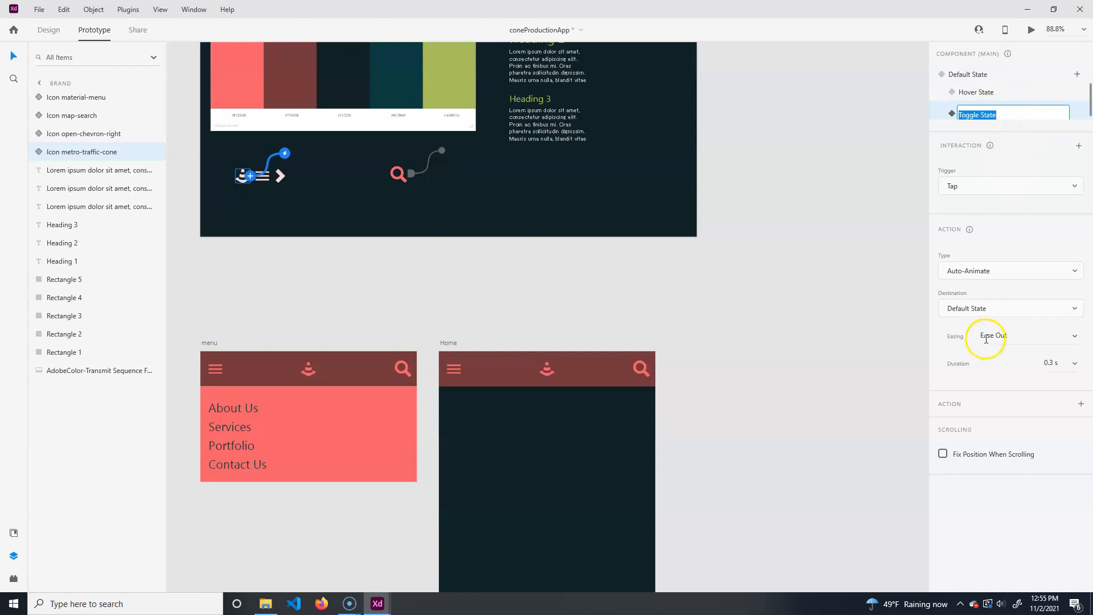
{"action": "left_click", "coordinate": [979, 311]}
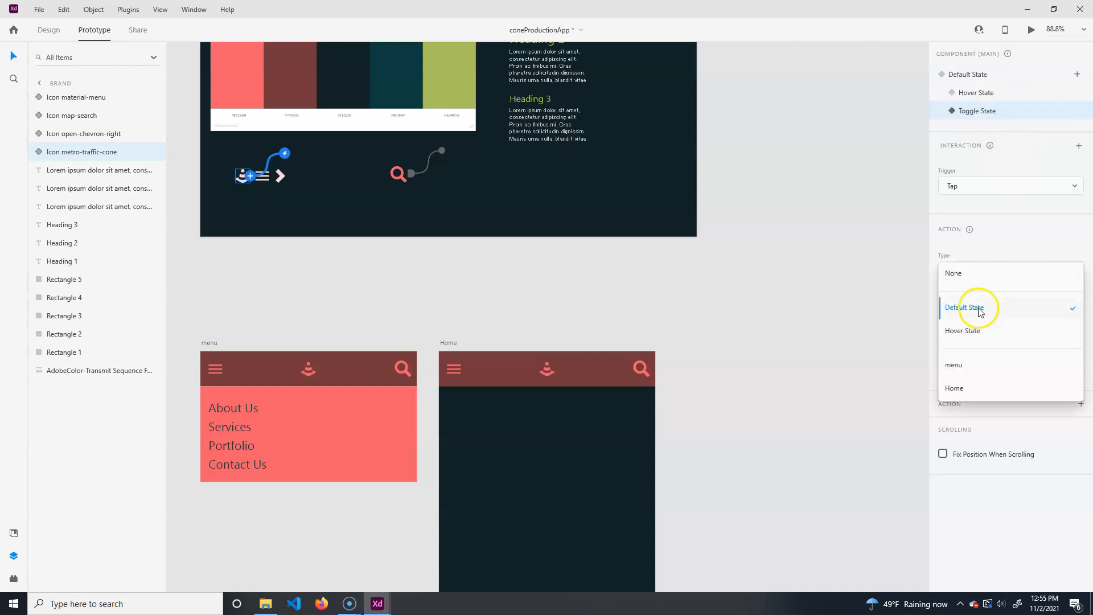
{"action": "left_click", "coordinate": [946, 238]}
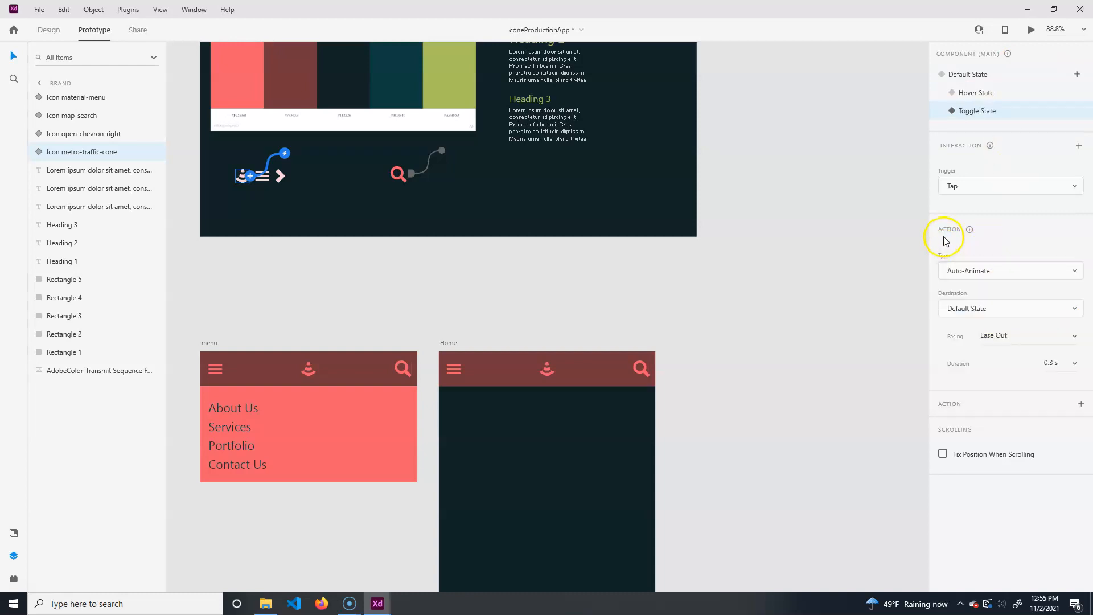
{"action": "left_click", "coordinate": [1017, 268]}
{"action": "left_click", "coordinate": [971, 241]}
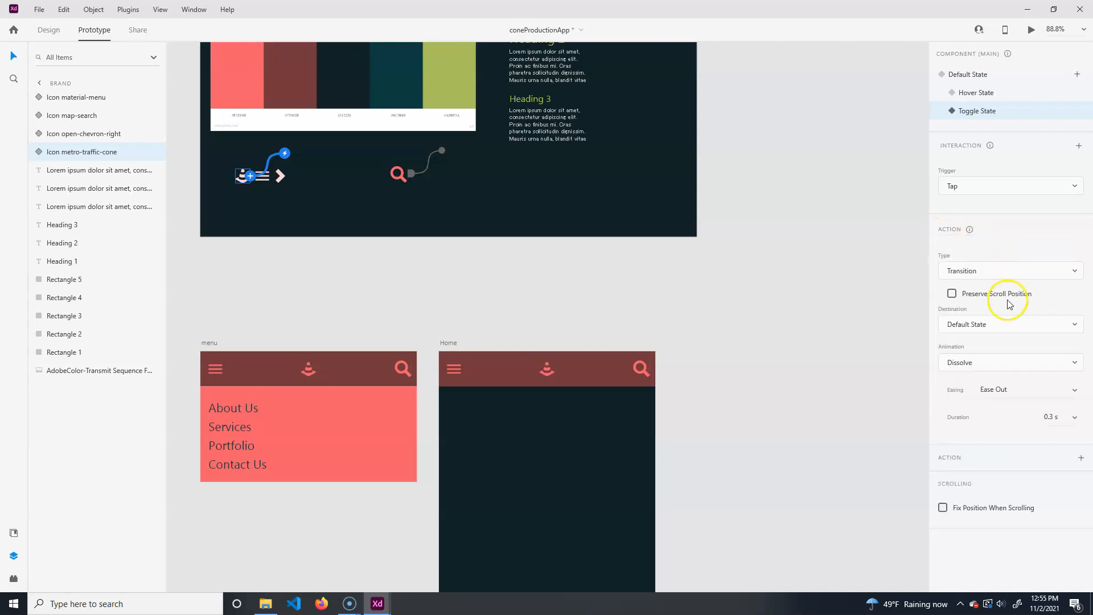
{"action": "left_click", "coordinate": [998, 333]}
{"action": "left_click", "coordinate": [1054, 229]}
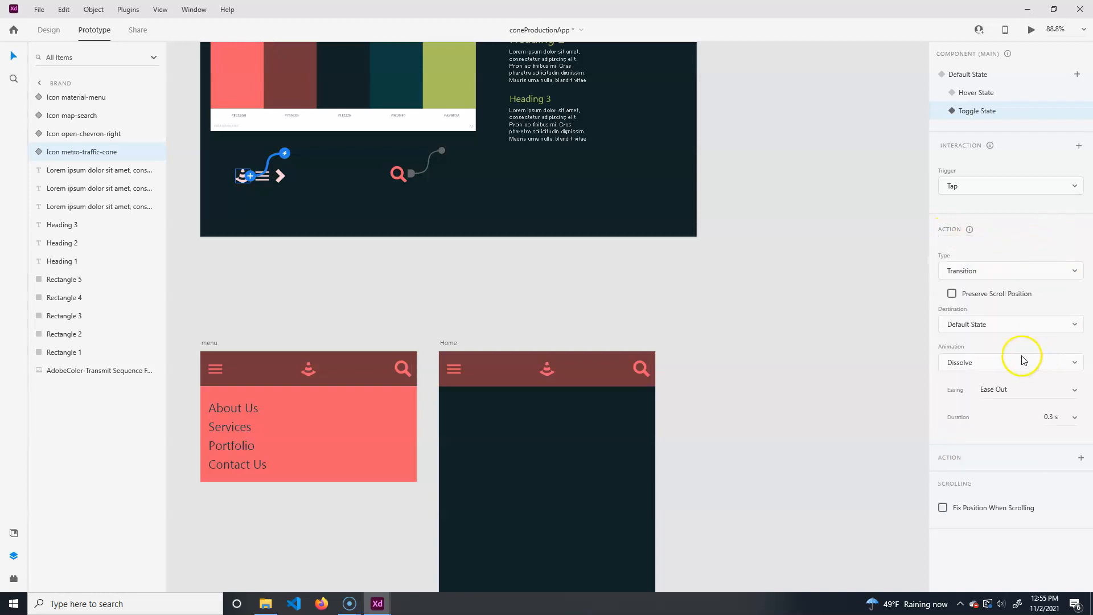
{"action": "left_click", "coordinate": [997, 323]}
{"action": "left_click", "coordinate": [999, 325]}
- Set the cone toggle state's tap action type to Previous Artboard and deselect the component
{"action": "left_click", "coordinate": [1002, 270]}
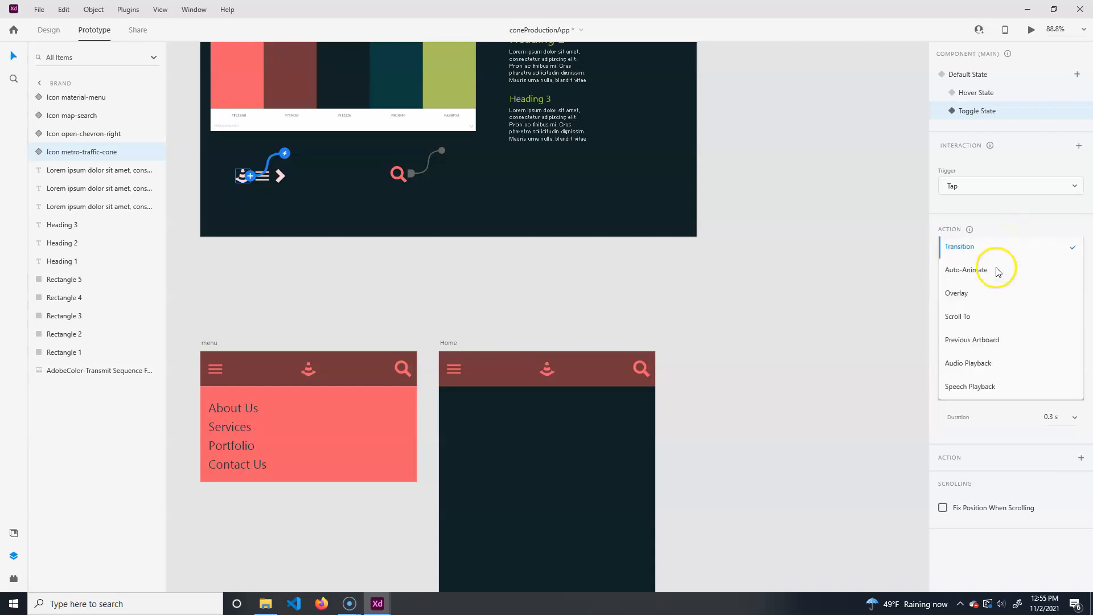
{"action": "left_click", "coordinate": [1002, 340]}
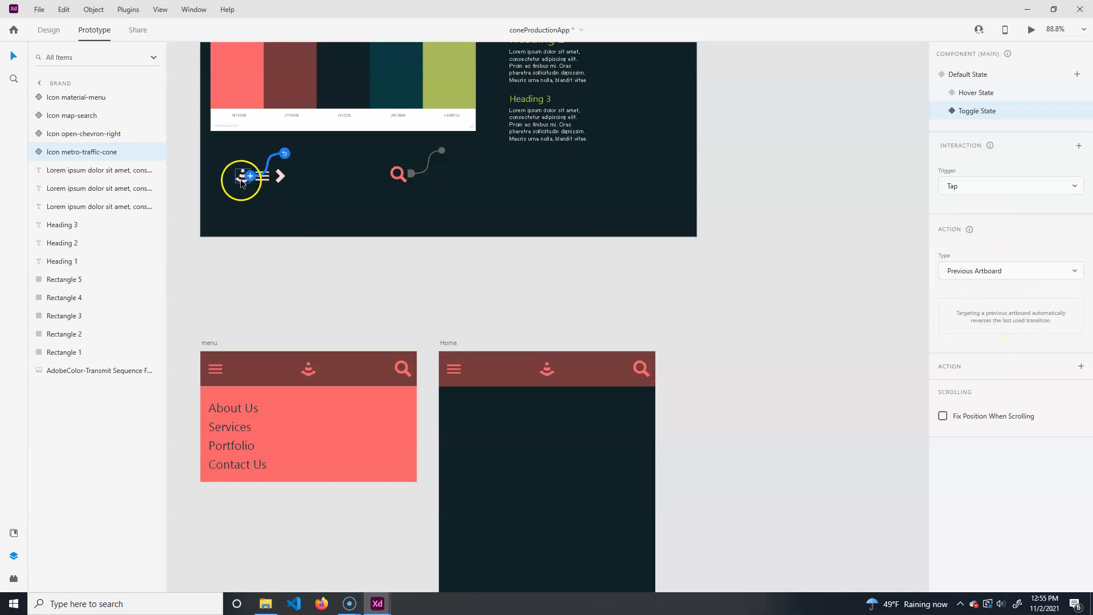
{"action": "left_click", "coordinate": [743, 331]}
{"action": "left_click", "coordinate": [287, 375]}
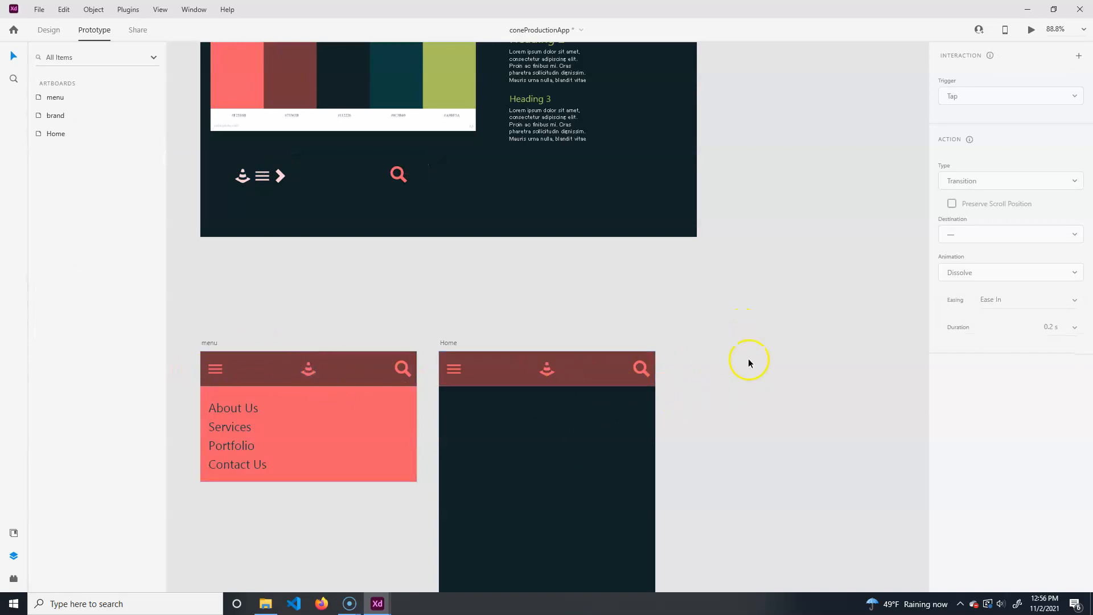
- Return to Design mode and duplicate the Home artboard
{"action": "scroll", "coordinate": [771, 380], "scroll_direction": "down", "scroll_amount": 2}
{"action": "scroll", "coordinate": [771, 380], "scroll_direction": "right", "scroll_amount": 2}
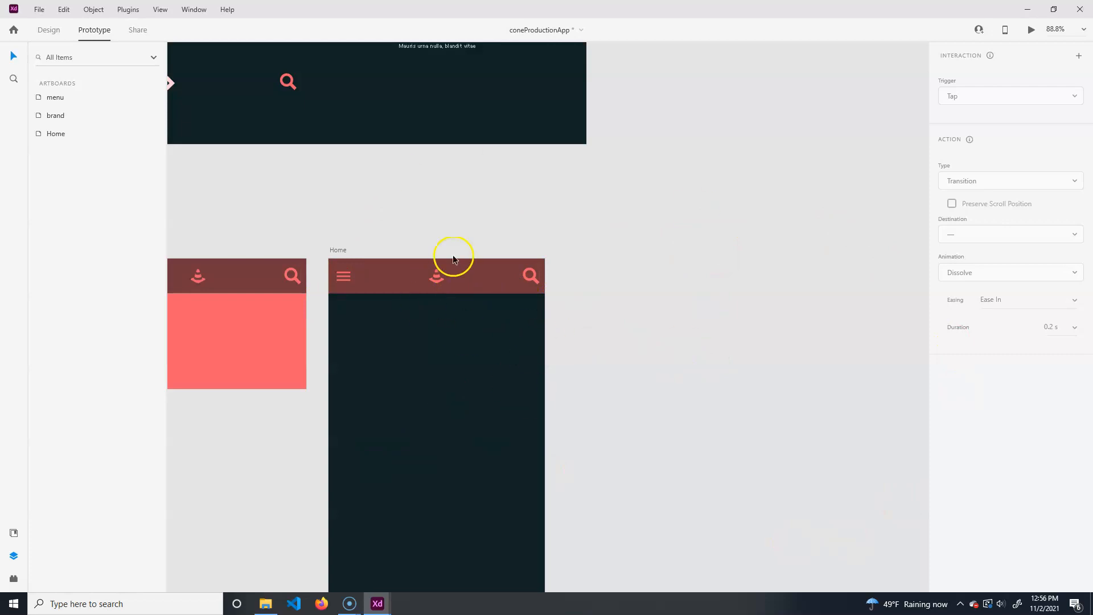
{"action": "left_click", "coordinate": [338, 249]}
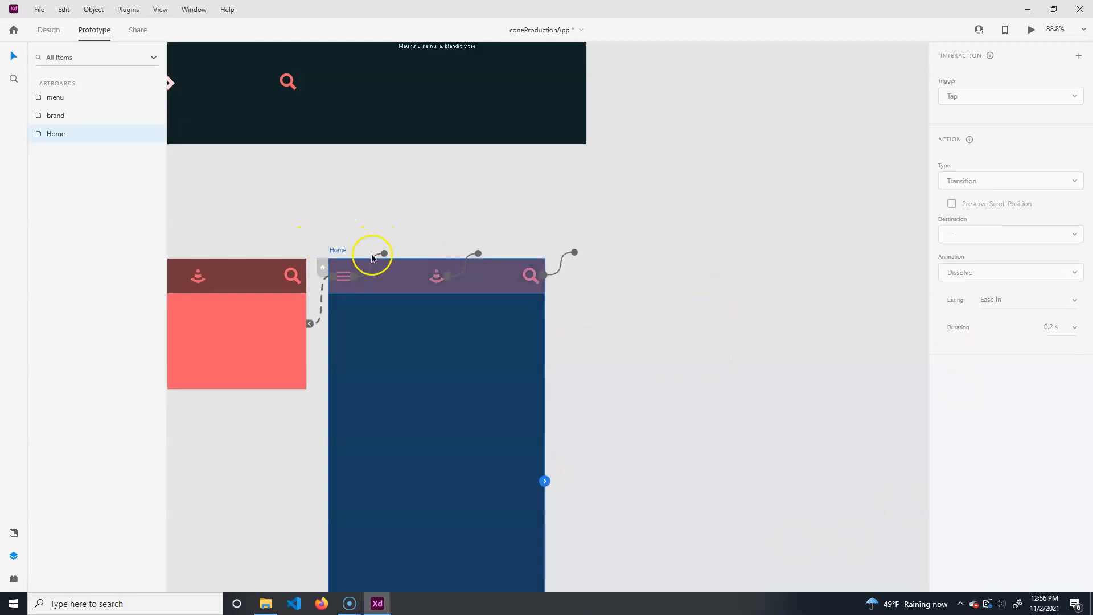
{"action": "left_click", "coordinate": [49, 30]}
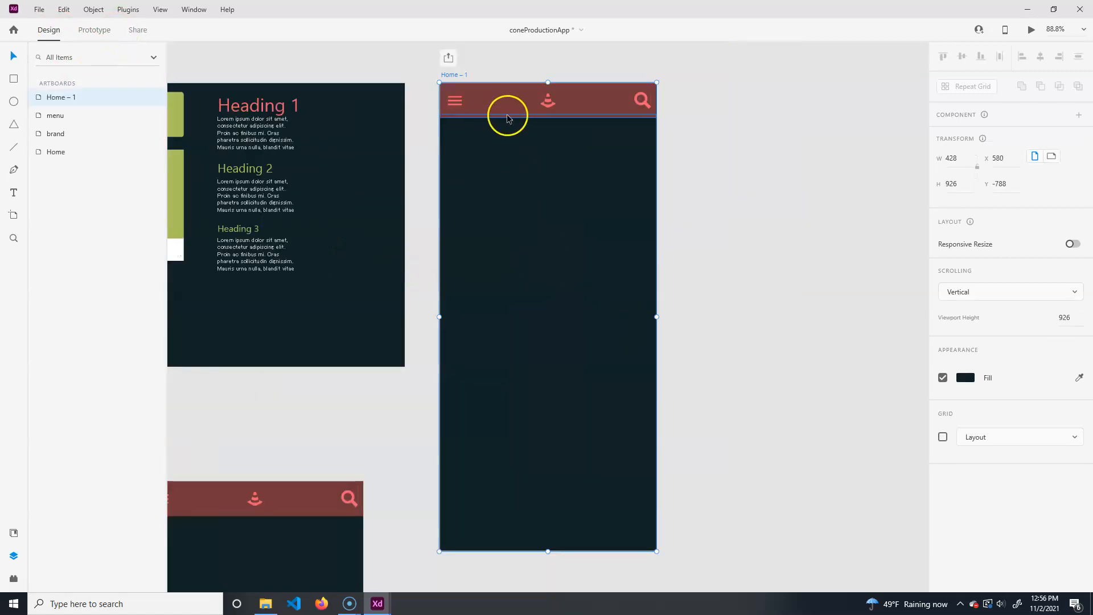
- Move the duplicated Home artboard beside the original Home artboard, aligned at X 472 and Y 0
{"action": "left_click_drag", "start_coordinate": [489, 91], "coordinate": [445, 471]}
{"action": "key", "text": "ctrl+z"}
{"action": "left_click", "coordinate": [462, 75]}
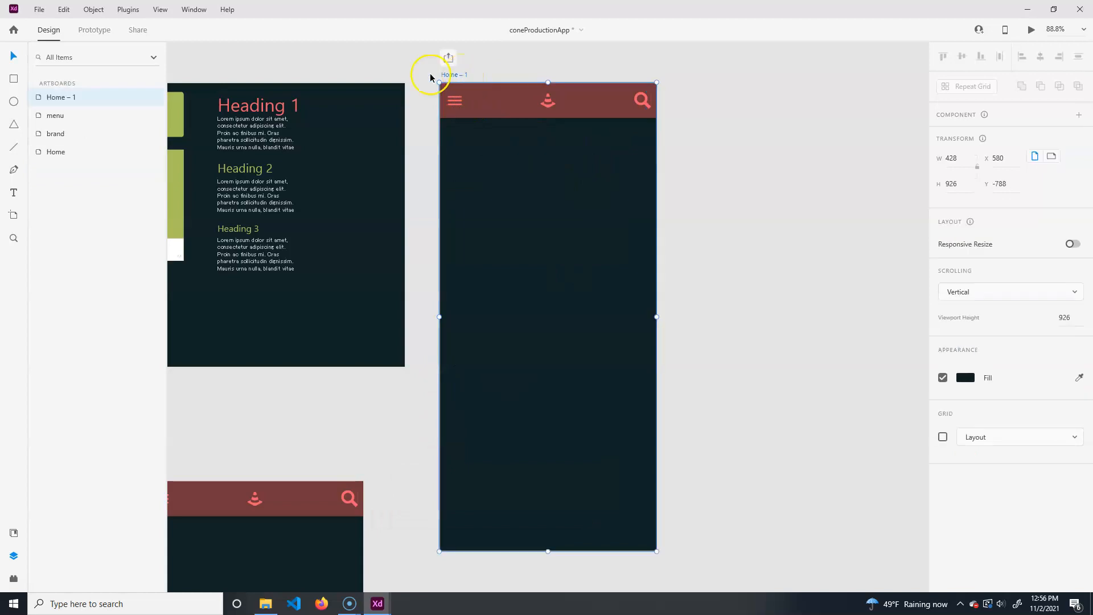
{"action": "left_click_drag", "start_coordinate": [461, 75], "coordinate": [412, 471]}
{"action": "left_click_drag", "start_coordinate": [735, 405], "coordinate": [934, 177]}
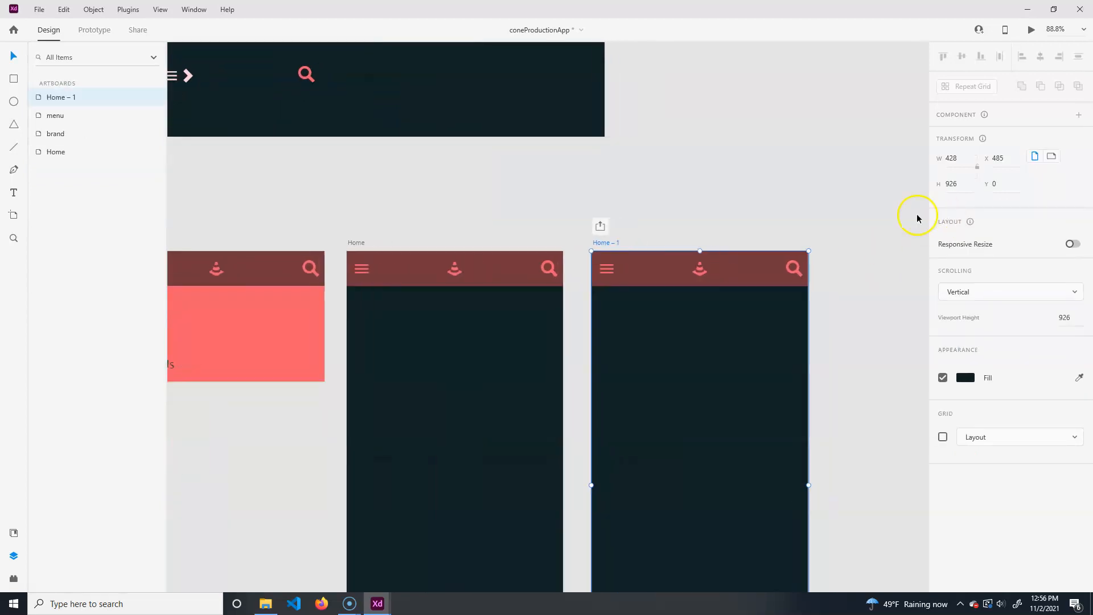
{"action": "left_click_drag", "start_coordinate": [610, 246], "coordinate": [600, 245]}
{"action": "left_click", "coordinate": [761, 189]}
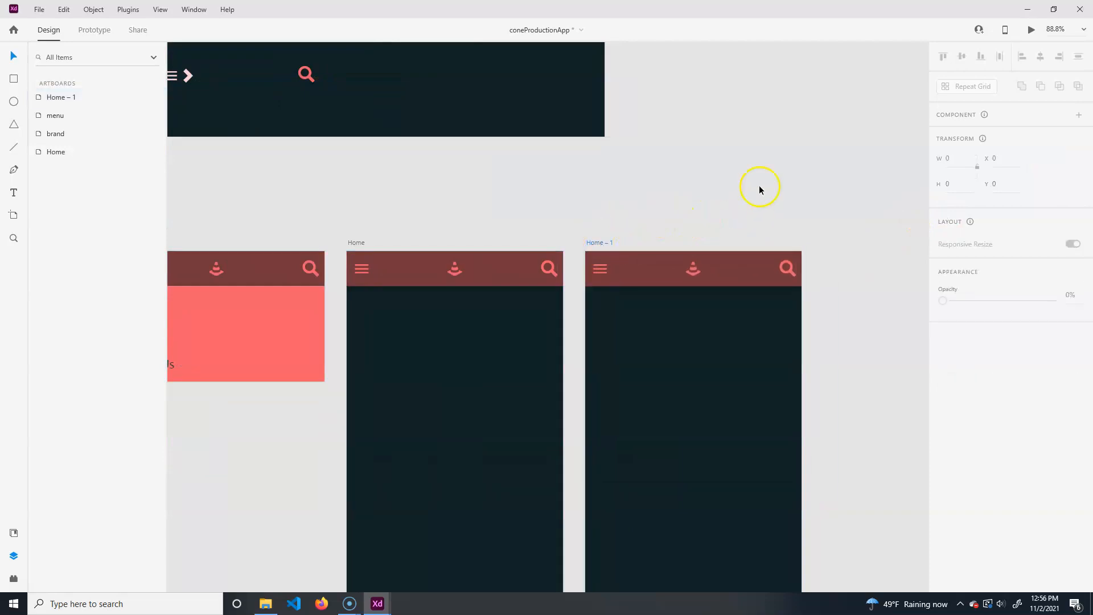
- Rename the duplicated Home artboard as AboutUs, matching the first item in the menu
{"action": "left_click", "coordinate": [607, 246]}
{"action": "scroll", "coordinate": [586, 222], "scroll_direction": "left", "scroll_amount": 4}
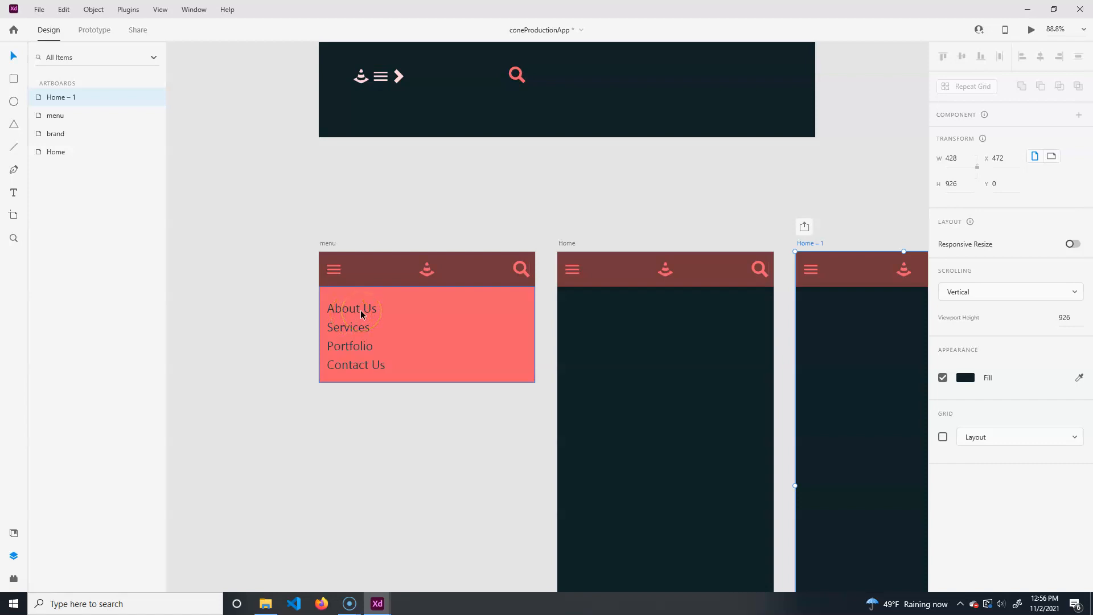
{"action": "left_click_drag", "start_coordinate": [927, 196], "coordinate": [724, 147]}
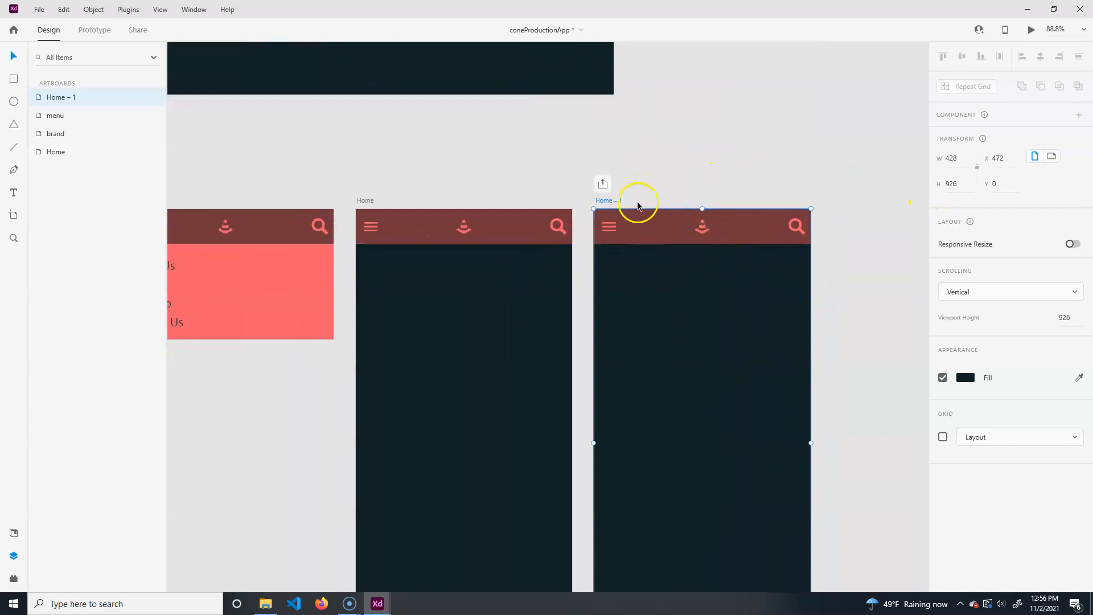
{"action": "double_click", "coordinate": [615, 200]}
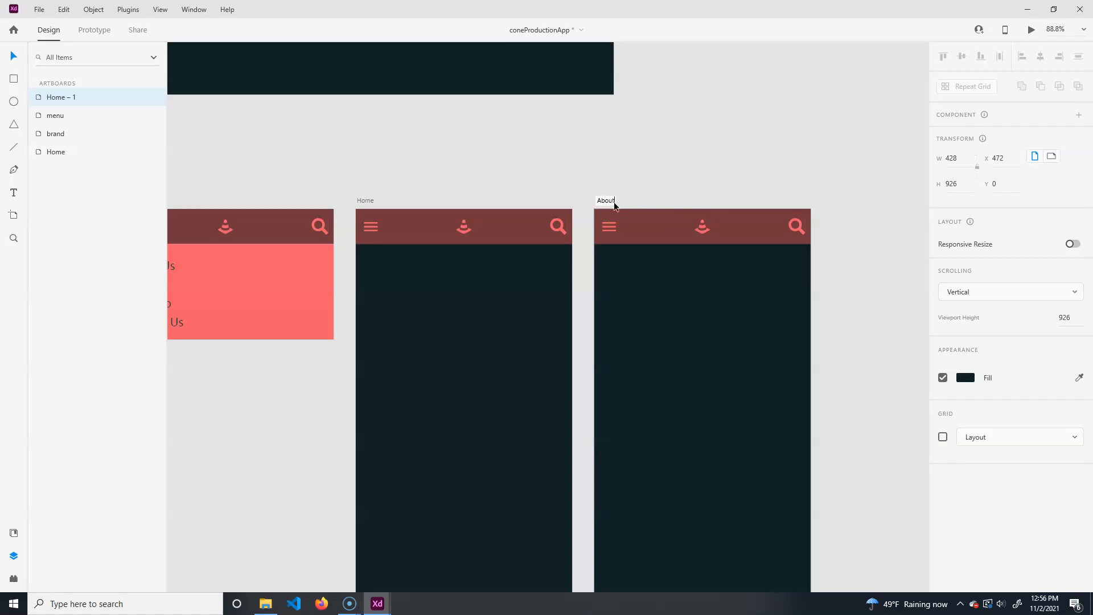
{"action": "key", "text": "Return"}
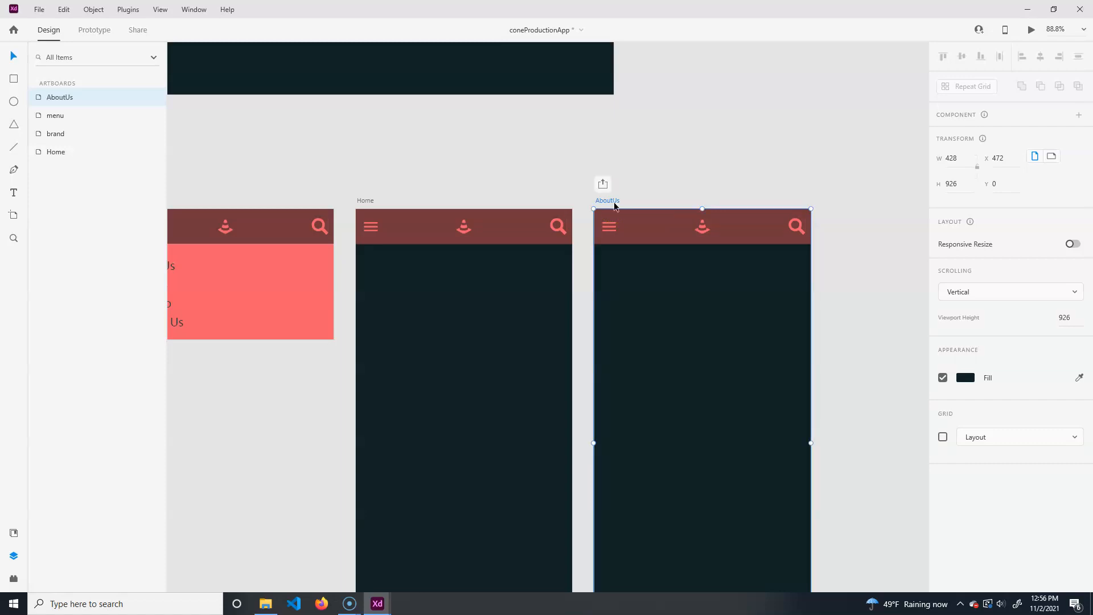
{"action": "left_click", "coordinate": [872, 370]}
- Lengthen the AboutUs artboard downward, well past the lower edge of the Home artboard, for vertical scrolling
{"action": "scroll", "coordinate": [859, 395], "scroll_direction": "down", "scroll_amount": 5}
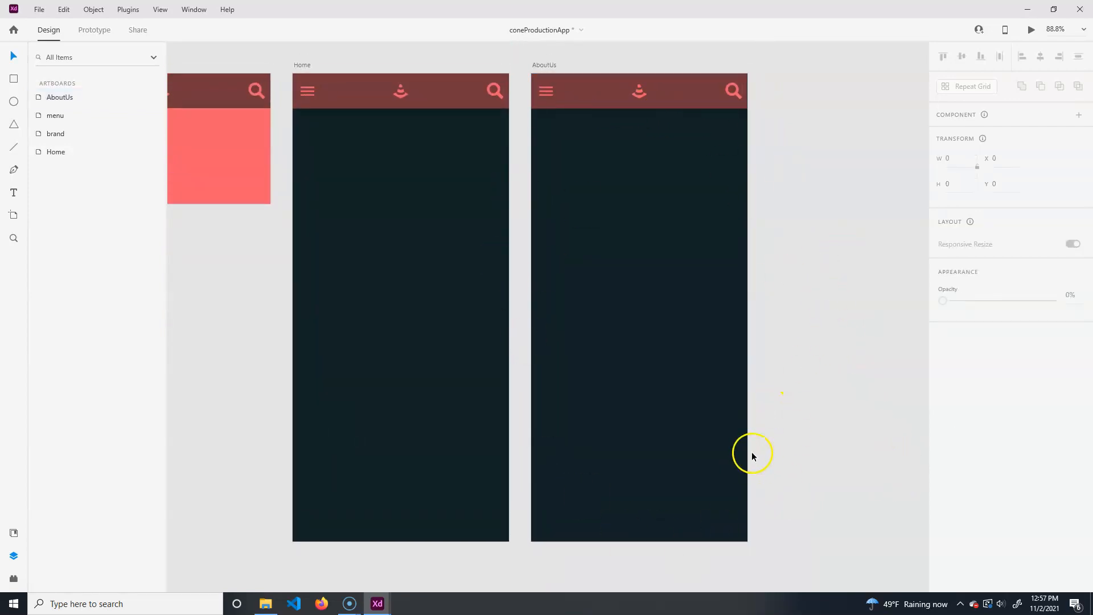
{"action": "left_click", "coordinate": [548, 67]}
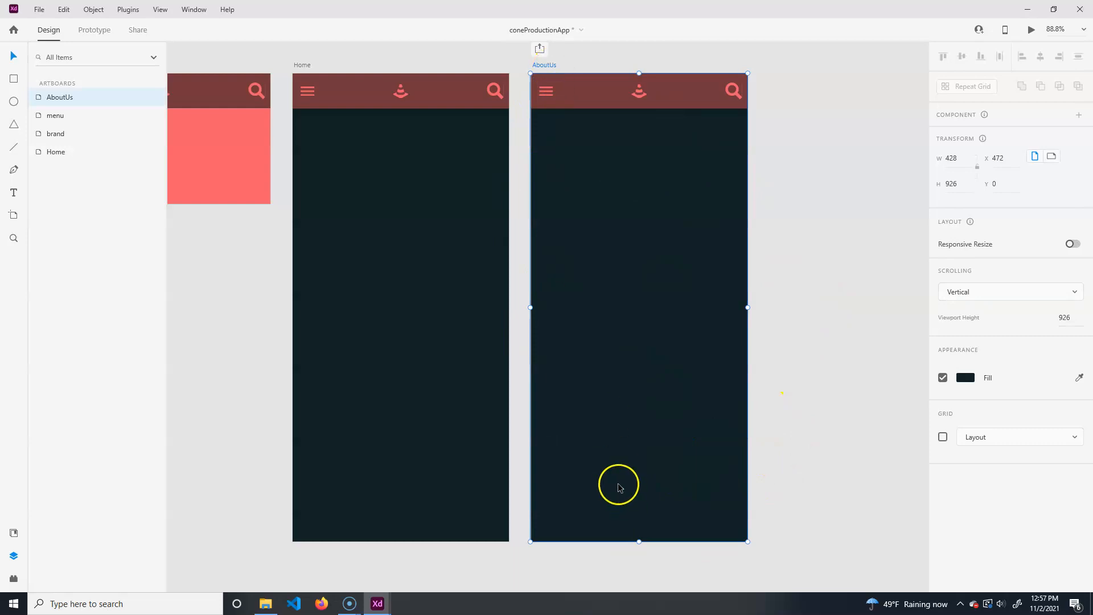
{"action": "scroll", "coordinate": [775, 441], "scroll_direction": "down", "scroll_amount": 3}
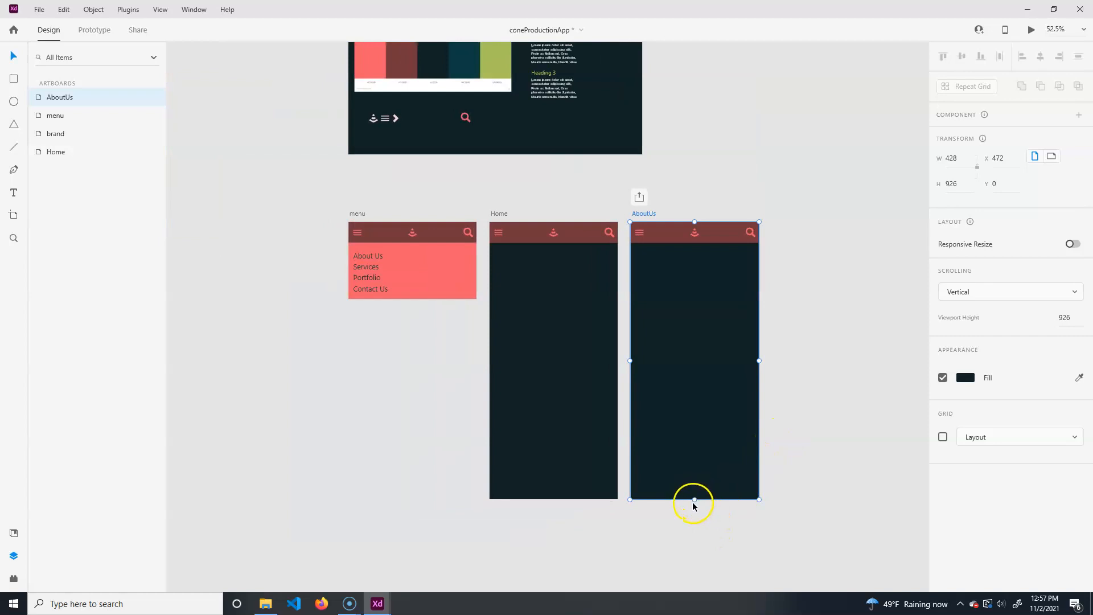
{"action": "left_click_drag", "start_coordinate": [695, 499], "coordinate": [713, 593]}
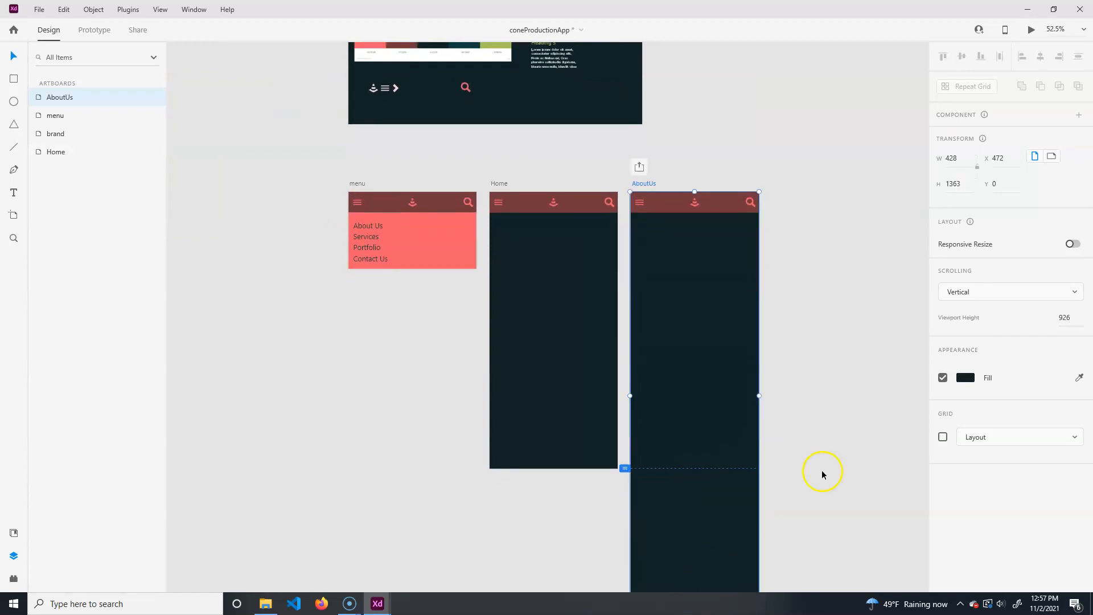
{"action": "left_click_drag", "start_coordinate": [822, 471], "coordinate": [803, 387]}
{"action": "left_click", "coordinate": [680, 481]}
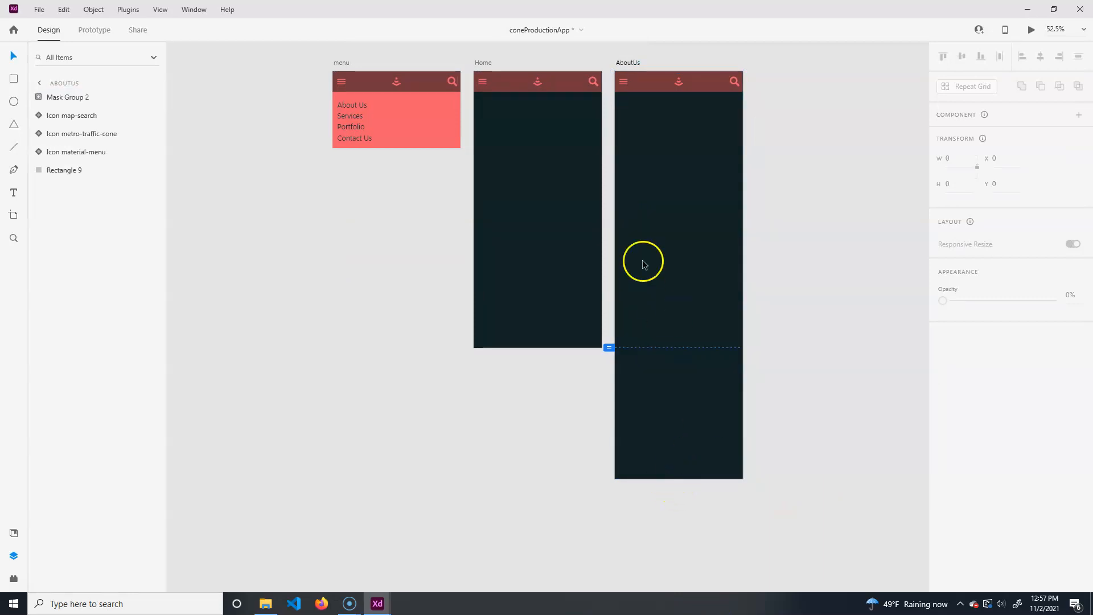
{"action": "left_click", "coordinate": [637, 67]}
{"action": "left_click", "coordinate": [637, 67]}
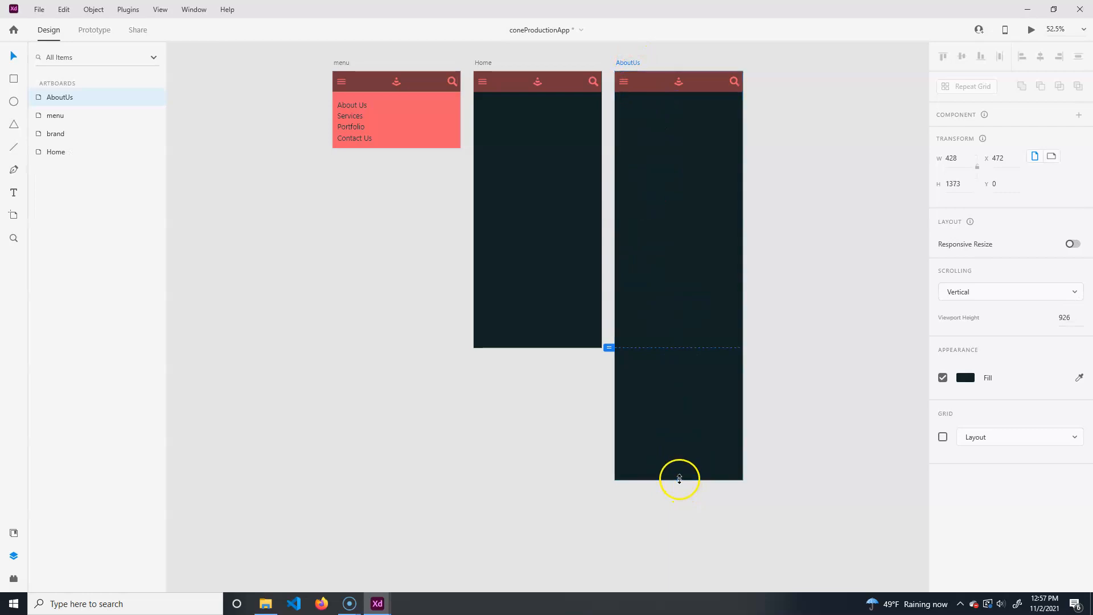
{"action": "left_click_drag", "start_coordinate": [681, 480], "coordinate": [681, 557]}
{"action": "left_click", "coordinate": [816, 376]}
- Add the text "About Us" near the top of the AboutUs artboard and apply the H2 character style
{"action": "scroll", "coordinate": [789, 214], "scroll_direction": "up", "scroll_amount": 1}
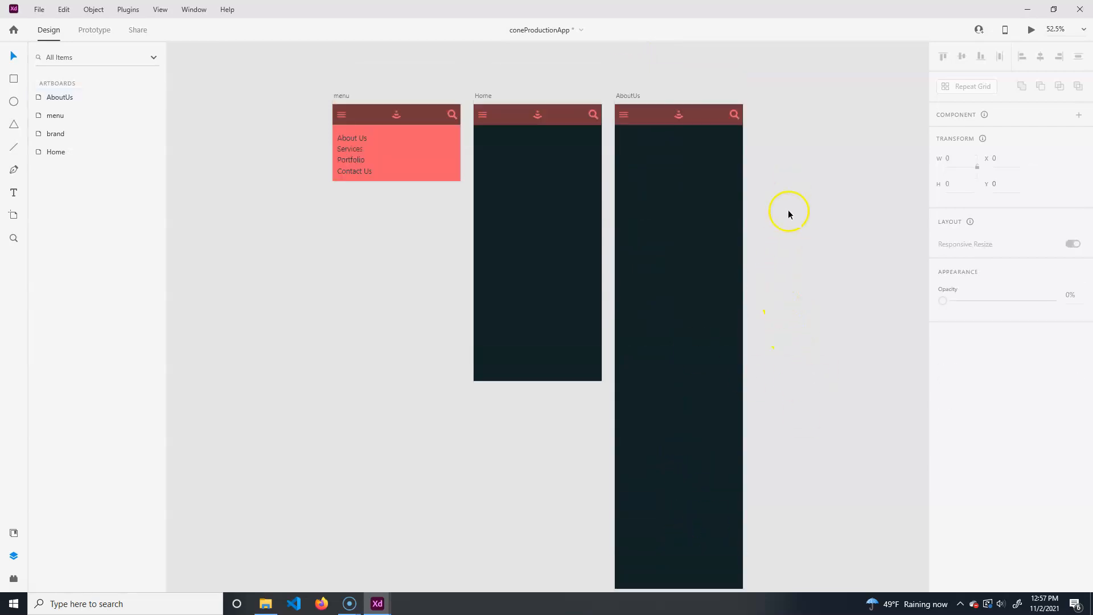
{"action": "scroll", "coordinate": [765, 191], "scroll_direction": "up", "scroll_amount": 4}
{"action": "left_click_drag", "start_coordinate": [808, 145], "coordinate": [897, 311]}
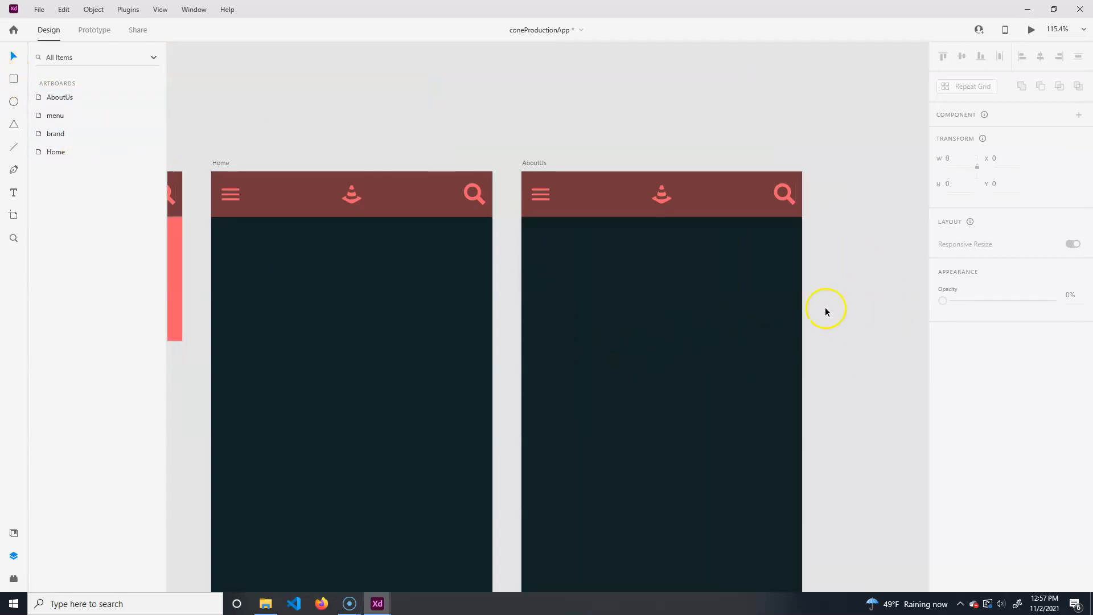
{"action": "left_click_drag", "start_coordinate": [864, 423], "coordinate": [861, 349]}
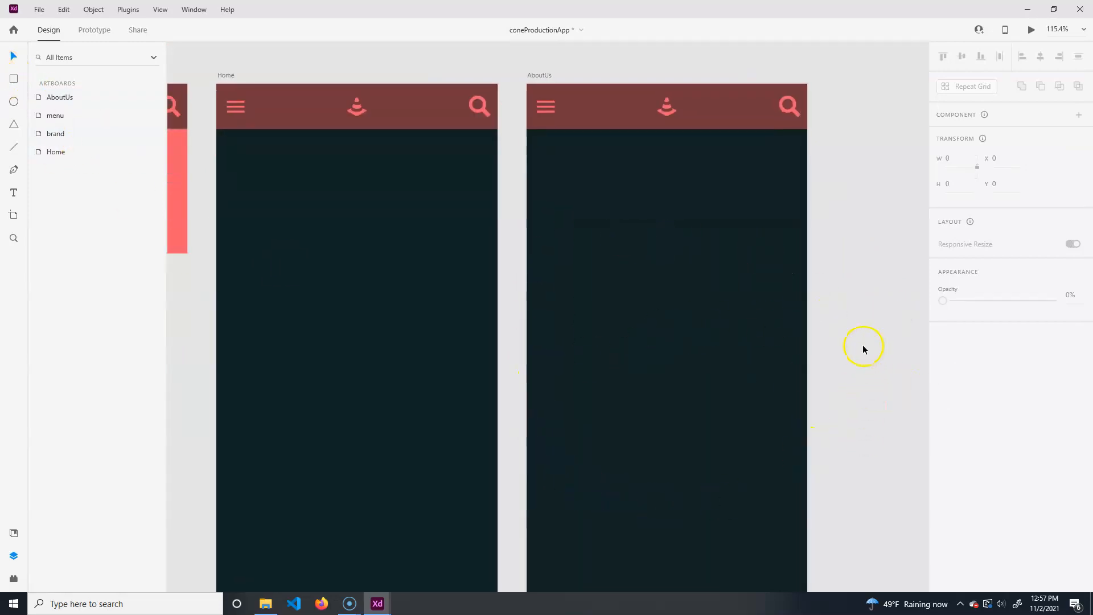
{"action": "left_click", "coordinate": [15, 193]}
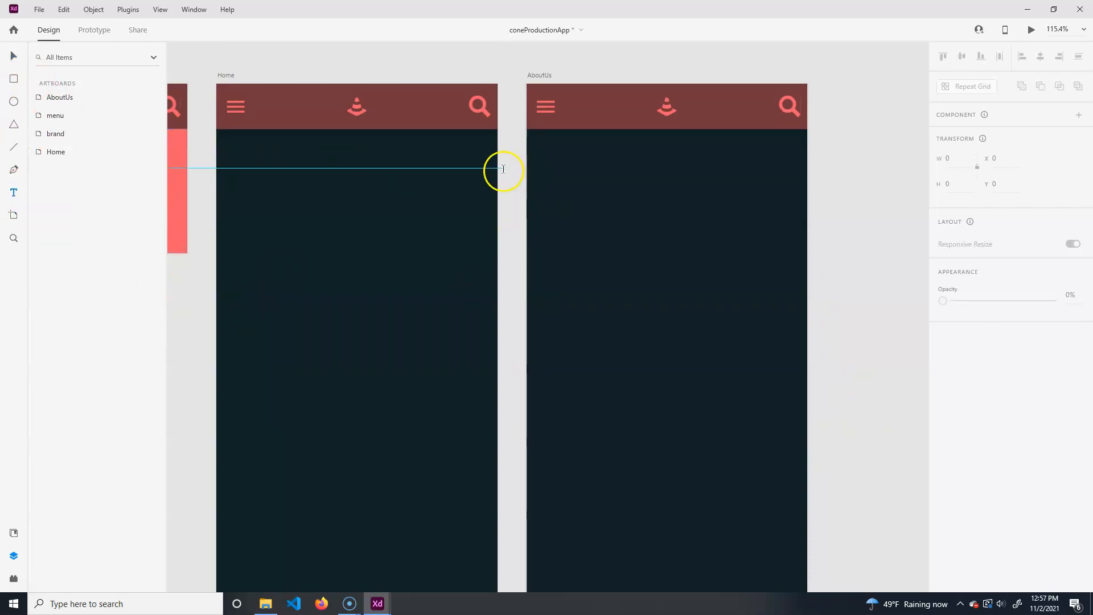
{"action": "left_click", "coordinate": [565, 187]}
{"action": "type", "text": "About Us"}
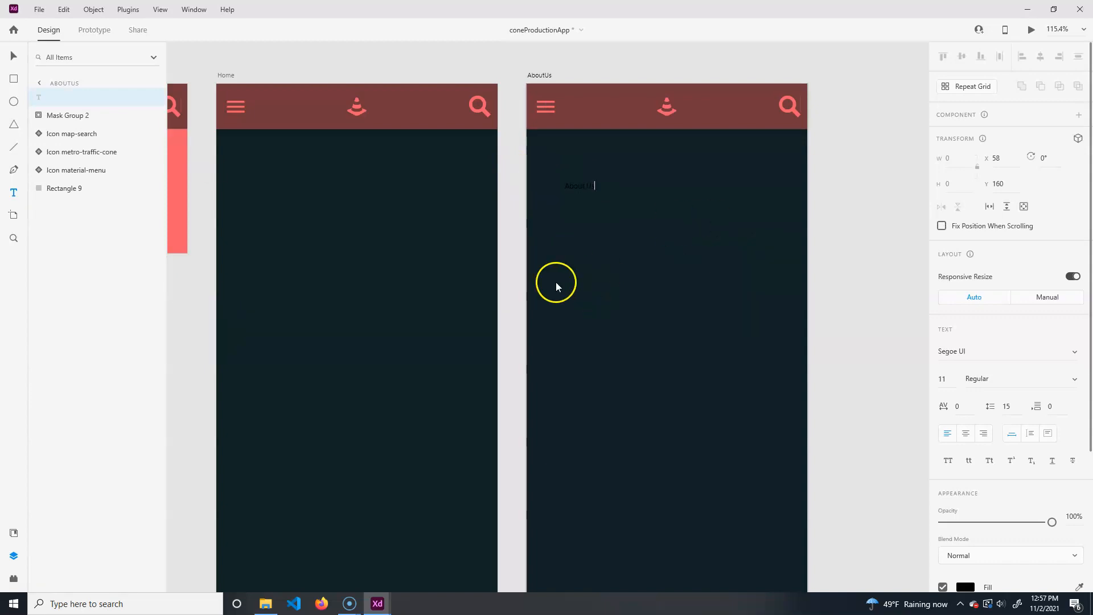
{"action": "left_click", "coordinate": [14, 532]}
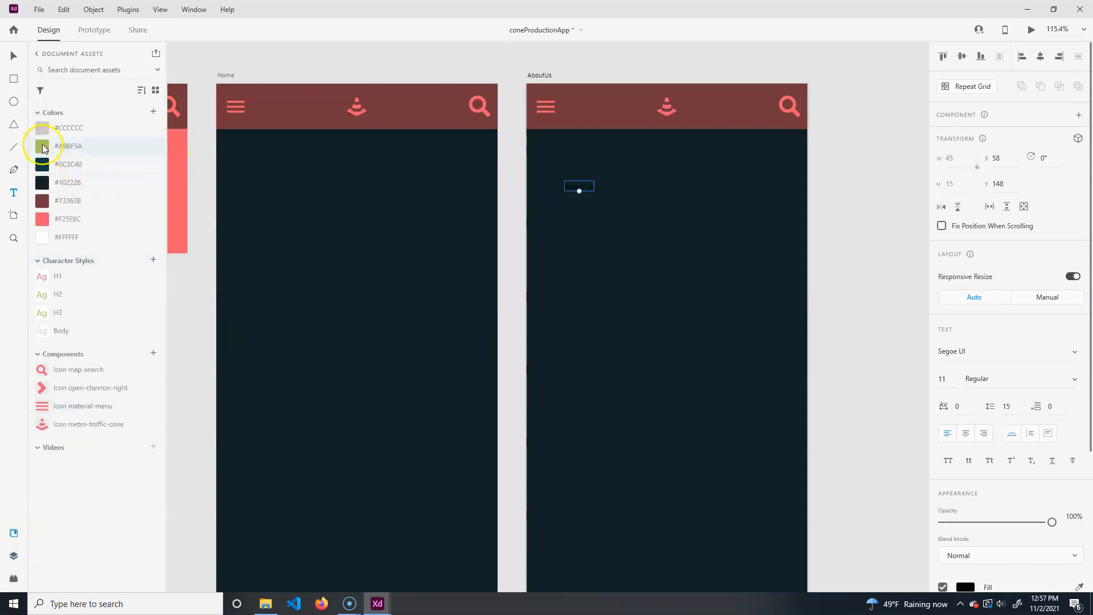
{"action": "left_click", "coordinate": [57, 294]}
{"action": "left_click", "coordinate": [14, 55]}
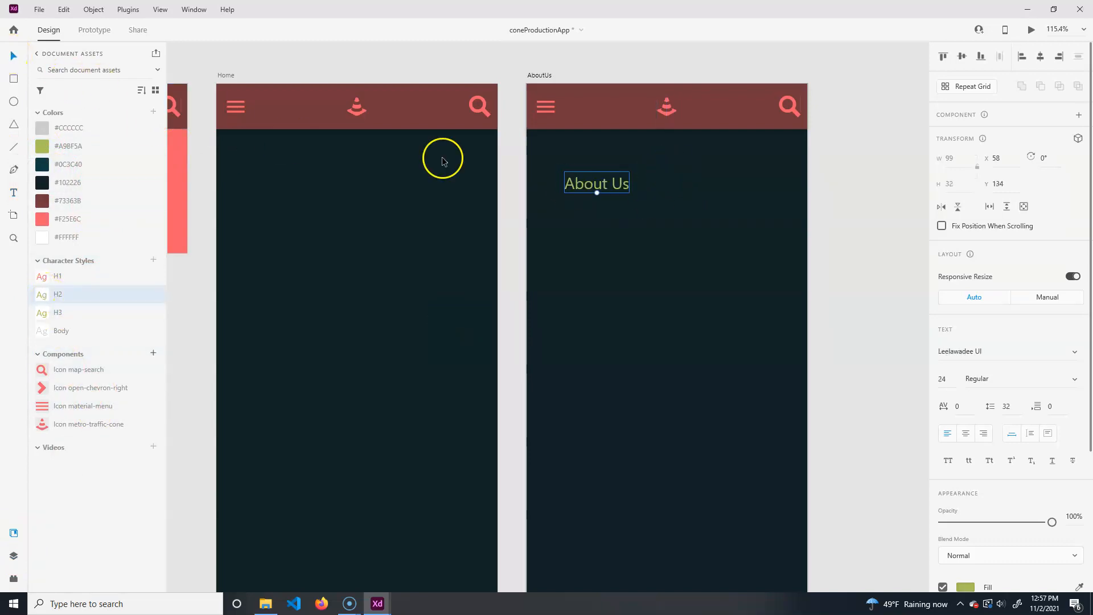
- Move the About Us heading just below the header, at about X 150 and Y 101, and deselect it
{"action": "left_click_drag", "start_coordinate": [586, 185], "coordinate": [643, 166]}
{"action": "left_click_drag", "start_coordinate": [644, 166], "coordinate": [643, 166]}
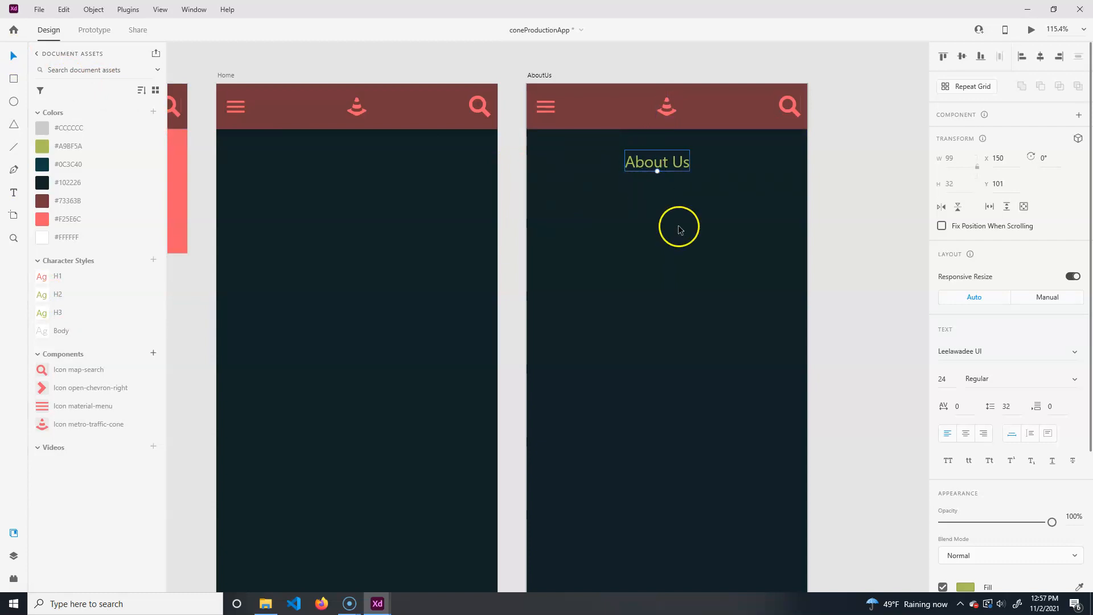
{"action": "left_click", "coordinate": [837, 234]}
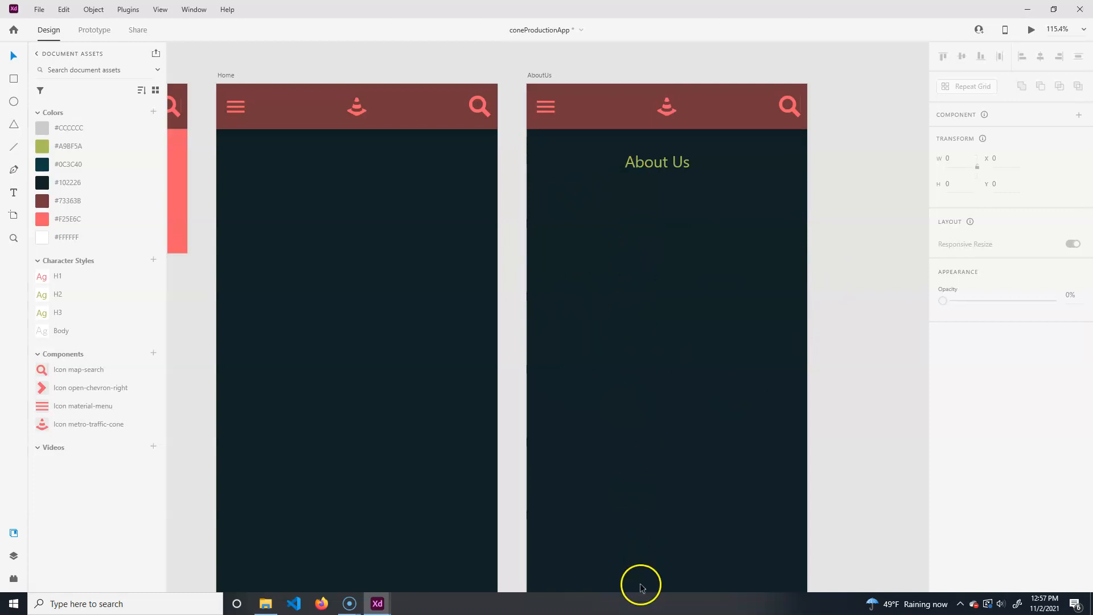
{"action": "scroll", "coordinate": [803, 467], "scroll_direction": "down", "scroll_amount": 5}
{"action": "scroll", "coordinate": [811, 465], "scroll_direction": "up", "scroll_amount": 6}
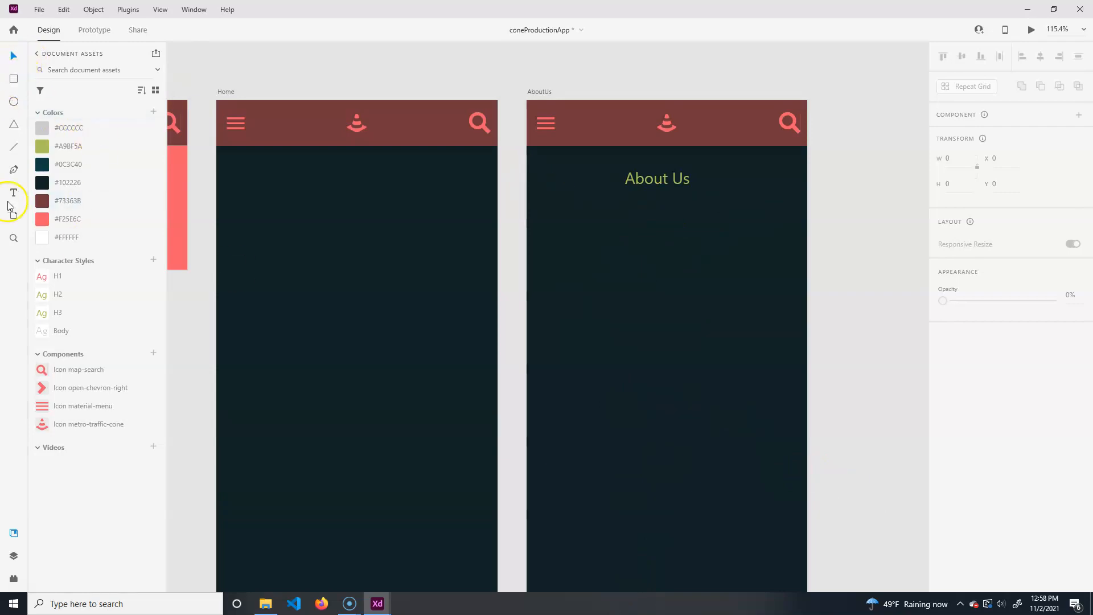
- Draw a circle about 133 wide below the About Us heading, place it at about X 30, Y 169, and fill it with #CCCCCC
{"action": "left_click", "coordinate": [14, 101]}
{"action": "left_click_drag", "start_coordinate": [542, 288], "coordinate": [669, 200]}
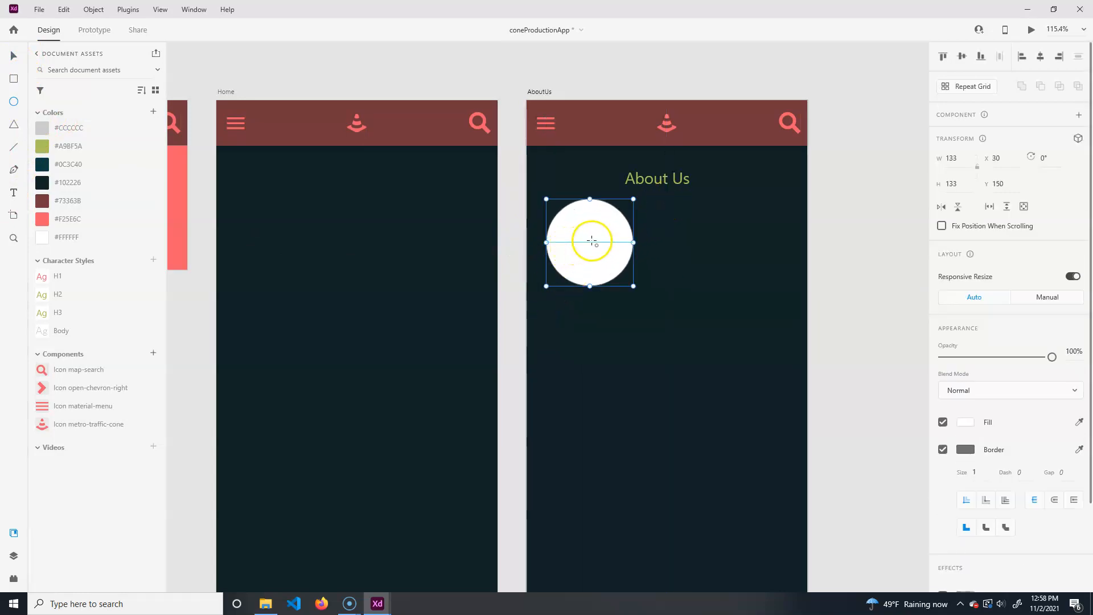
{"action": "left_click_drag", "start_coordinate": [582, 251], "coordinate": [597, 263]}
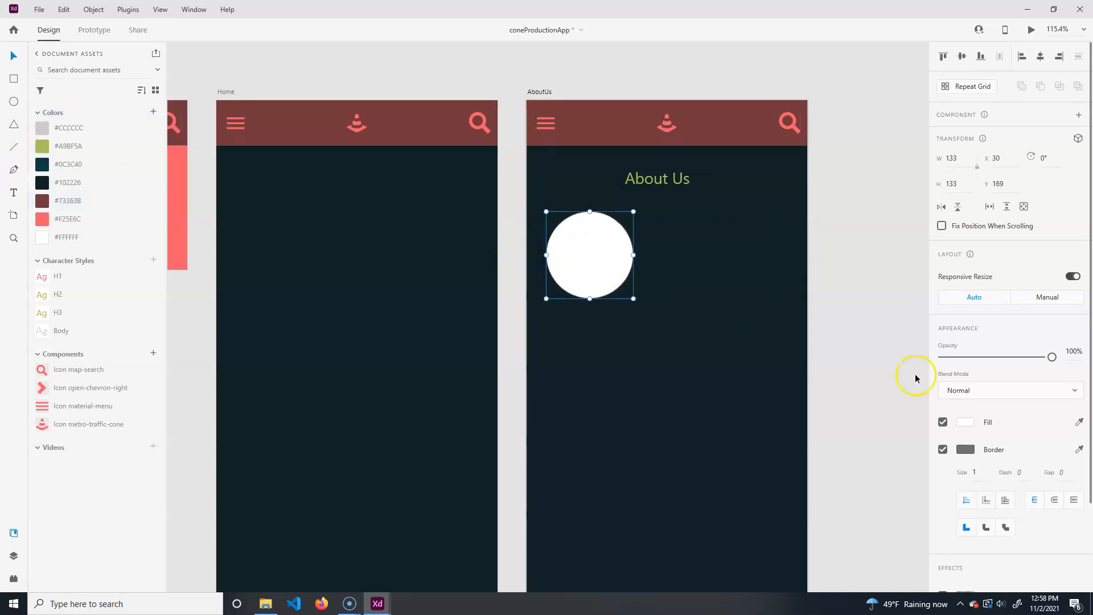
{"action": "left_click", "coordinate": [46, 128]}
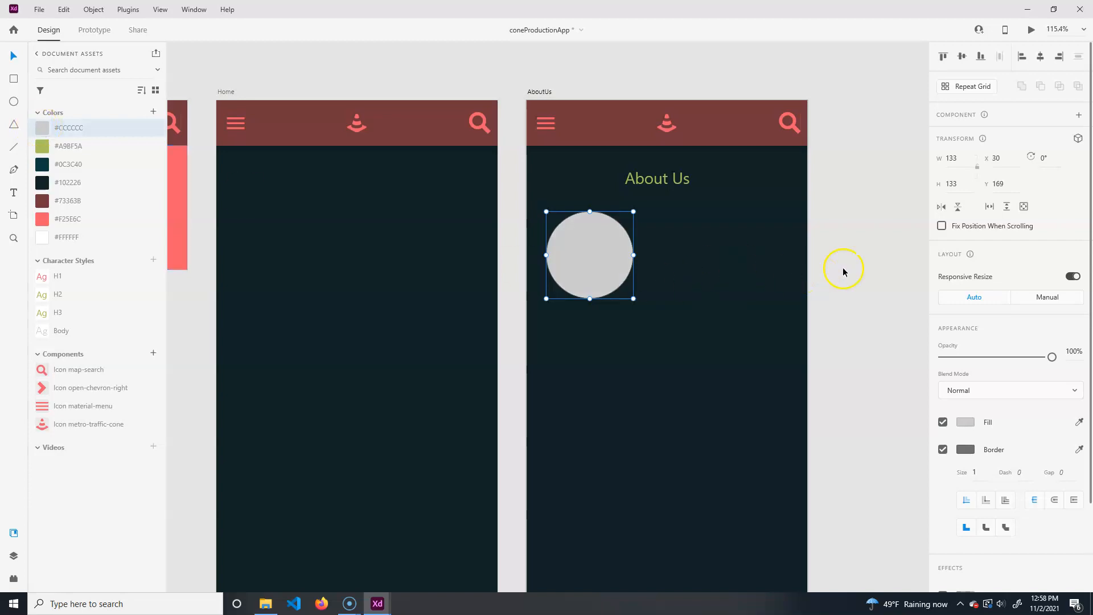
{"action": "left_click", "coordinate": [685, 231]}
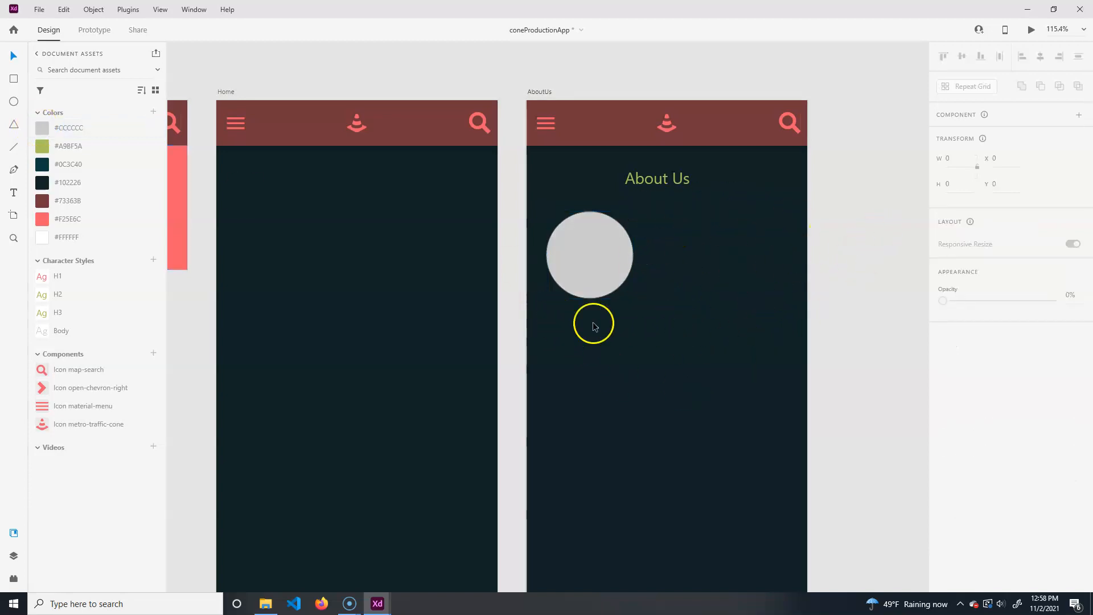
- Draw a text area of about 153 by 128 beside the circle, and search the plugin catalogue for "lorem ipsum" to install the Lorem Ipsum plugin
{"action": "left_click", "coordinate": [14, 192]}
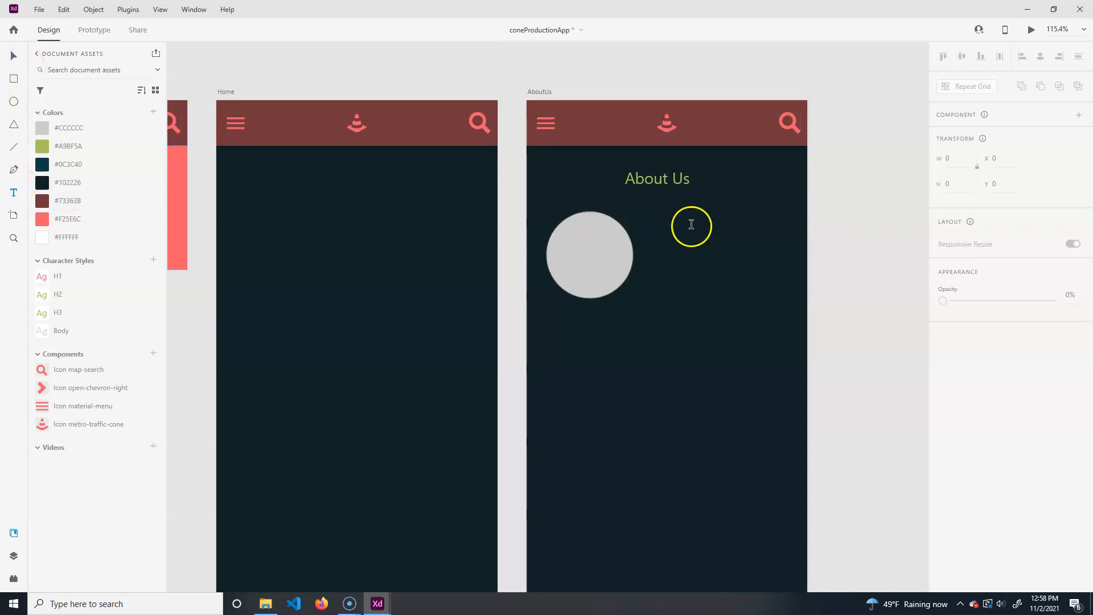
{"action": "left_click_drag", "start_coordinate": [712, 255], "coordinate": [751, 297]}
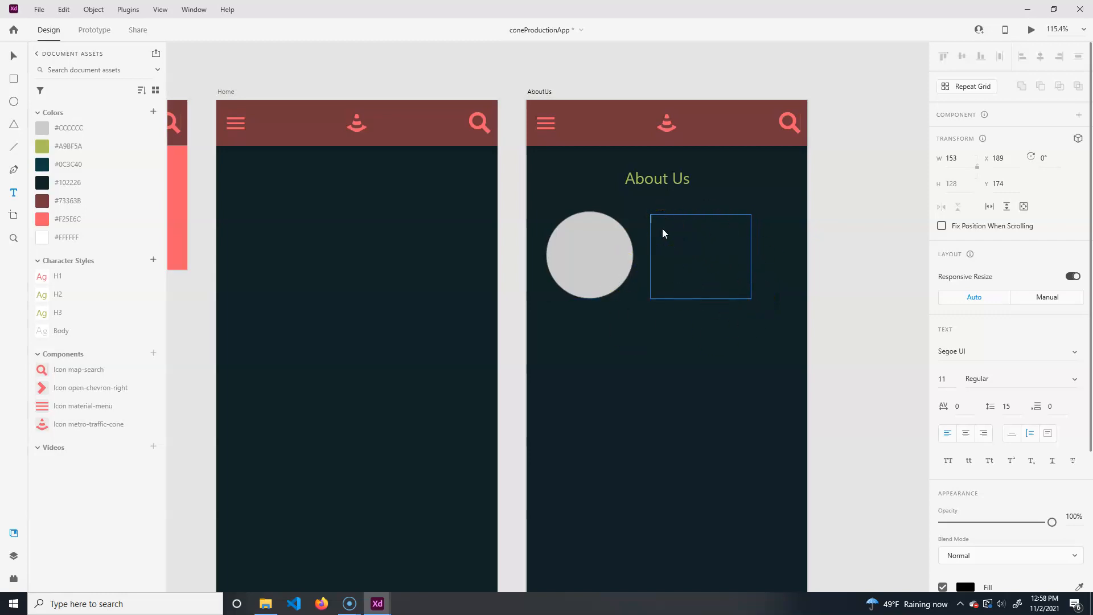
{"action": "left_click", "coordinate": [14, 578]}
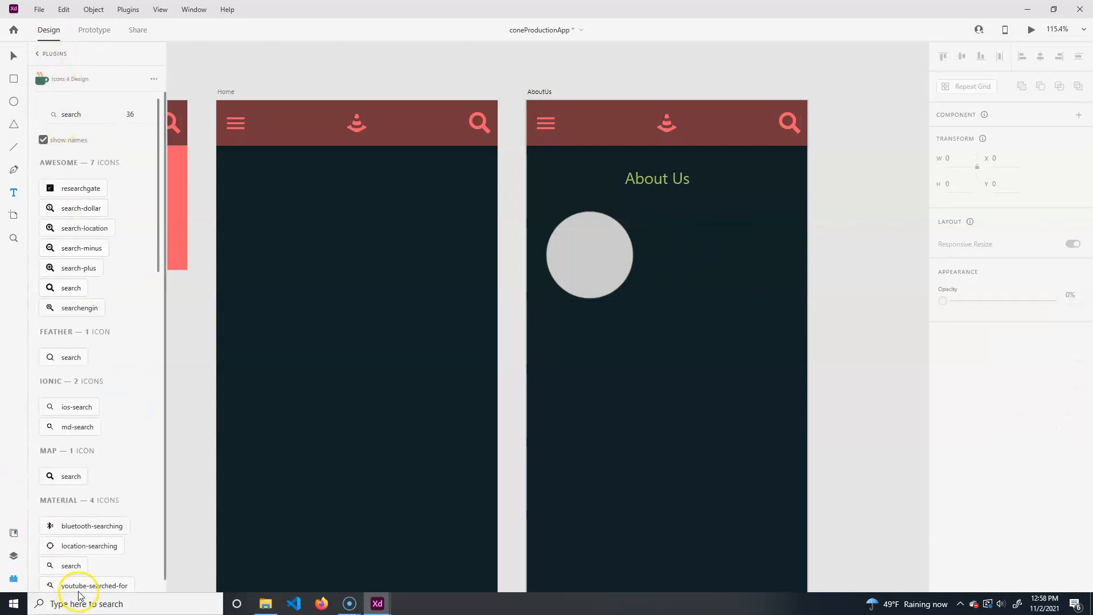
{"action": "left_click", "coordinate": [64, 54]}
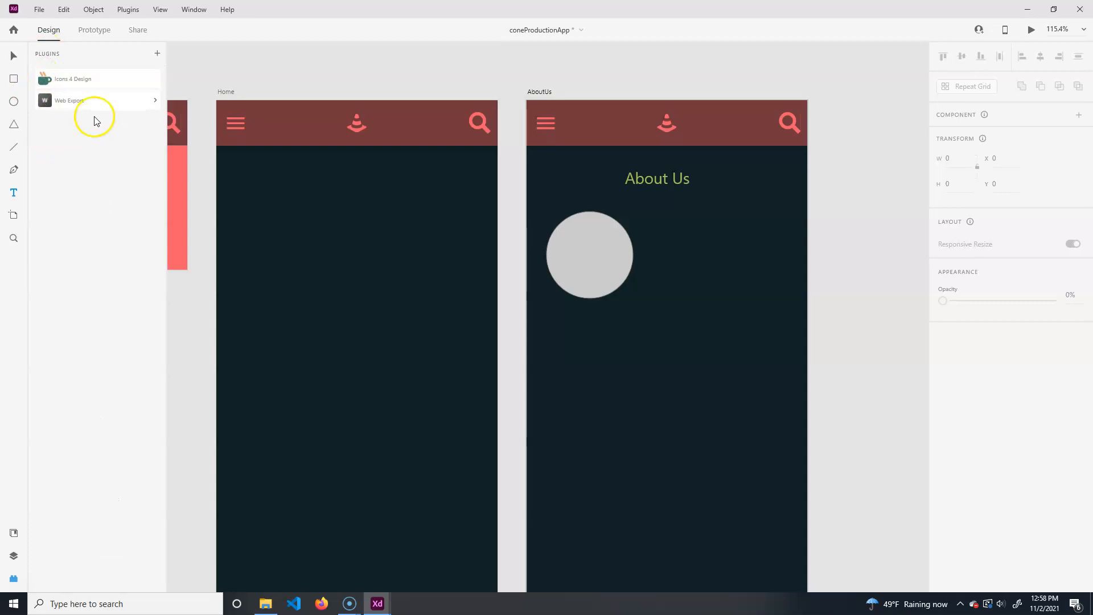
{"action": "left_click", "coordinate": [157, 53]}
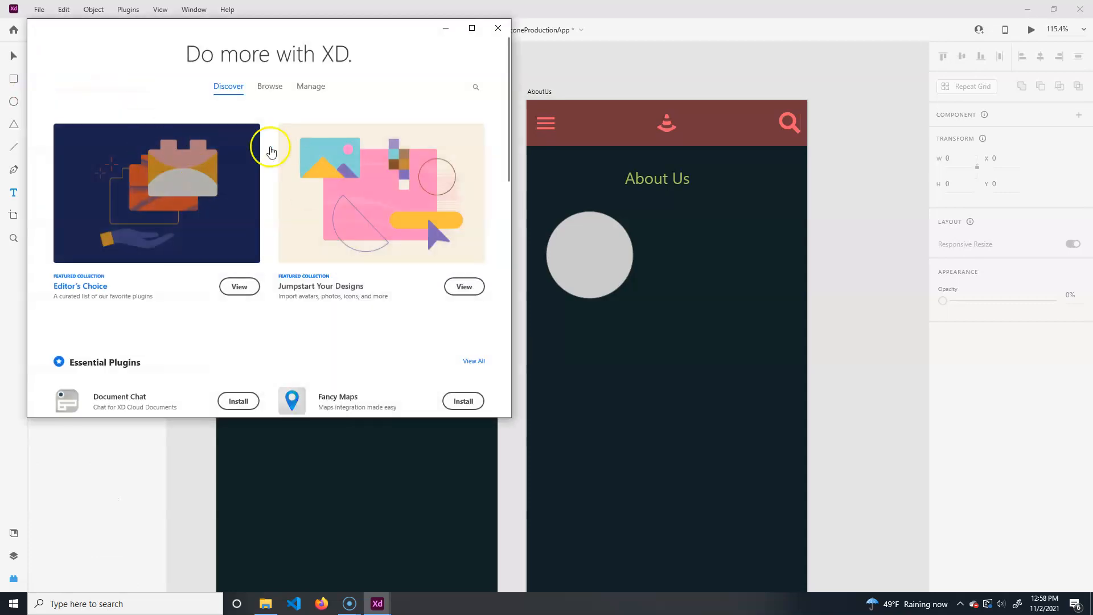
{"action": "left_click", "coordinate": [476, 89]}
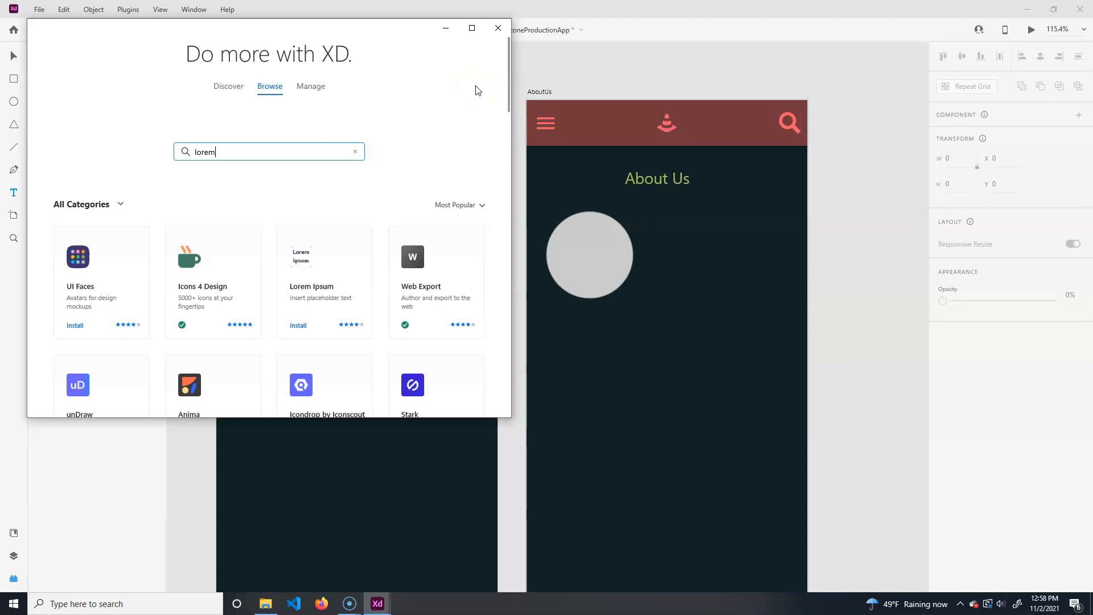
{"action": "type", "text": "lorem ipsum"}
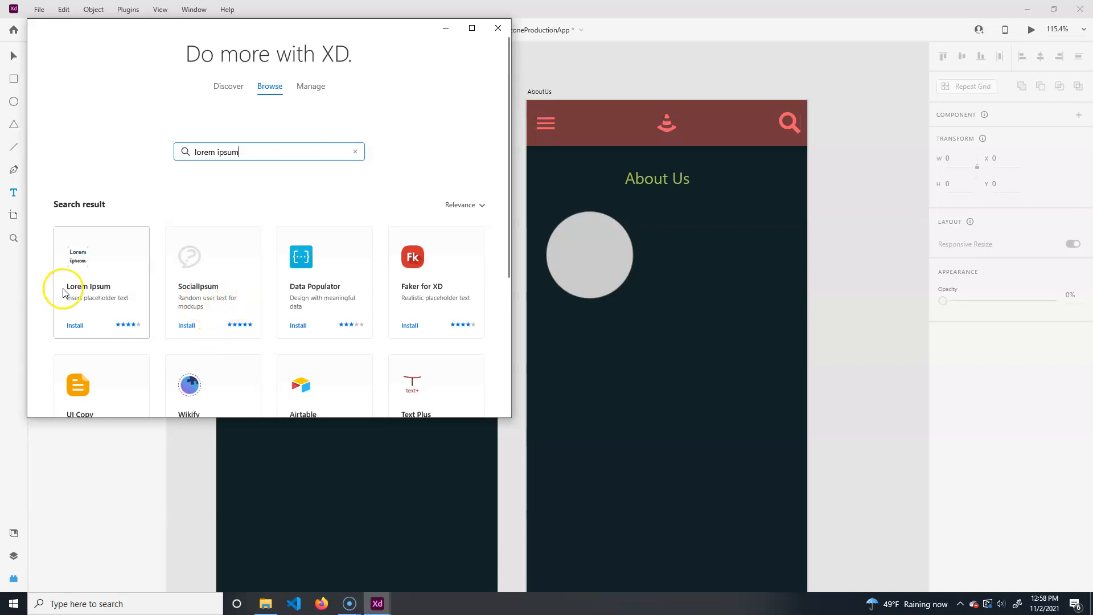
{"action": "left_click", "coordinate": [79, 326]}
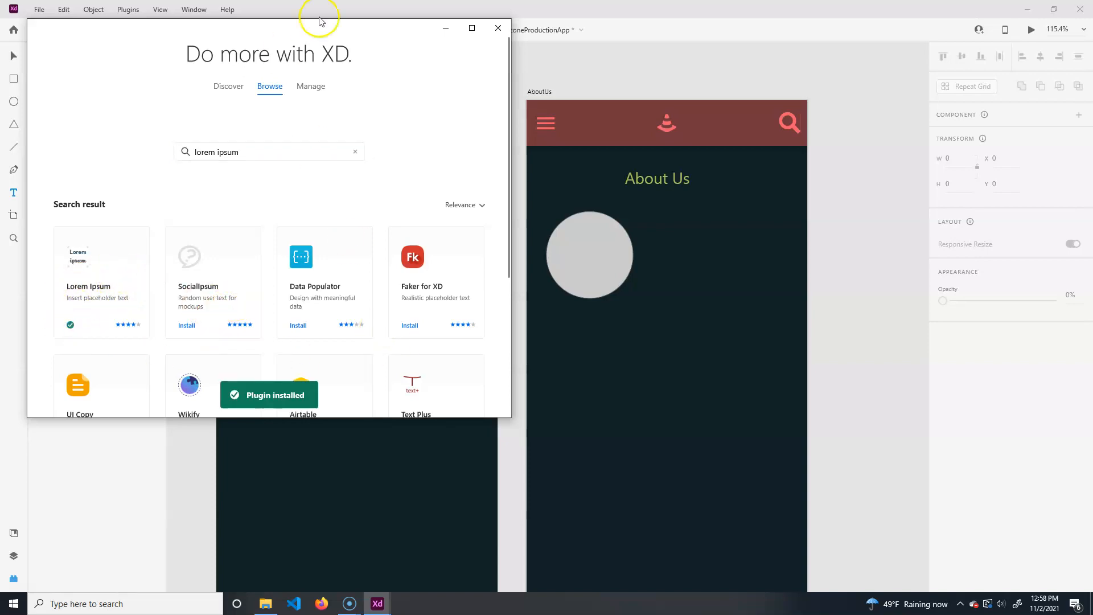
{"action": "left_click", "coordinate": [498, 27]}
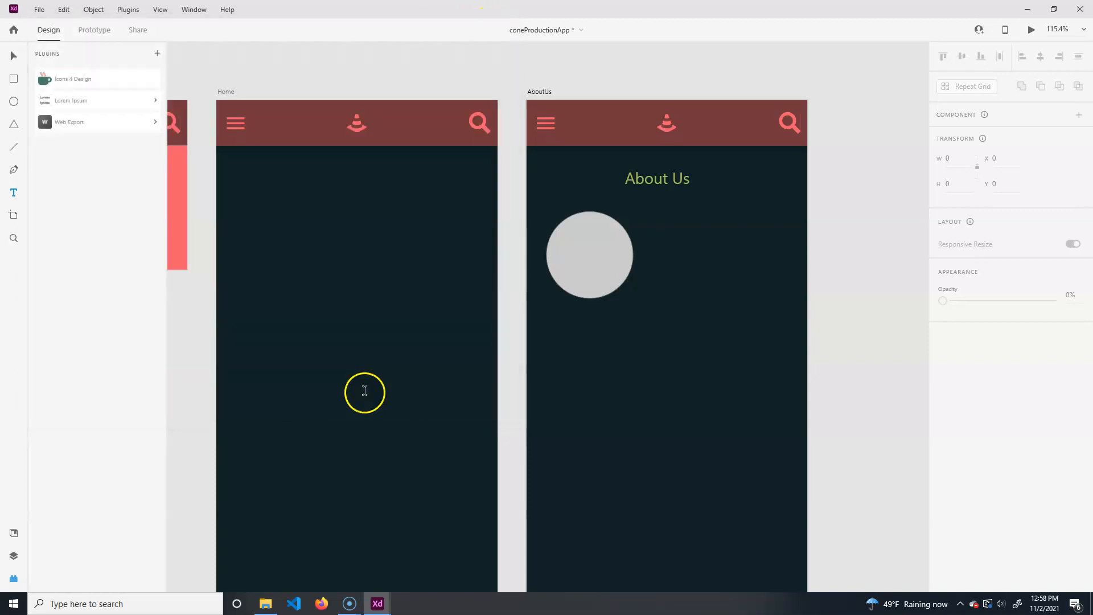
- Show the Lorem Ipsum plugin's commands and draw a text area of about 204 by 133 beside the circle, level with its upper edge
{"action": "left_click", "coordinate": [94, 106]}
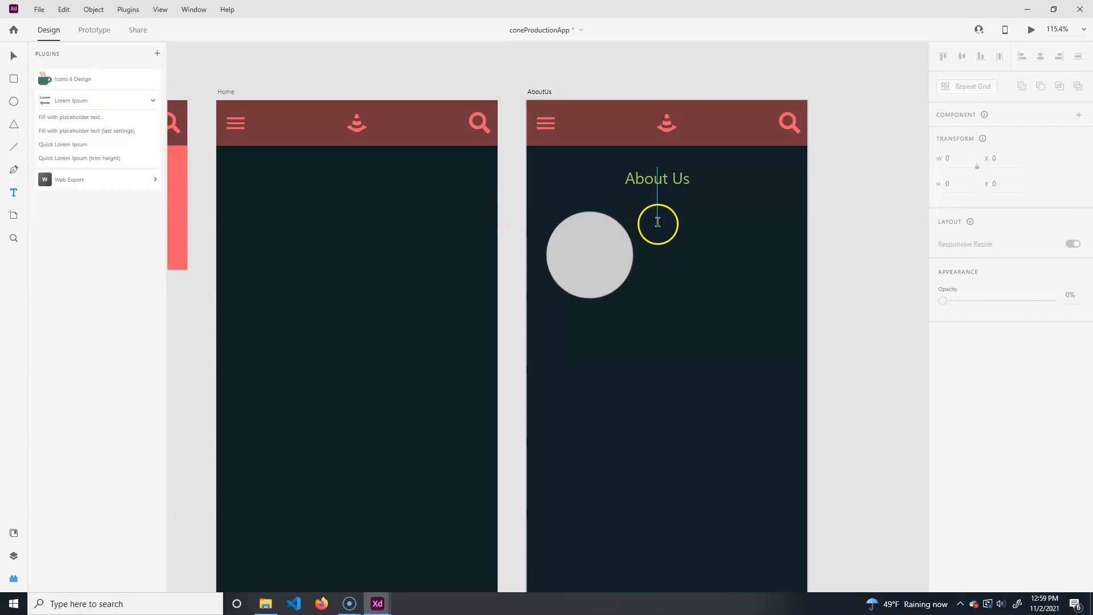
{"action": "left_click", "coordinate": [658, 222]}
{"action": "left_click", "coordinate": [648, 210]}
{"action": "left_click_drag", "start_coordinate": [648, 211], "coordinate": [781, 298]}
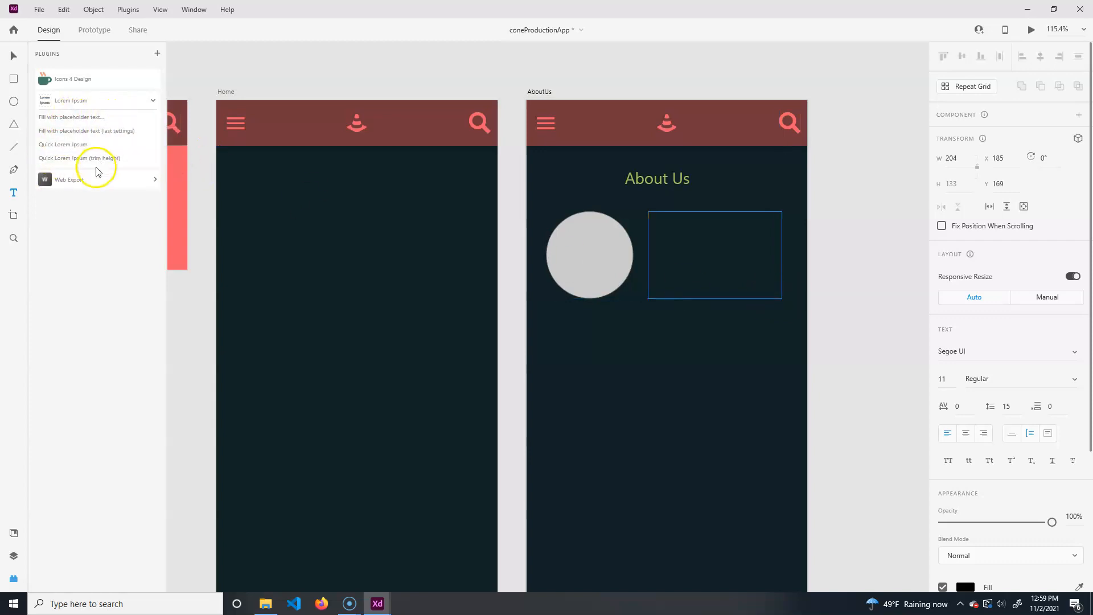
- Fill the text area with Lorem Ipsum (Latin, Standard) placeholder text ending with a period, accepting the plugin's privacy policy
{"action": "left_click", "coordinate": [113, 122]}
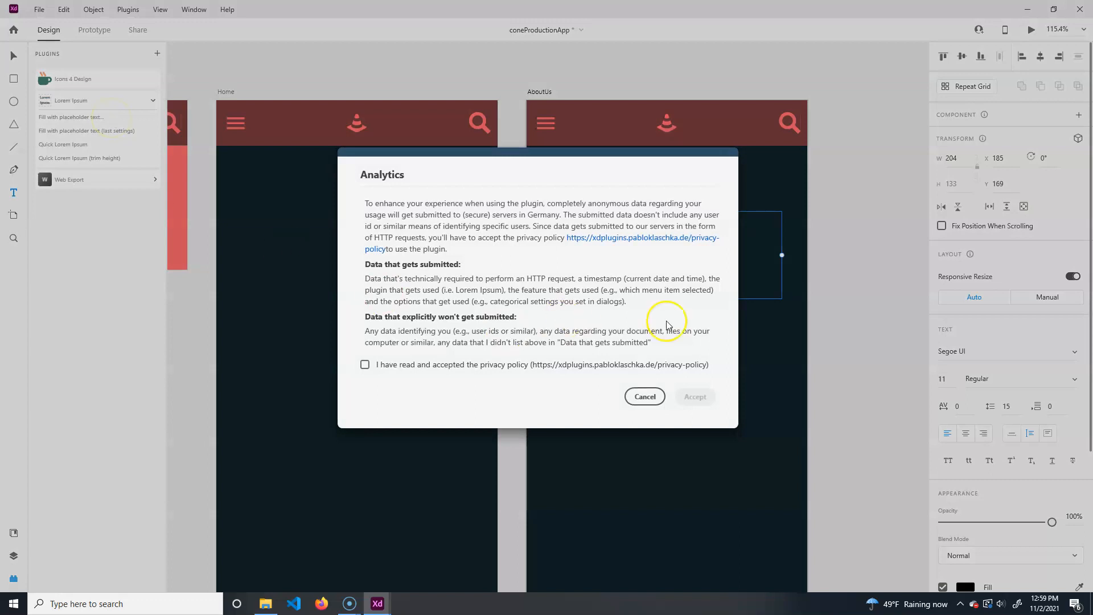
{"action": "left_click", "coordinate": [364, 365]}
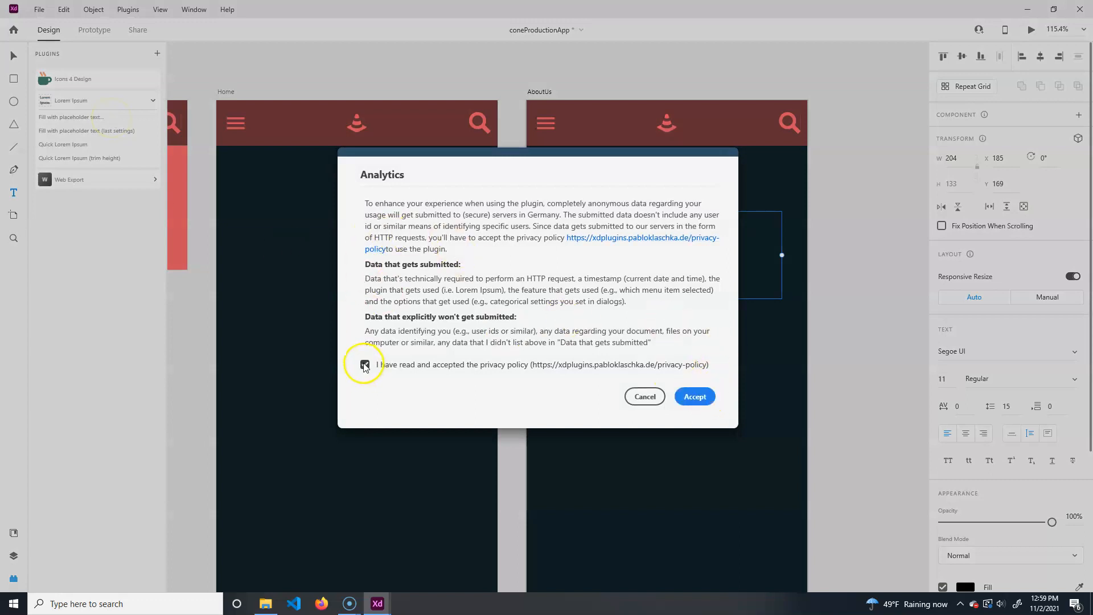
{"action": "left_click", "coordinate": [694, 396]}
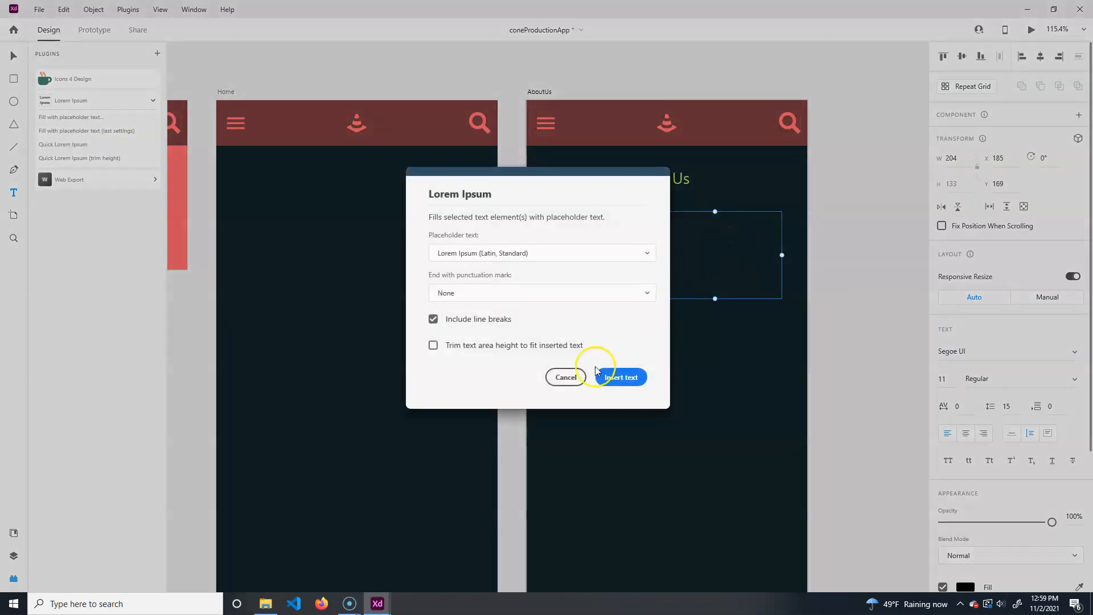
{"action": "left_click", "coordinate": [474, 293]}
{"action": "left_click", "coordinate": [467, 312]}
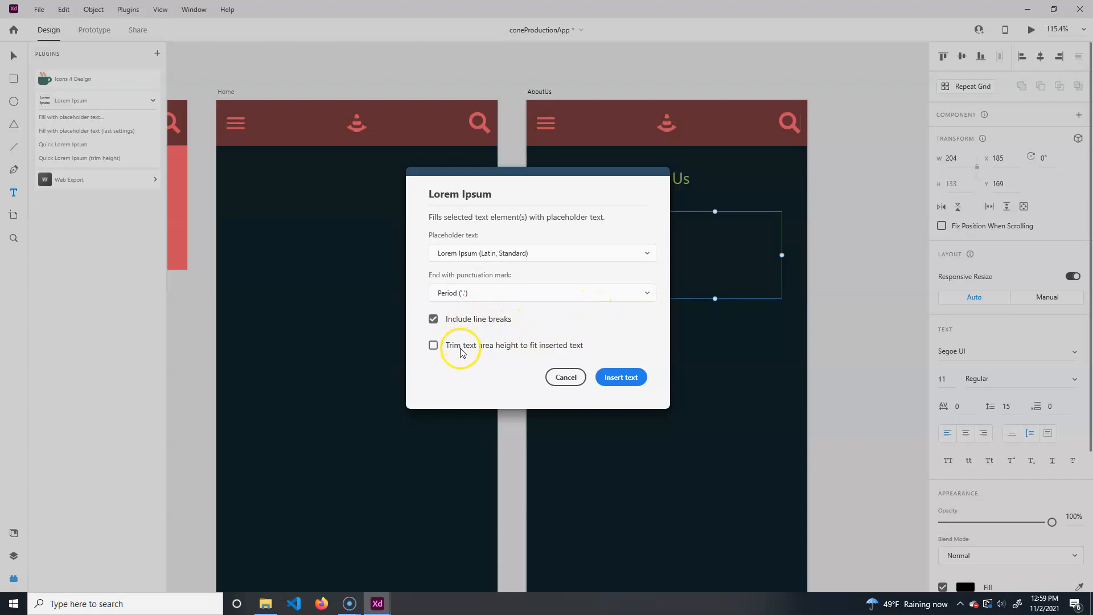
{"action": "left_click", "coordinate": [627, 377]}
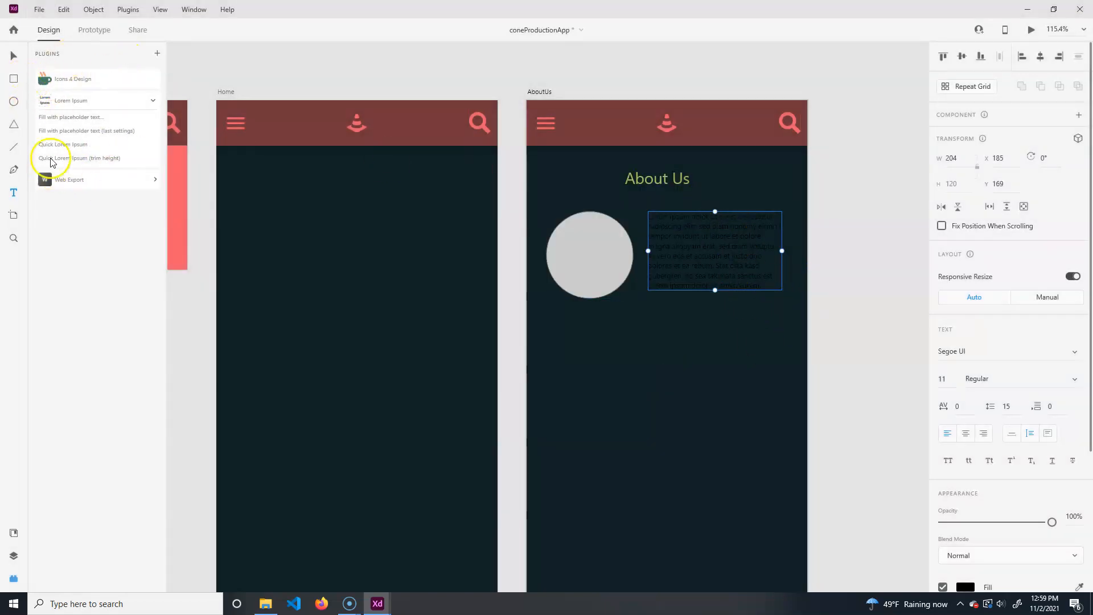
- Apply the Body character style to the placeholder paragraph and resize its text area to about 217 by 100
{"action": "left_click", "coordinate": [153, 101]}
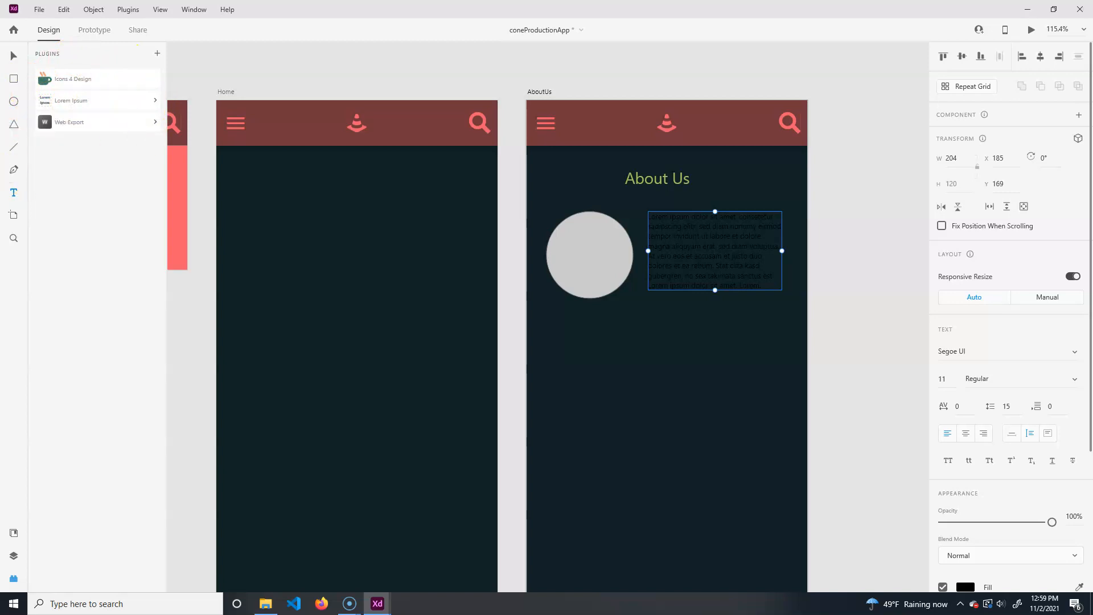
{"action": "left_click", "coordinate": [15, 533]}
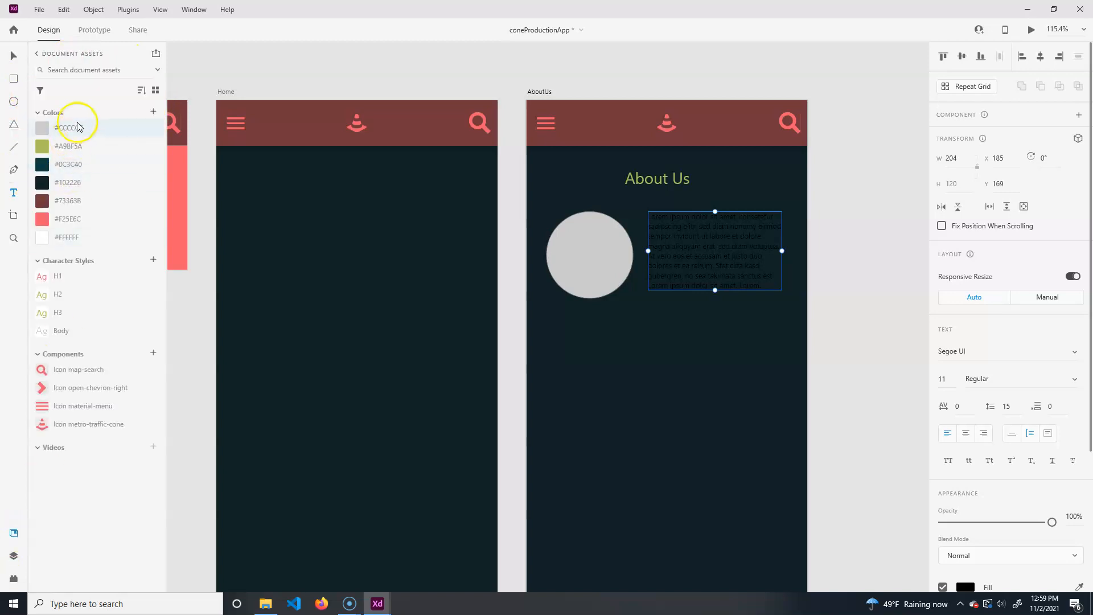
{"action": "left_click", "coordinate": [58, 335]}
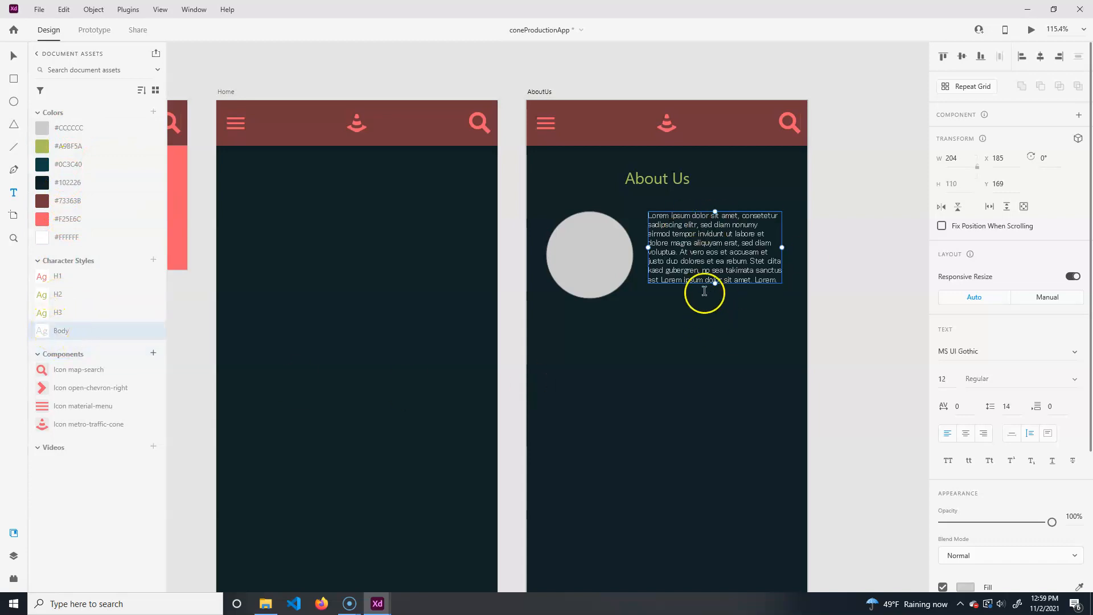
{"action": "left_click_drag", "start_coordinate": [714, 281], "coordinate": [714, 279]}
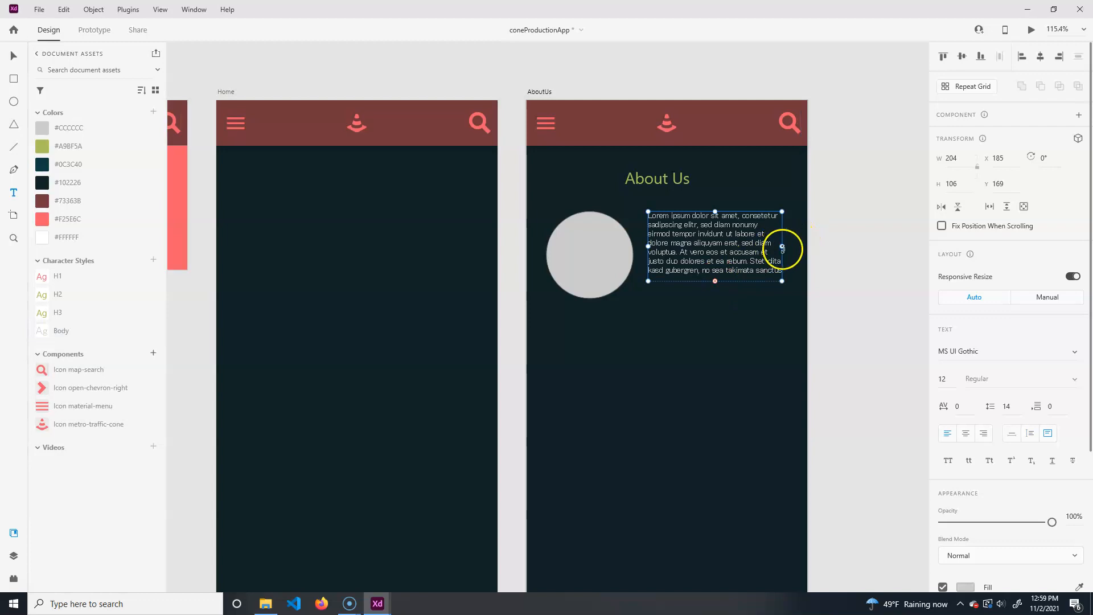
{"action": "left_click_drag", "start_coordinate": [784, 246], "coordinate": [791, 248]}
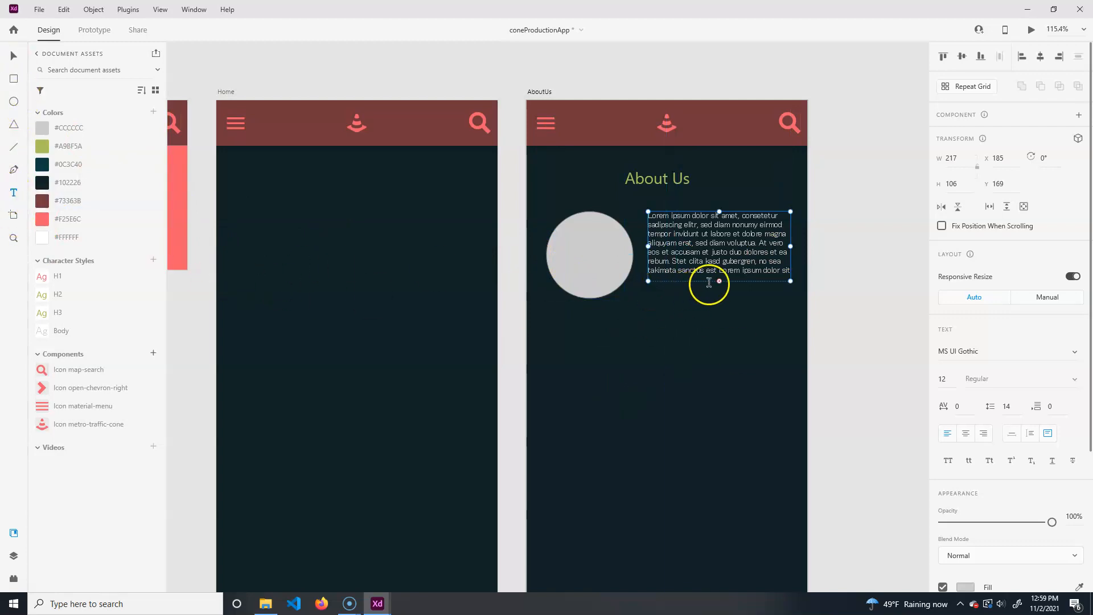
{"action": "left_click_drag", "start_coordinate": [719, 281], "coordinate": [723, 278]}
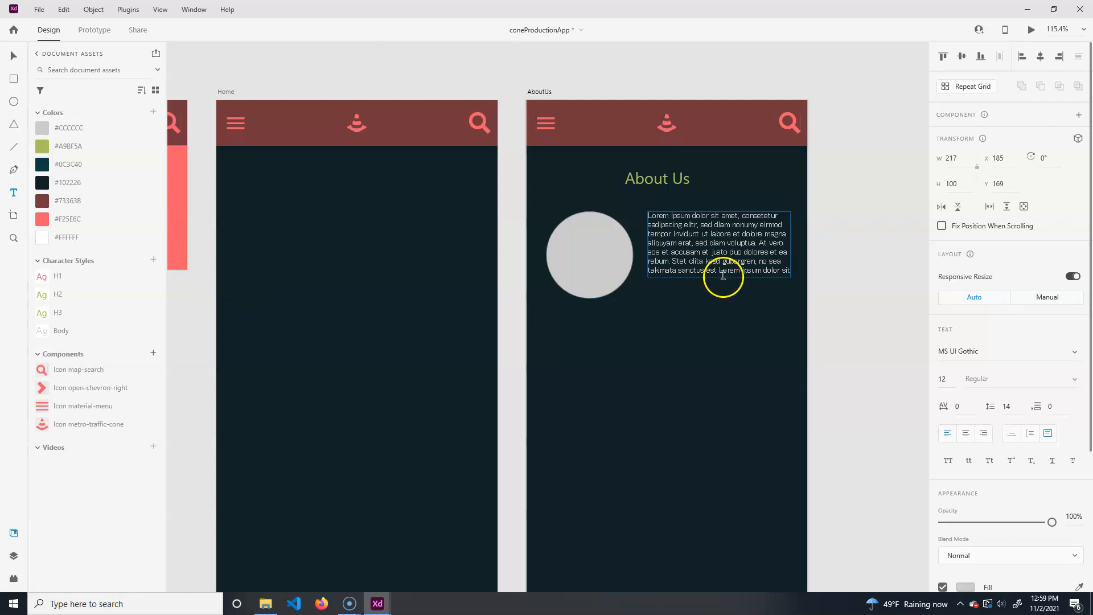
- Add the text "Person Guy | Professinal Dude" in a text area below the placeholder paragraph and apply the H3 character style
{"action": "left_click_drag", "start_coordinate": [630, 298], "coordinate": [789, 284]}
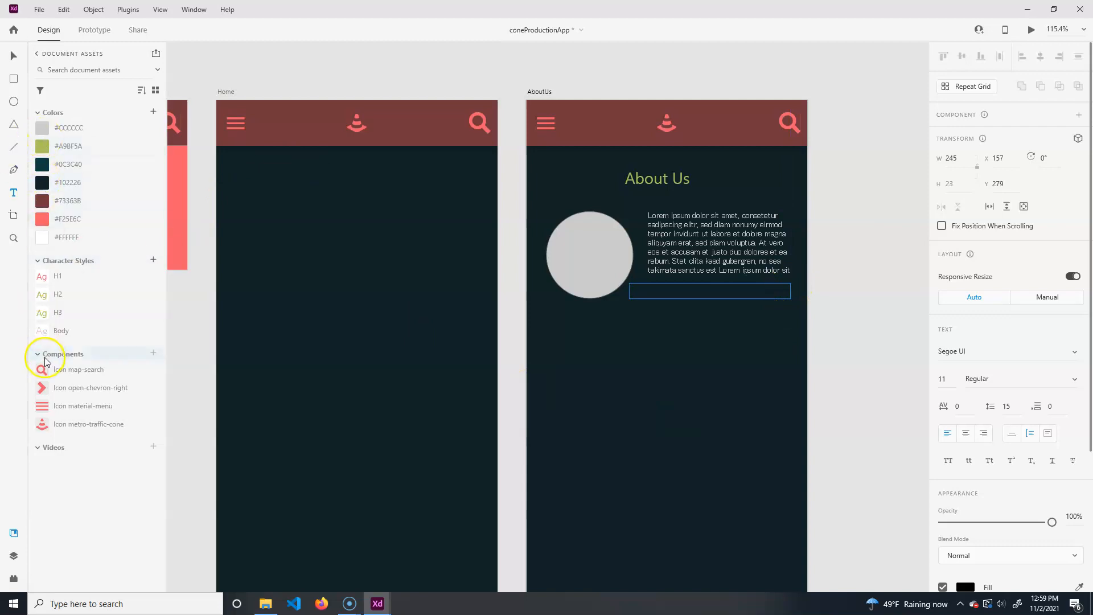
{"action": "left_click", "coordinate": [666, 291]}
{"action": "type", "text": "Pl"}
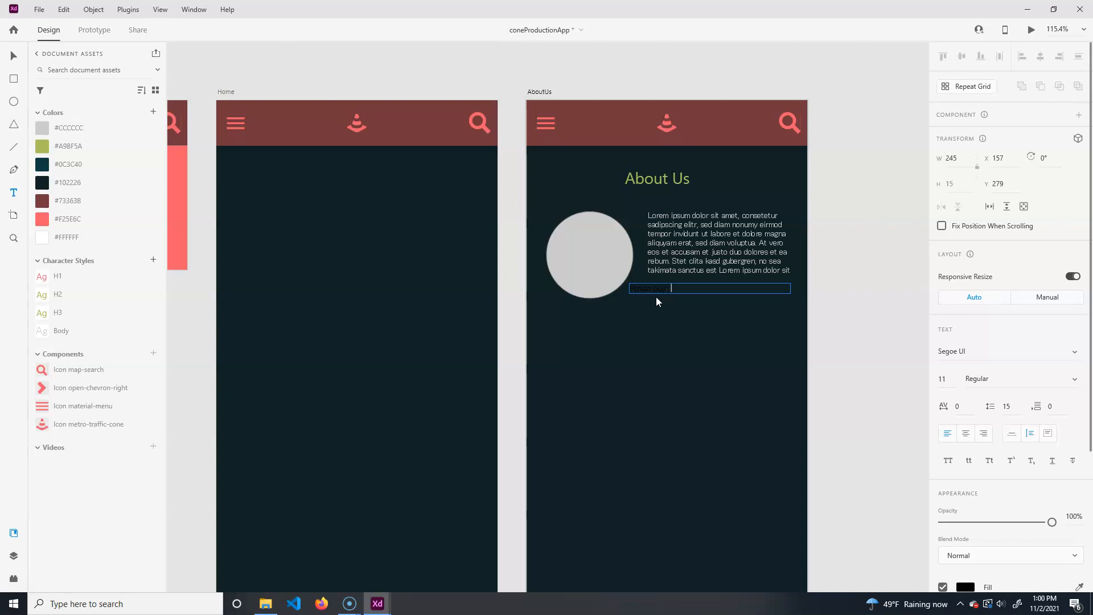
{"action": "type", "text": "fessor"}
{"action": "type", "text": "al"}
{"action": "type", "text": " Dude"}
{"action": "left_click", "coordinate": [12, 57]}
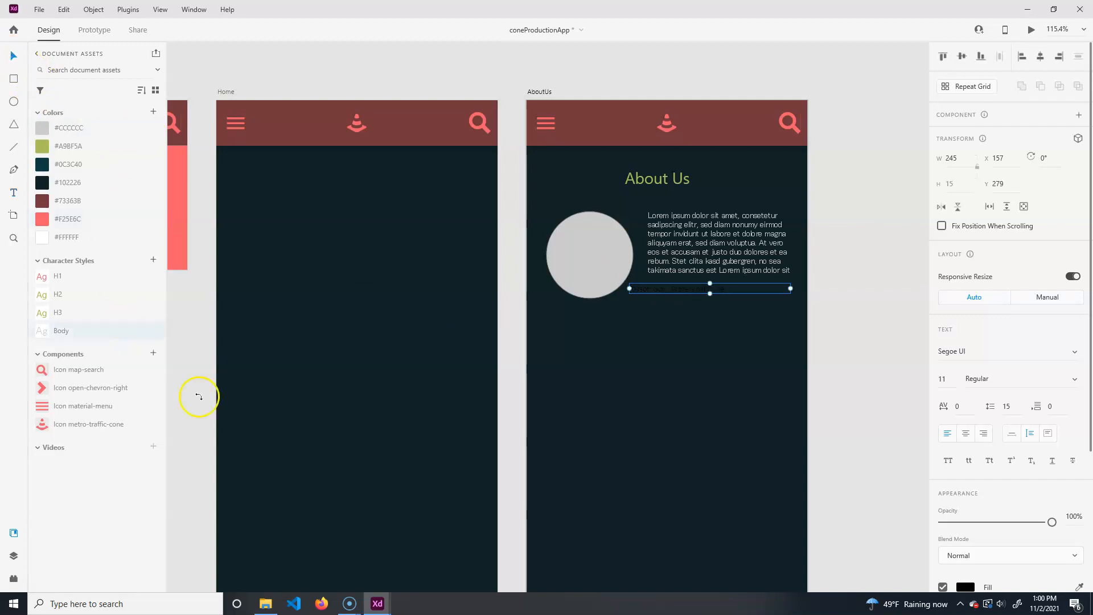
{"action": "left_click", "coordinate": [45, 312]}
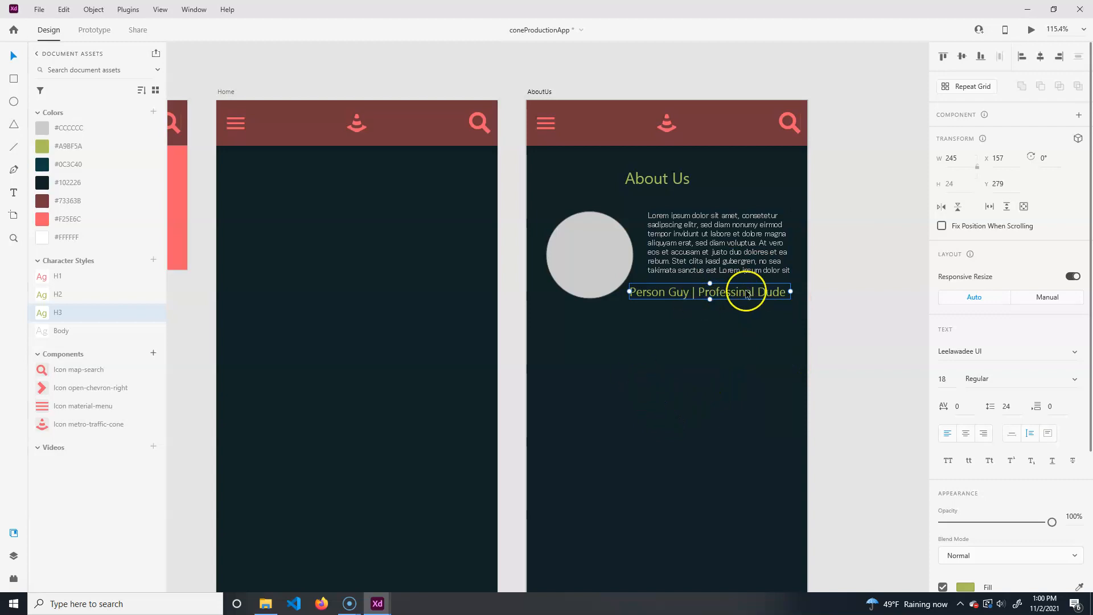
- Change the About Us heading to the H1 character style and deselect it
{"action": "left_click", "coordinate": [657, 180]}
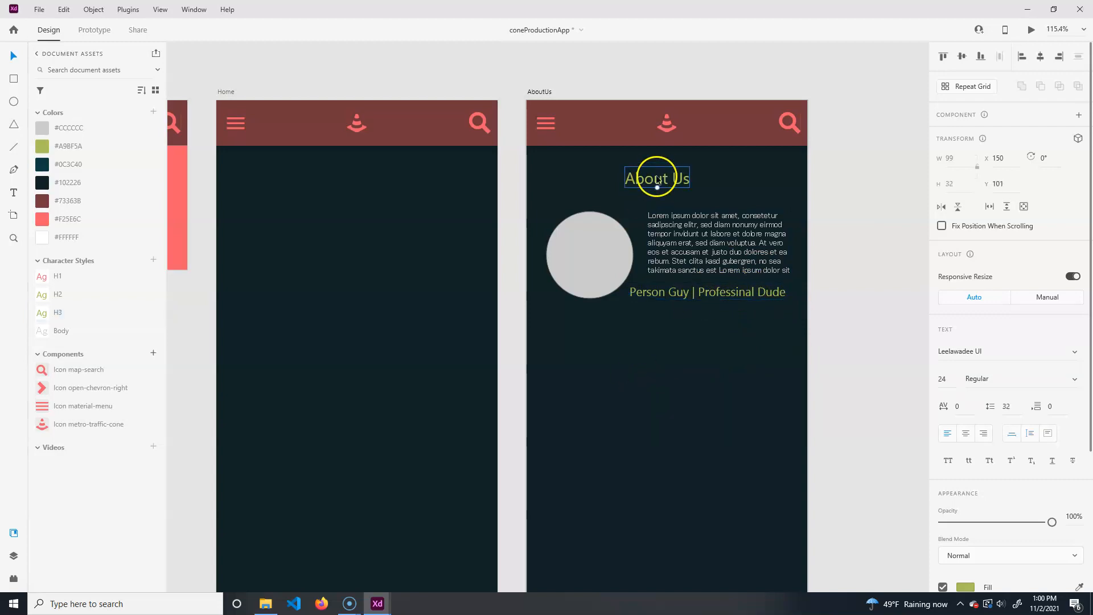
{"action": "left_click", "coordinate": [49, 278]}
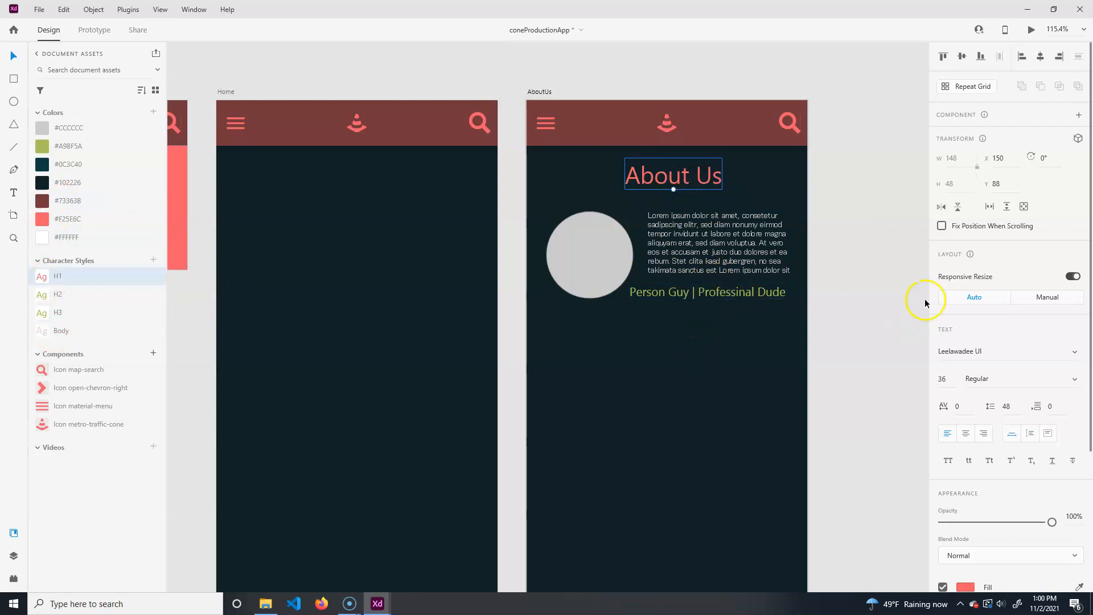
{"action": "left_click", "coordinate": [875, 278]}
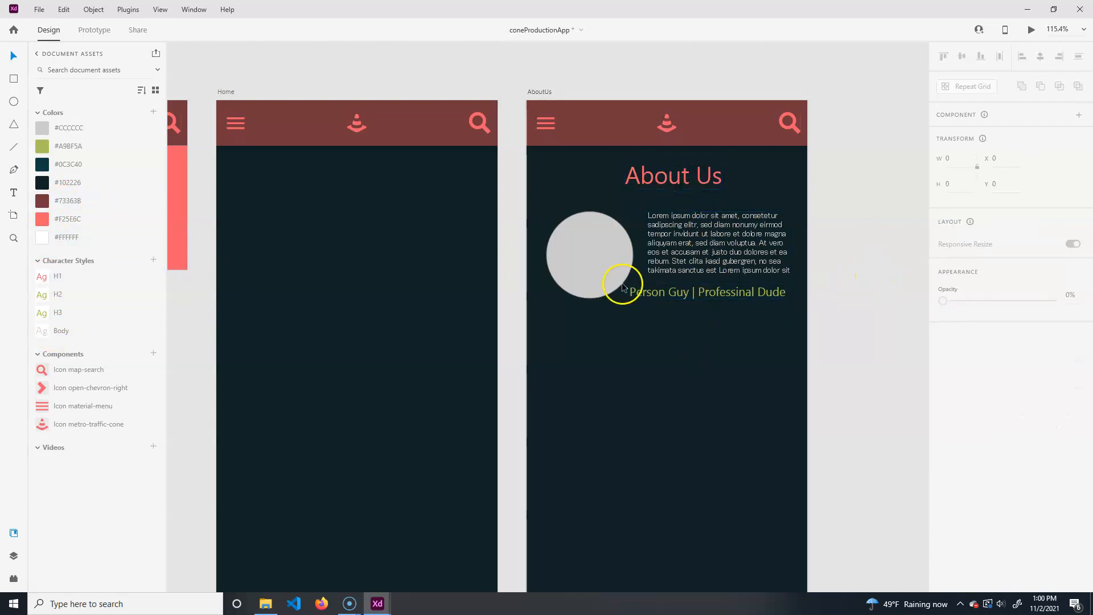
- Group the grey profile circle, the placeholder paragraph and the name line on the AboutUs artboard
{"action": "left_click", "coordinate": [602, 262]}
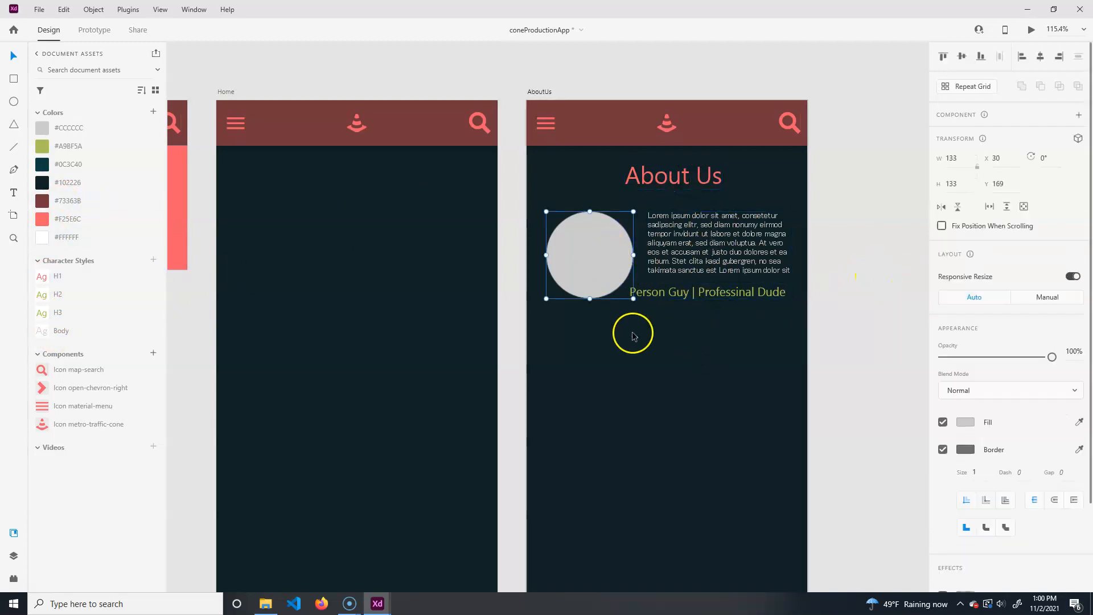
{"action": "left_click", "coordinate": [786, 247]}
{"action": "left_click", "coordinate": [664, 297], "text": "shift"}
{"action": "left_click", "coordinate": [587, 277], "text": "shift"}
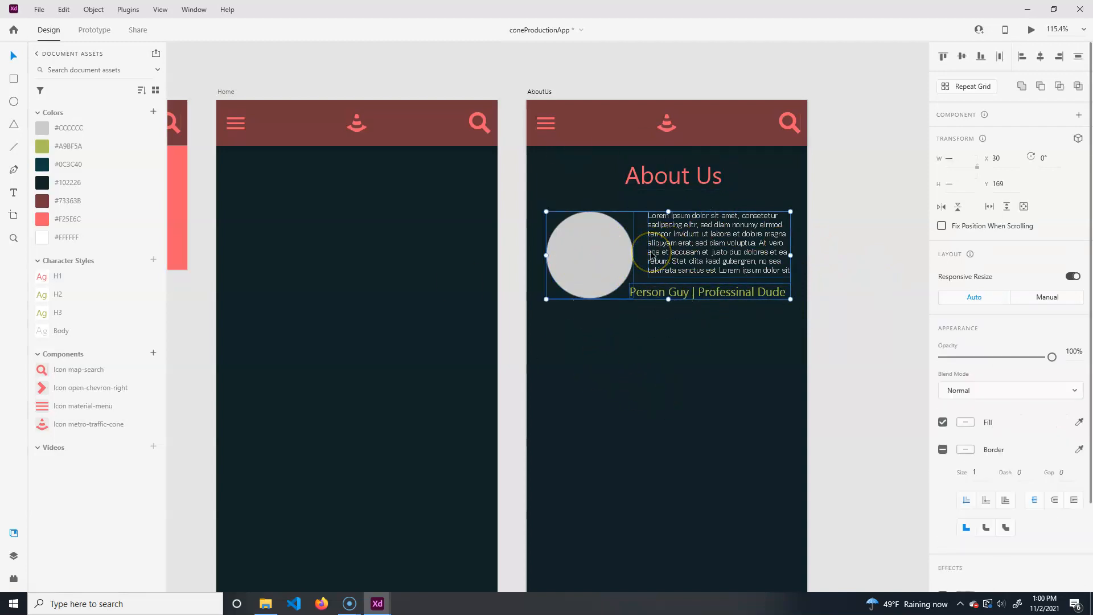
{"action": "key", "text": "ctrl+g"}
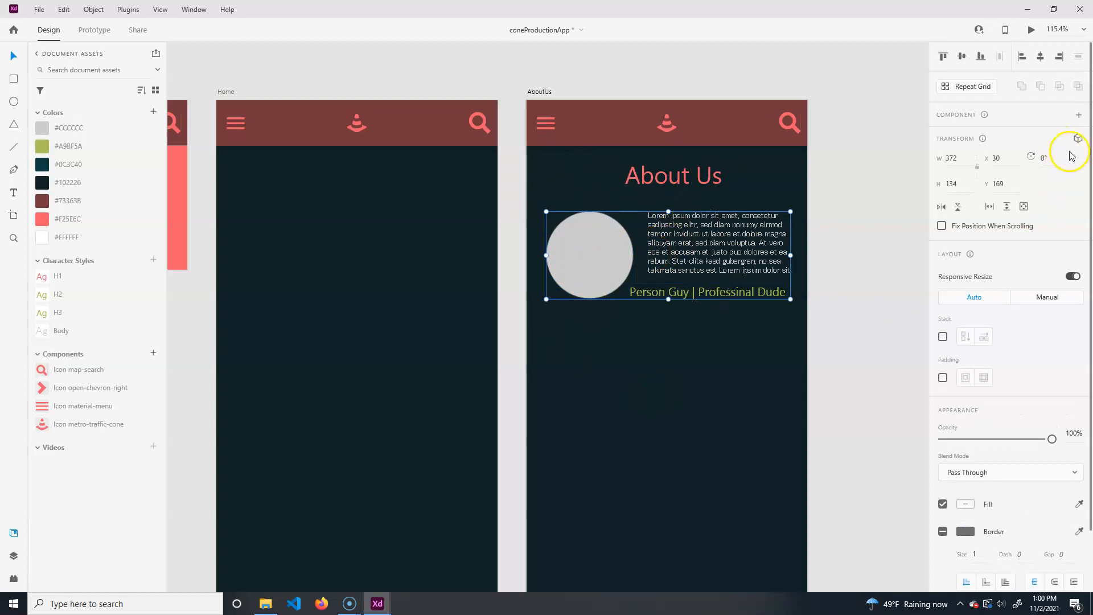
- Turn the profile group into a repeat grid and extend it downward to a height of about 641
{"action": "left_click", "coordinate": [980, 87]}
{"action": "left_click_drag", "start_coordinate": [668, 298], "coordinate": [700, 508]}
{"action": "scroll", "coordinate": [706, 495], "scroll_direction": "down", "scroll_amount": 3}
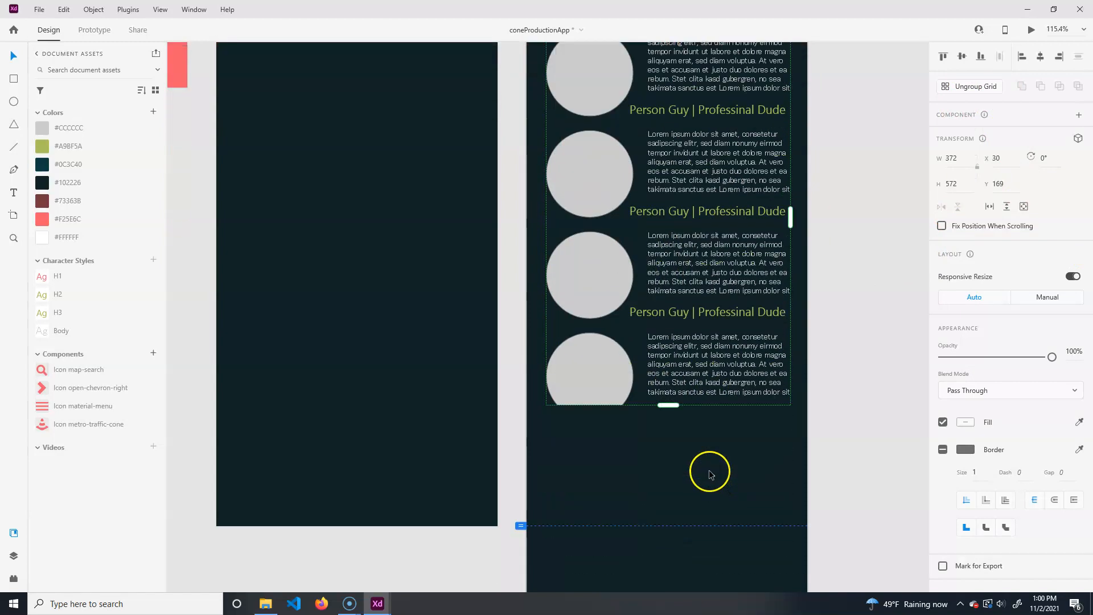
{"action": "left_click_drag", "start_coordinate": [669, 405], "coordinate": [671, 450]}
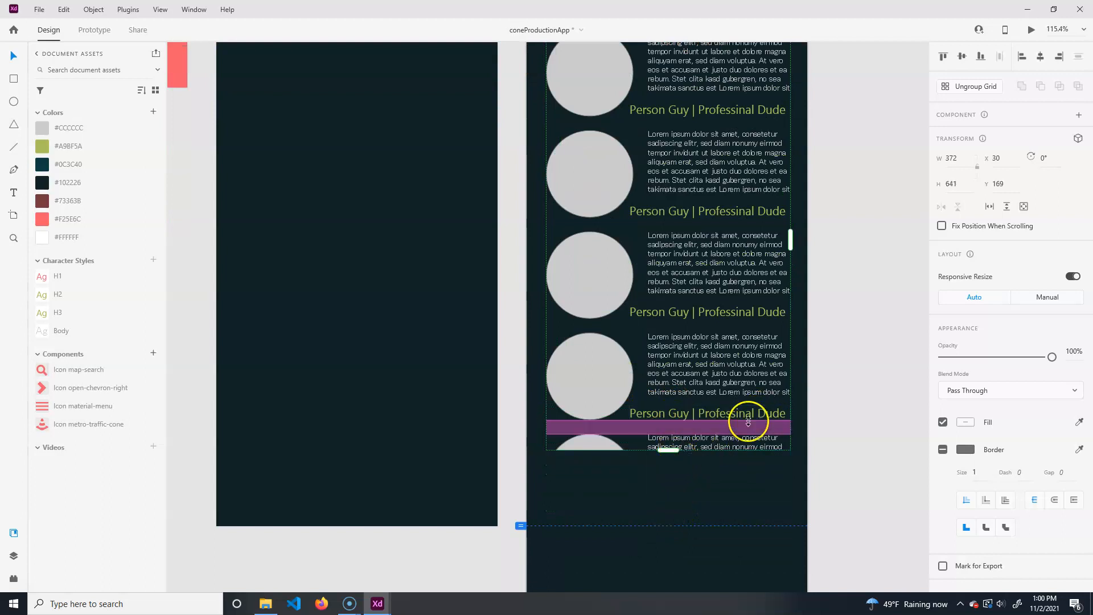
- Shorten the AboutUs artboard to a height of 926, matching its viewport height
{"action": "scroll", "coordinate": [748, 421], "scroll_direction": "down", "scroll_amount": 5}
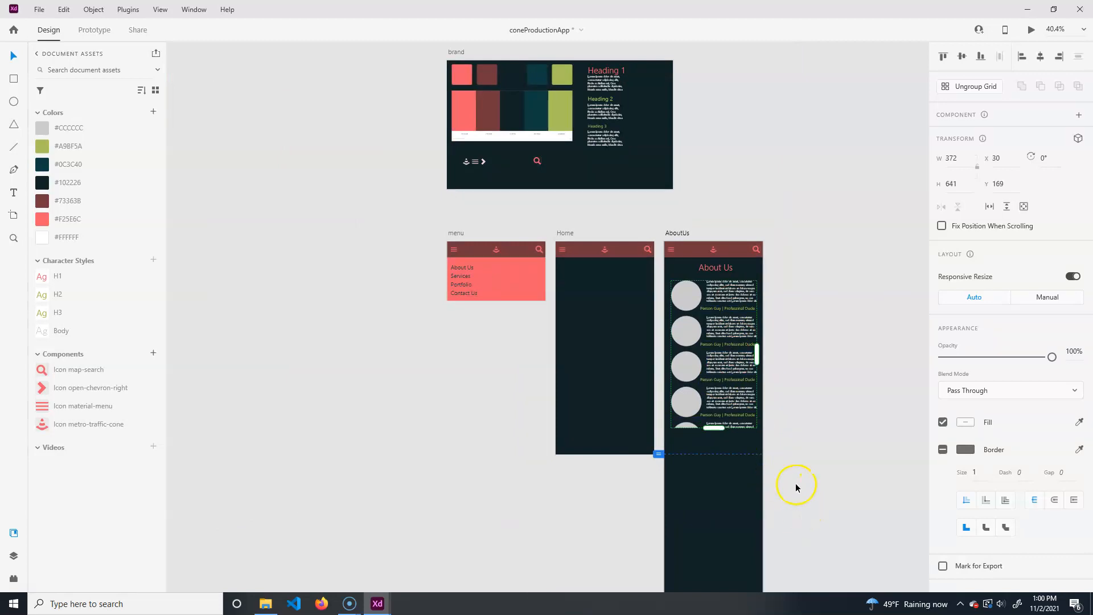
{"action": "left_click_drag", "start_coordinate": [827, 501], "coordinate": [831, 373]}
{"action": "left_click", "coordinate": [733, 426]}
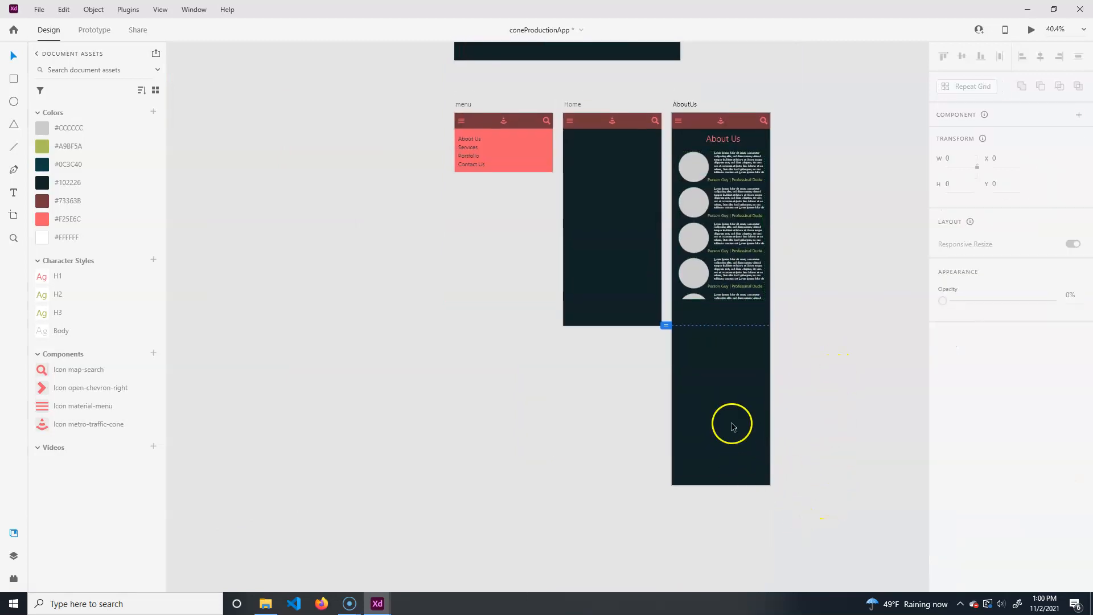
{"action": "left_click", "coordinate": [690, 105]}
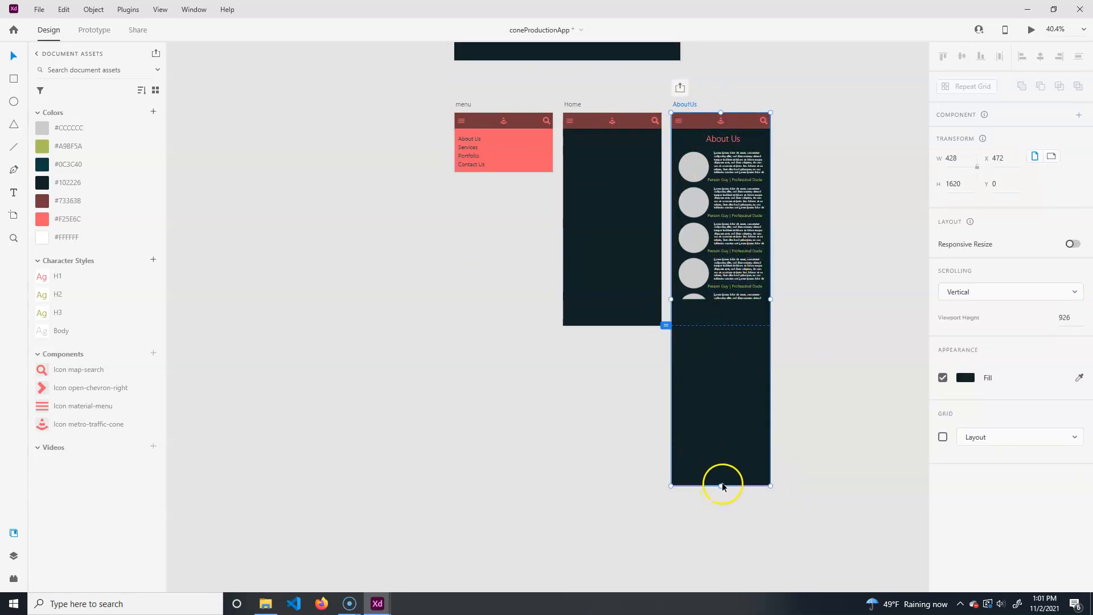
{"action": "left_click_drag", "start_coordinate": [720, 487], "coordinate": [730, 326]}
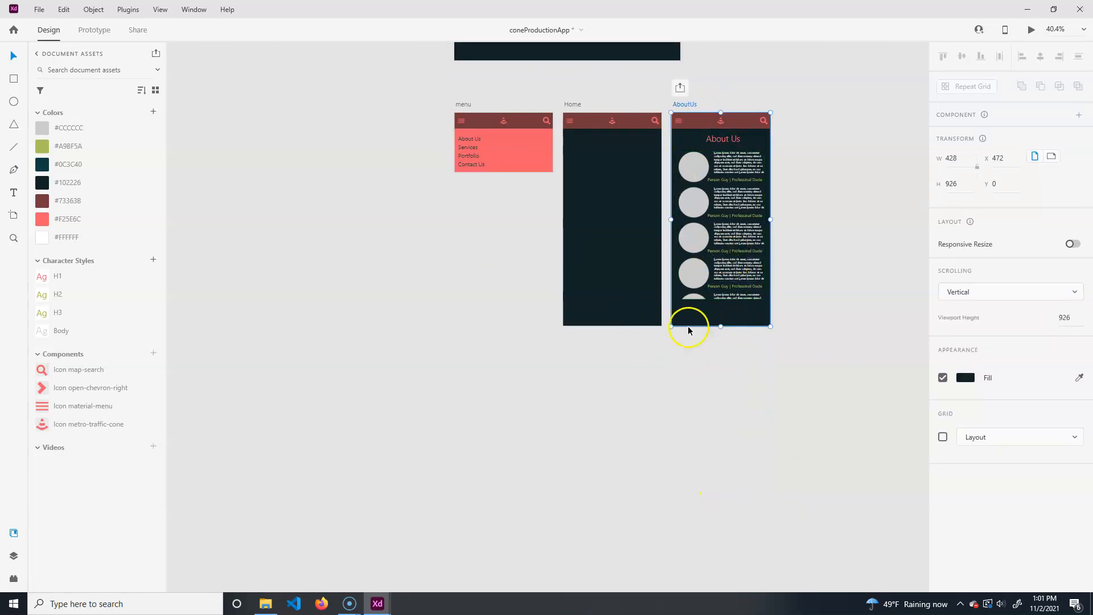
- Extend the profile repeat grid past the artboard to a height of about 1393 and make it a vertical scroll group
{"action": "left_click_drag", "start_coordinate": [763, 232], "coordinate": [705, 331]}
{"action": "scroll", "coordinate": [652, 403], "scroll_direction": "up", "scroll_amount": 1}
{"action": "left_click", "coordinate": [661, 406]}
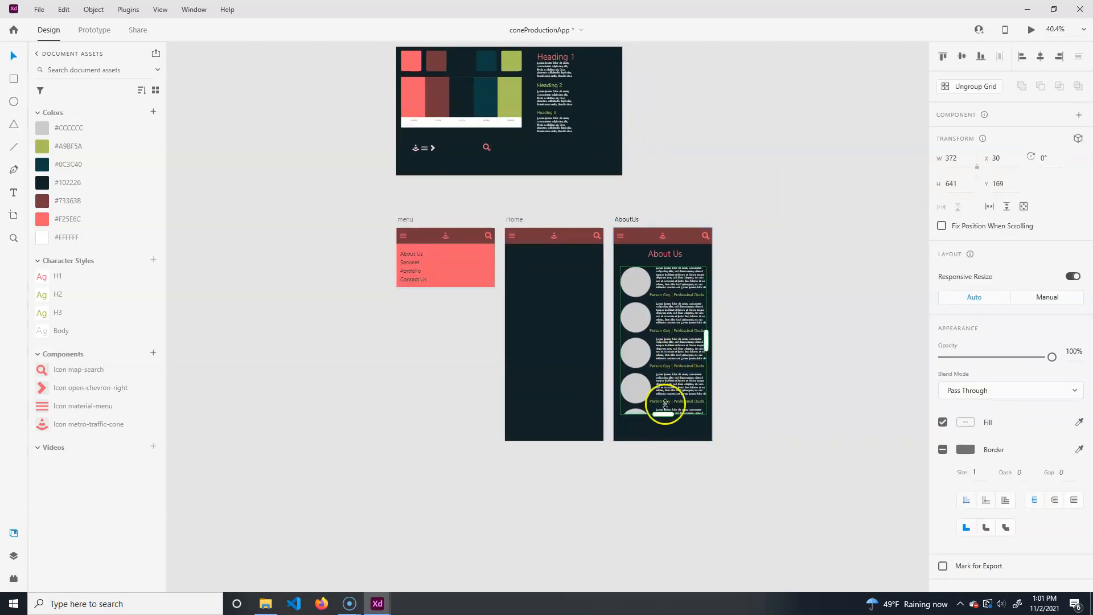
{"action": "left_click_drag", "start_coordinate": [660, 414], "coordinate": [664, 578]}
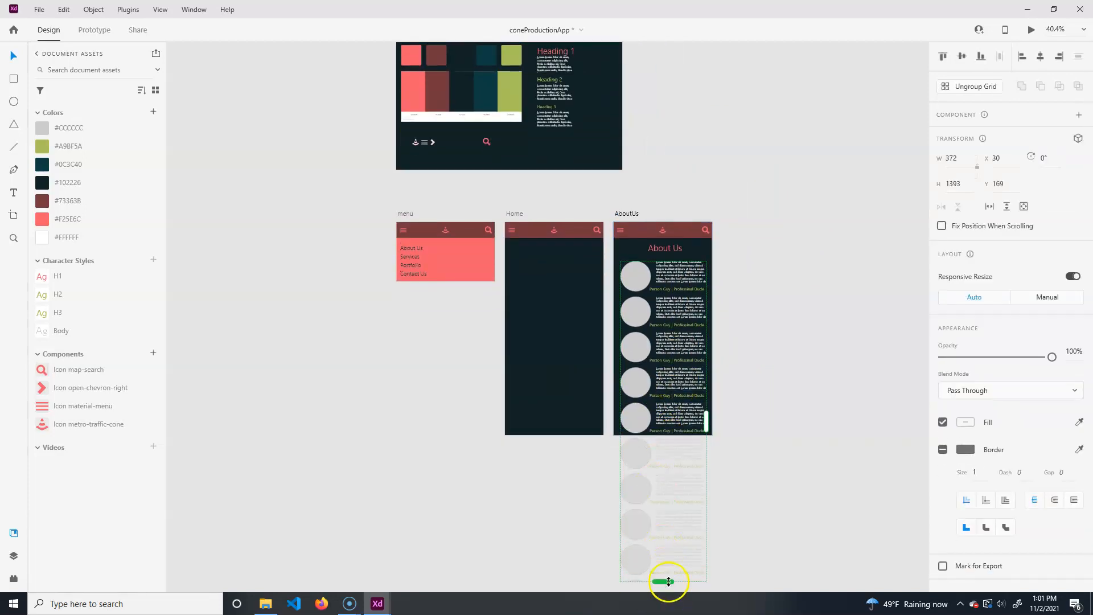
{"action": "scroll", "coordinate": [776, 371], "scroll_direction": "down", "scroll_amount": 2}
{"action": "left_click_drag", "start_coordinate": [777, 247], "coordinate": [764, 355]}
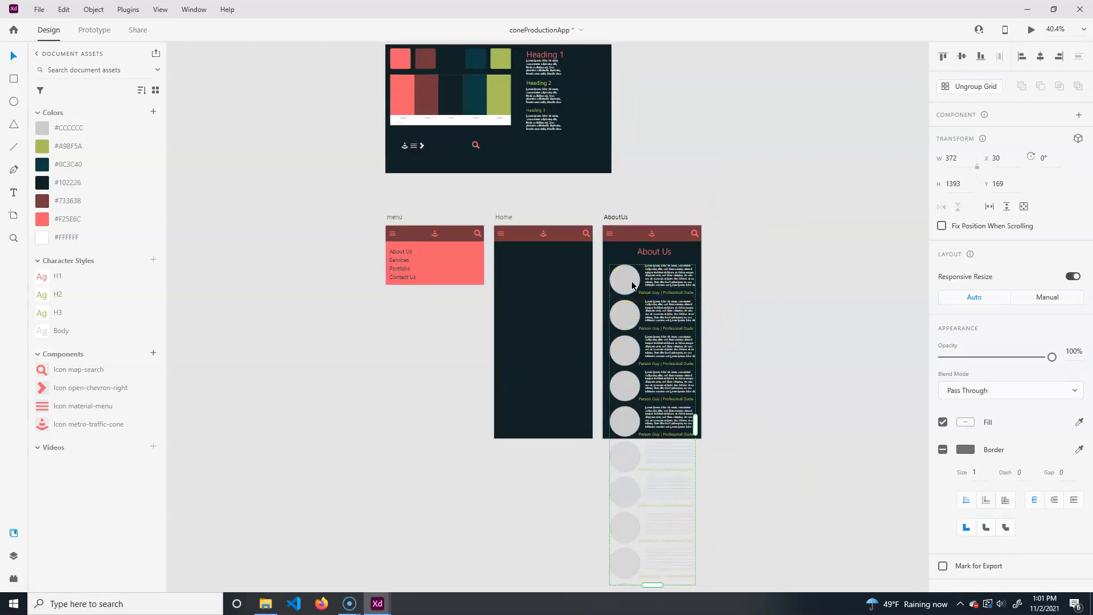
{"action": "left_click", "coordinate": [1008, 208]}
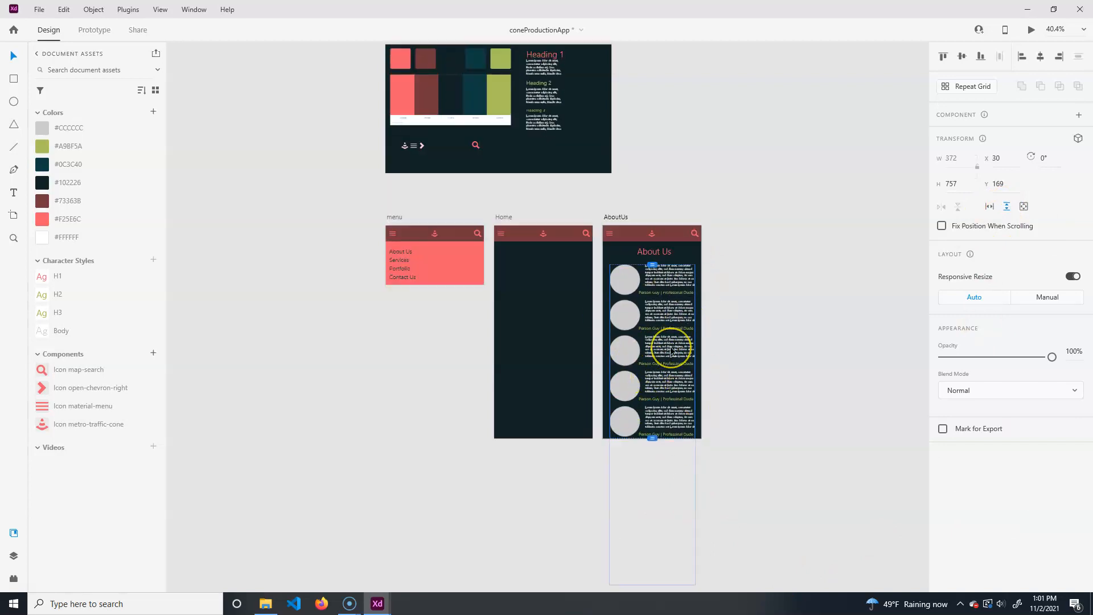
- Preview the AboutUs artboard, scroll through the profile list to check its vertical scrolling, and close the preview
{"action": "key", "text": "ctrl+Return"}
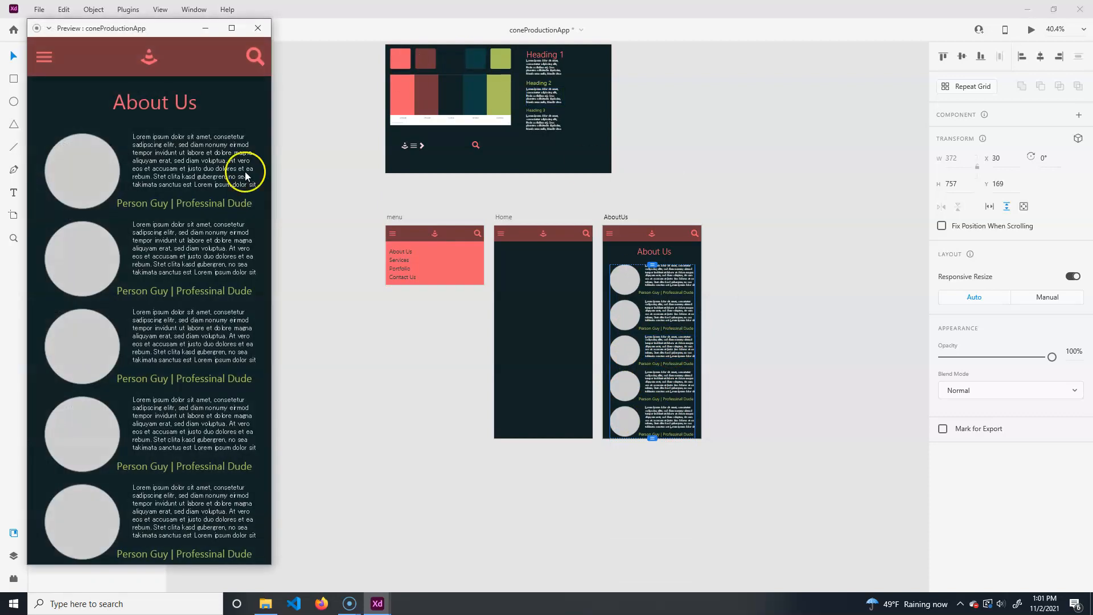
{"action": "scroll", "coordinate": [163, 359], "scroll_direction": "down", "scroll_amount": 1}
{"action": "scroll", "coordinate": [165, 345], "scroll_direction": "up", "scroll_amount": 2}
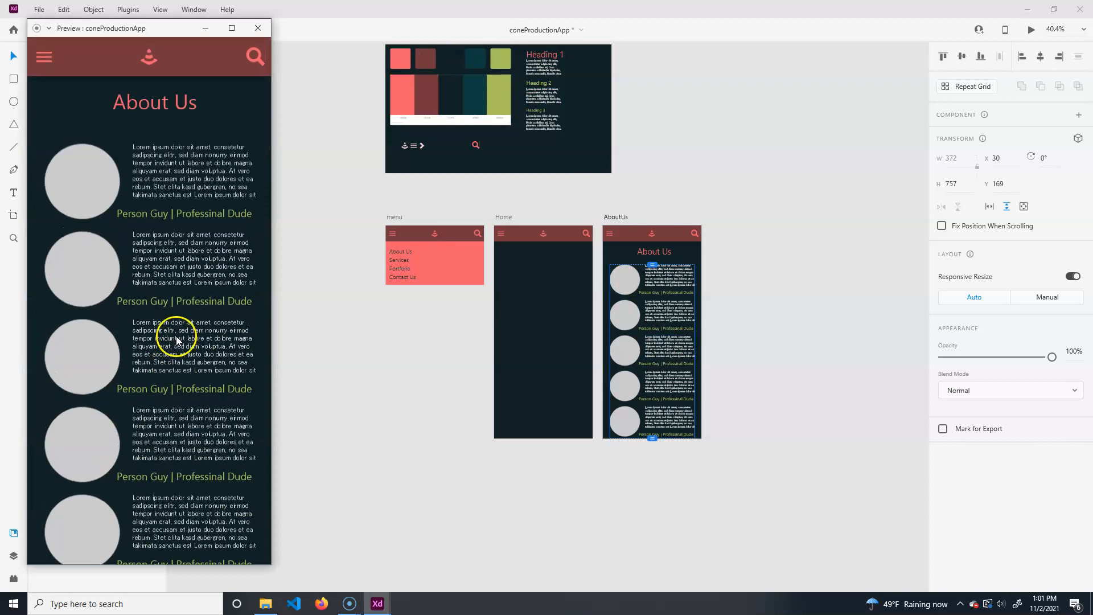
{"action": "scroll", "coordinate": [176, 341], "scroll_direction": "down", "scroll_amount": 1}
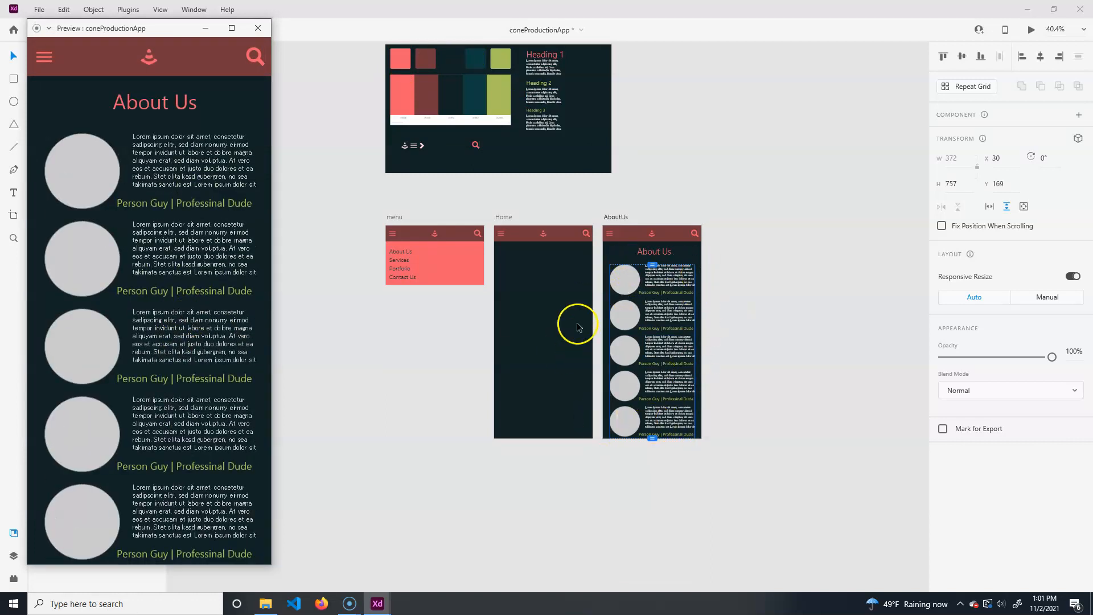
{"action": "scroll", "coordinate": [150, 256], "scroll_direction": "down", "scroll_amount": 2}
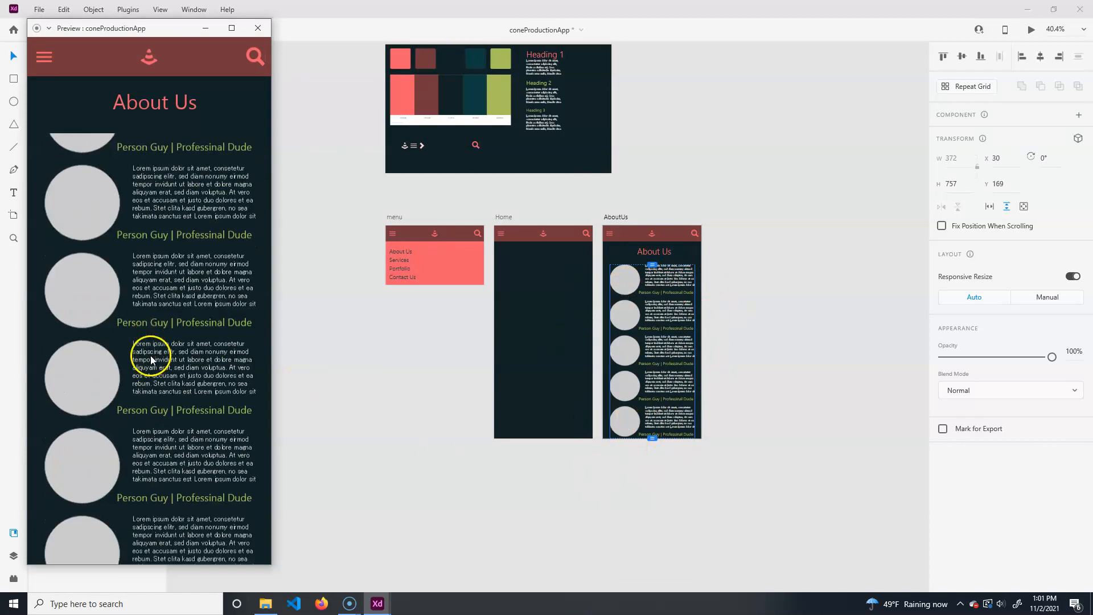
{"action": "scroll", "coordinate": [151, 355], "scroll_direction": "up", "scroll_amount": 2}
{"action": "left_click", "coordinate": [259, 31]}
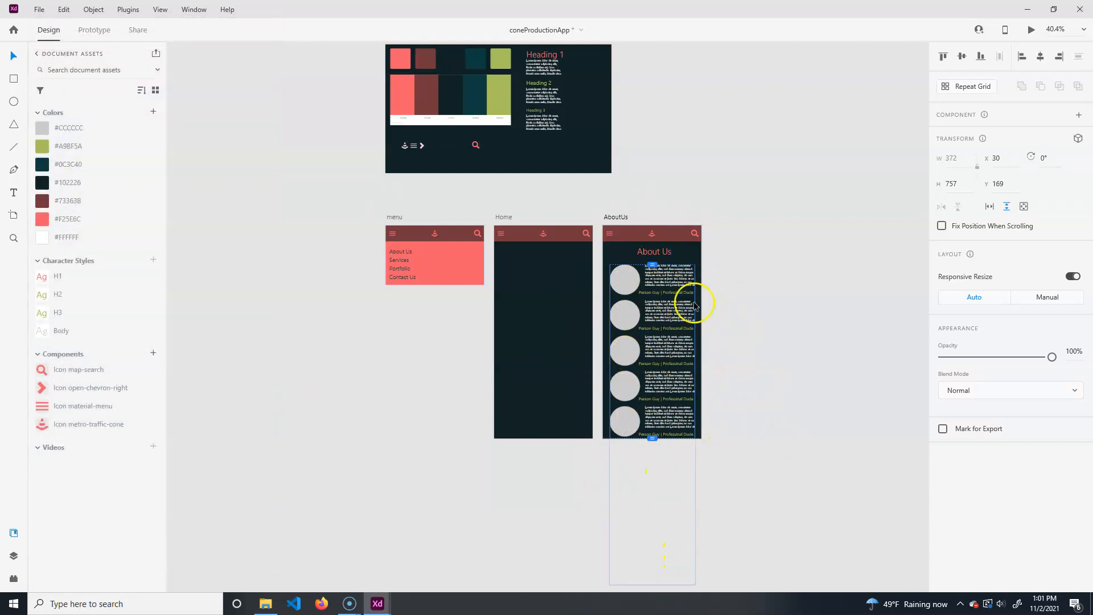
- Find the UI Faces plugin in the Design Assets category of the plugin marketplace, install it and close the marketplace
{"action": "left_click", "coordinate": [10, 578]}
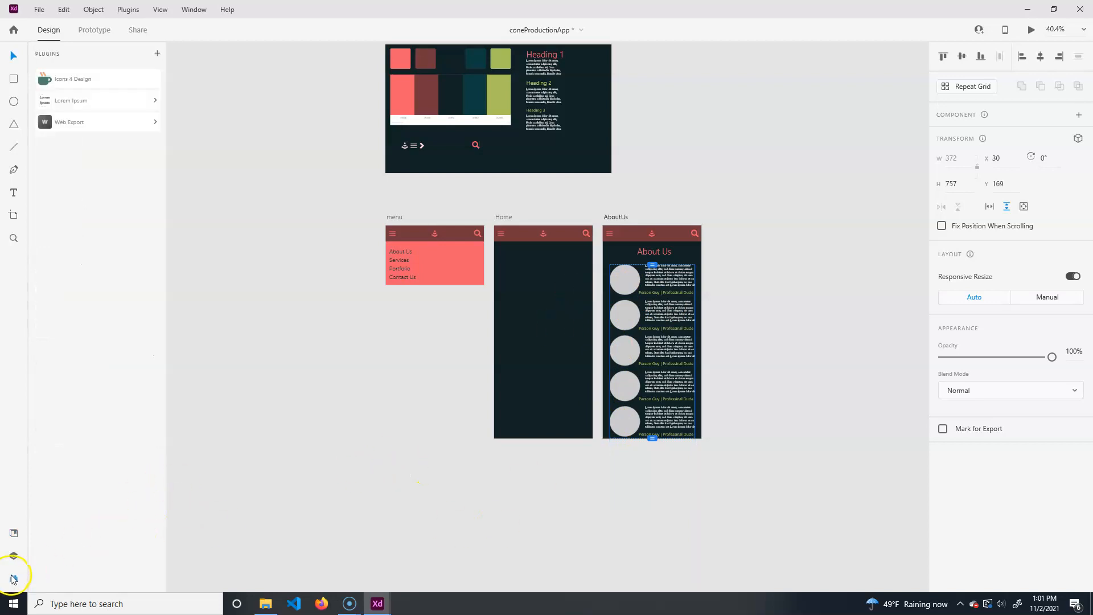
{"action": "left_click", "coordinate": [156, 55]}
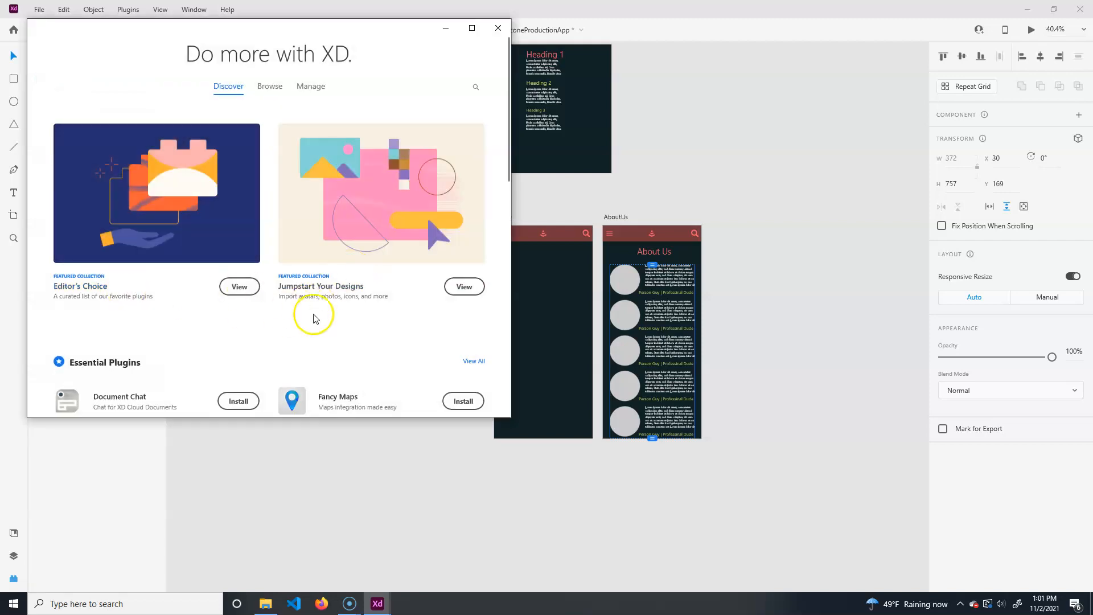
{"action": "scroll", "coordinate": [315, 318], "scroll_direction": "down", "scroll_amount": 8}
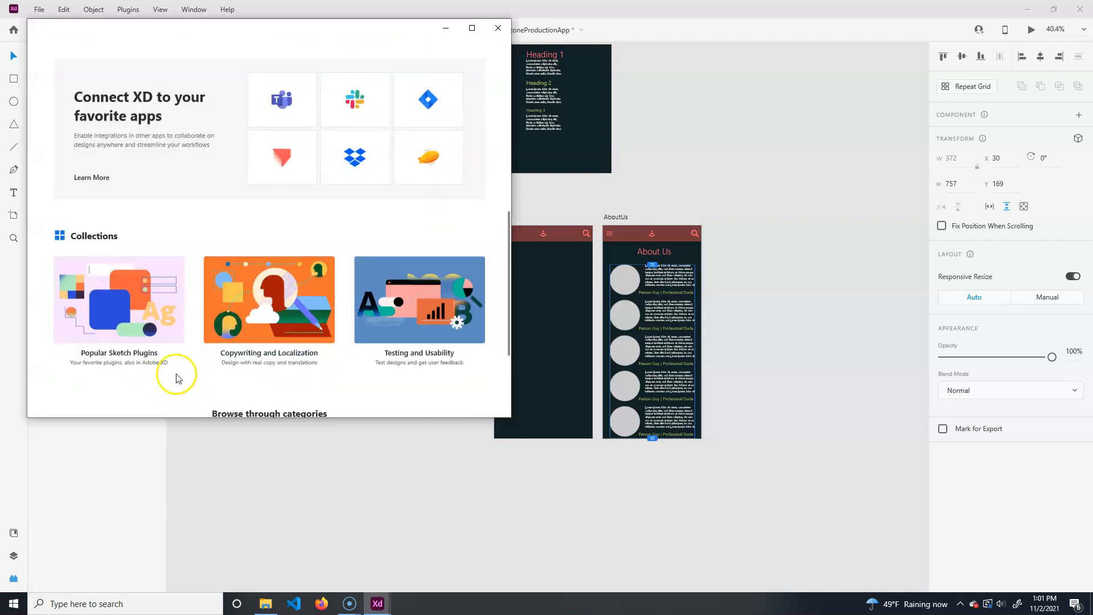
{"action": "scroll", "coordinate": [247, 359], "scroll_direction": "down", "scroll_amount": 4}
{"action": "left_click", "coordinate": [446, 342]}
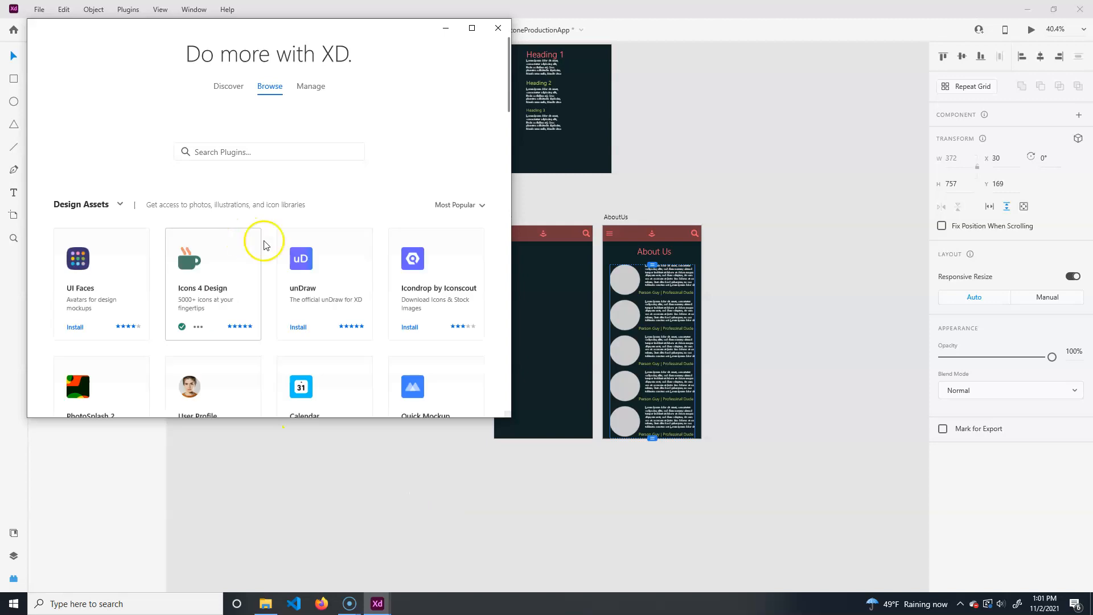
{"action": "left_click", "coordinate": [86, 251]}
{"action": "left_click", "coordinate": [446, 74]}
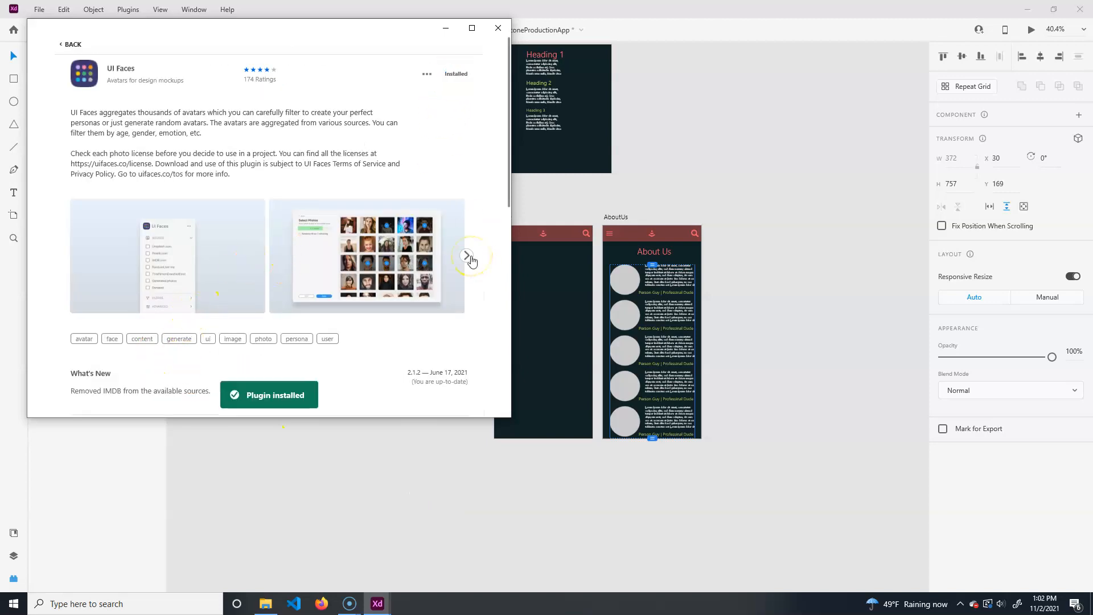
{"action": "left_click", "coordinate": [498, 28]}
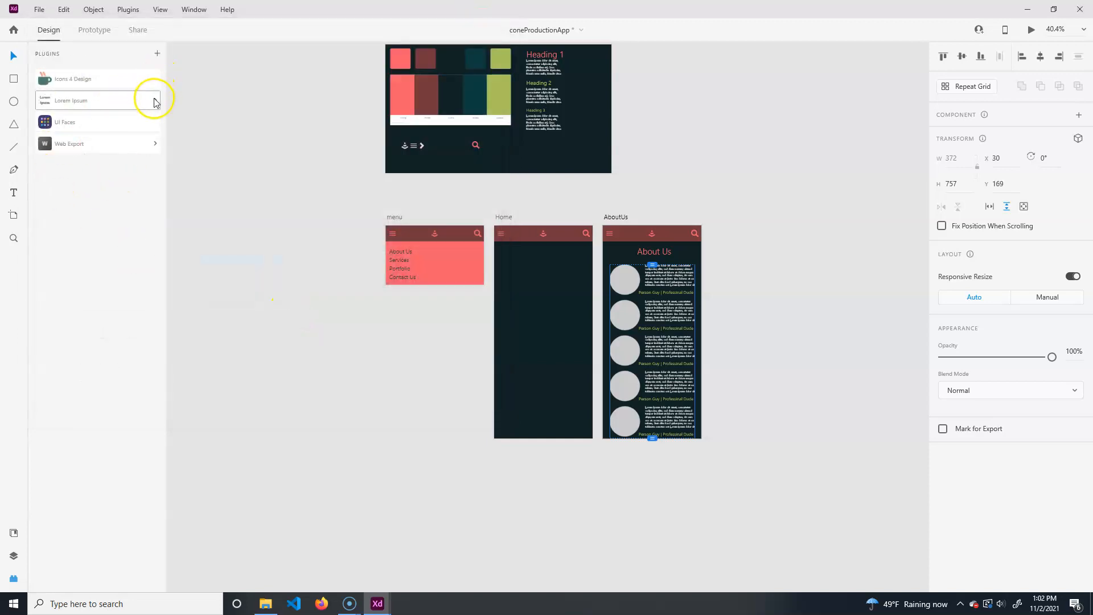
- Open the UI Faces plugin and select the first profile circle inside the scrolling repeat grid
{"action": "left_click", "coordinate": [151, 127]}
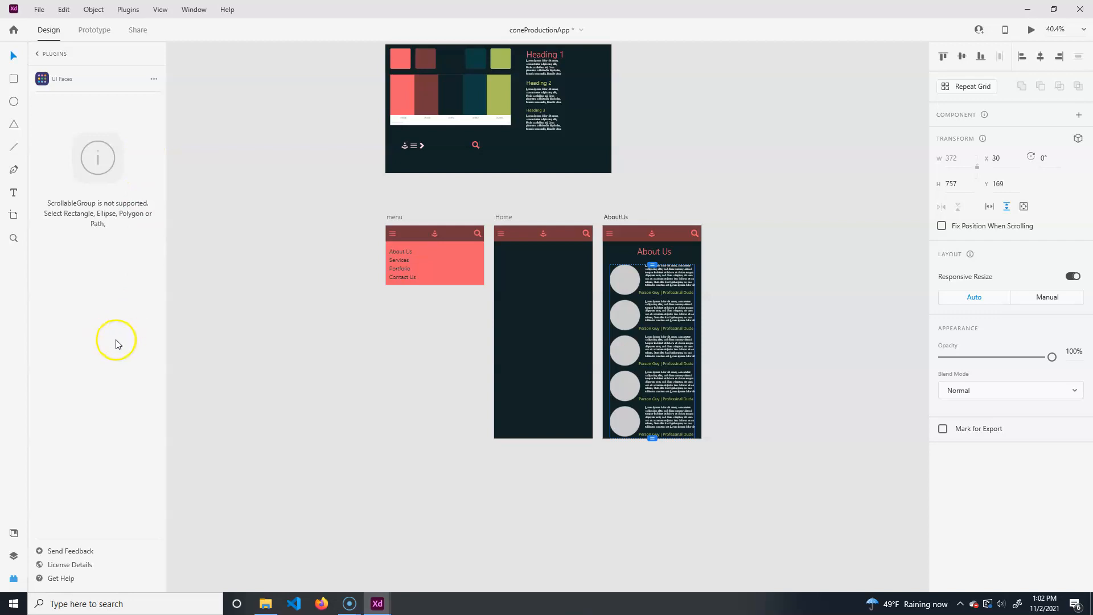
{"action": "left_click", "coordinate": [350, 393]}
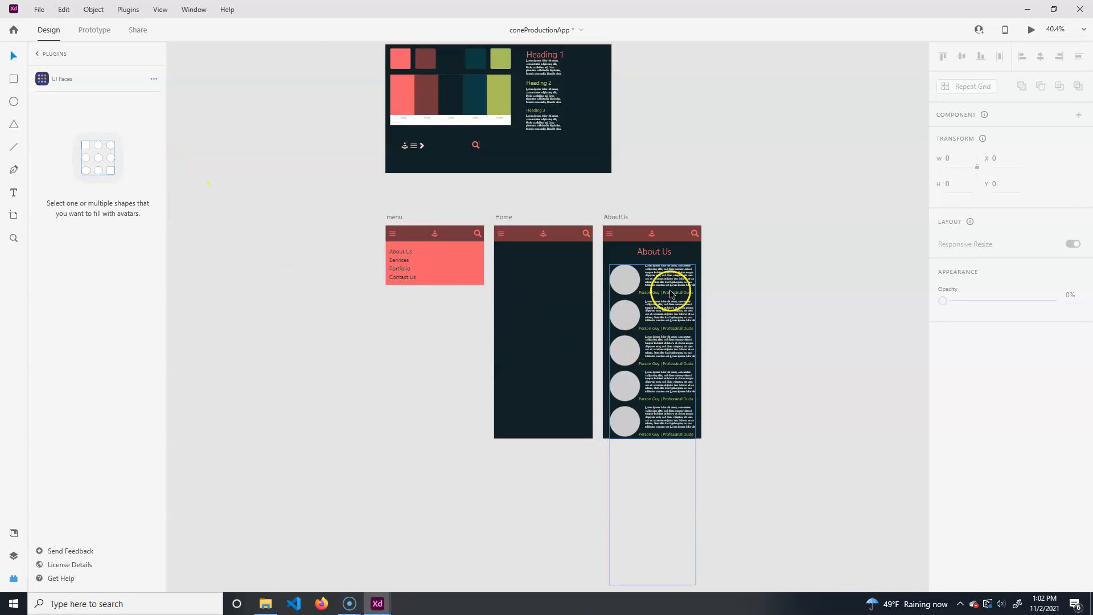
{"action": "left_click", "coordinate": [622, 286]}
{"action": "double_click", "coordinate": [623, 286]}
{"action": "double_click", "coordinate": [624, 283]}
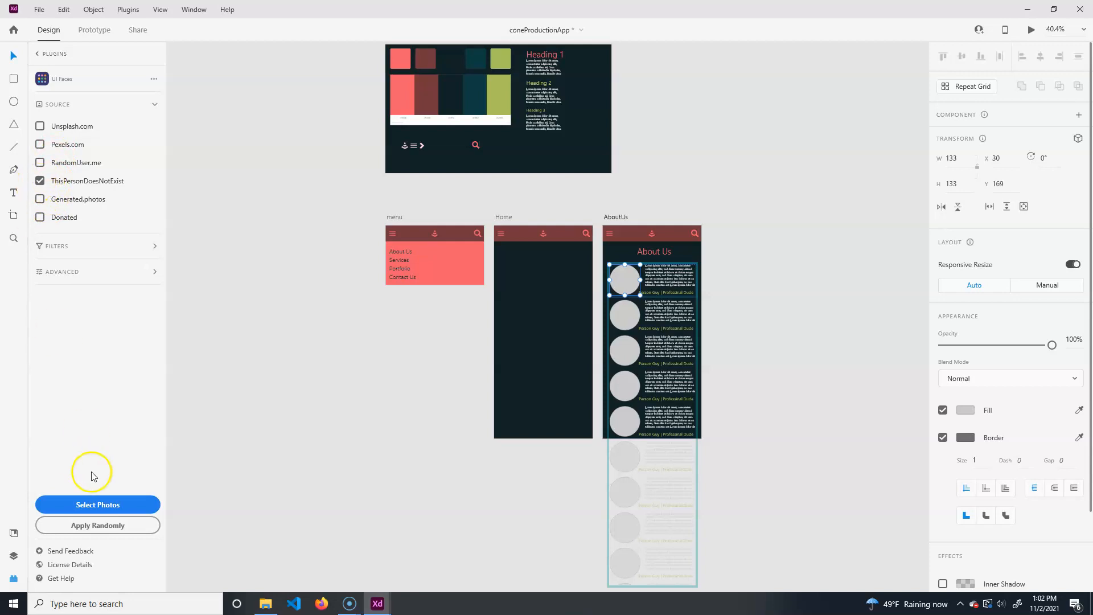
- Fill the profile circles with the first ten ThisPersonDoesNotExist photos and deselect the grid
{"action": "left_click", "coordinate": [81, 504]}
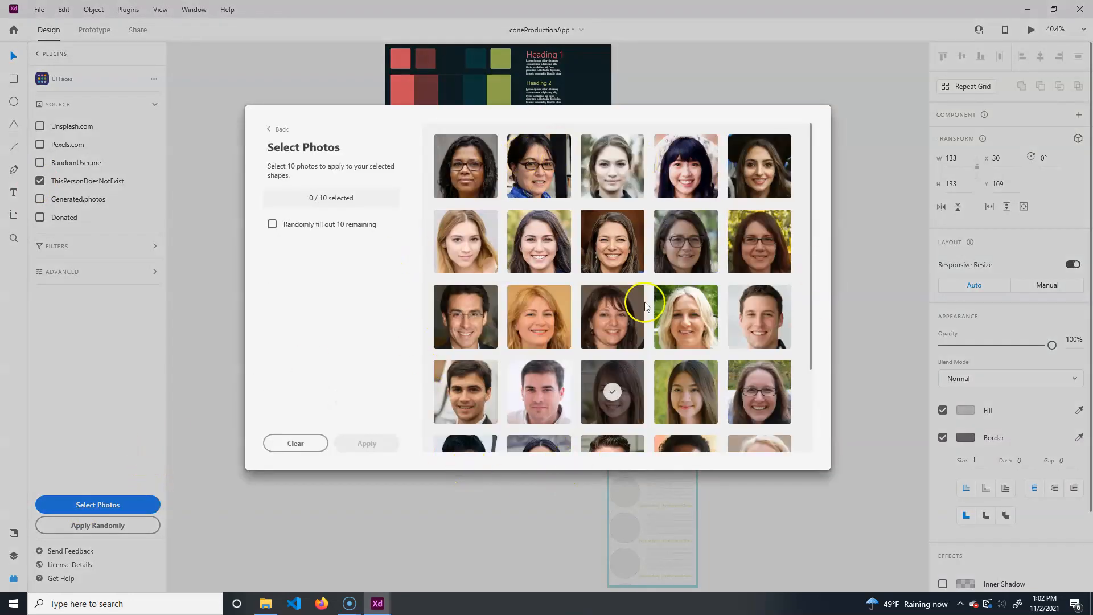
{"action": "left_click", "coordinate": [459, 163]}
{"action": "left_click", "coordinate": [527, 166]}
{"action": "left_click", "coordinate": [597, 184]}
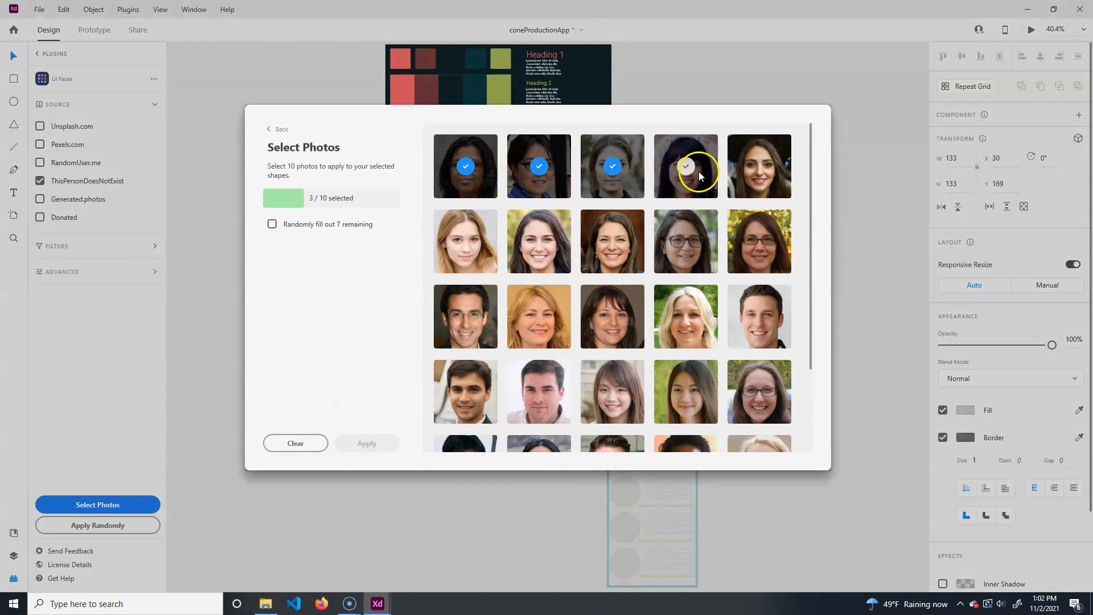
{"action": "left_click", "coordinate": [465, 228]}
{"action": "left_click", "coordinate": [517, 226]}
{"action": "left_click", "coordinate": [619, 222]}
{"action": "left_click", "coordinate": [689, 227]}
{"action": "left_click", "coordinate": [761, 238]}
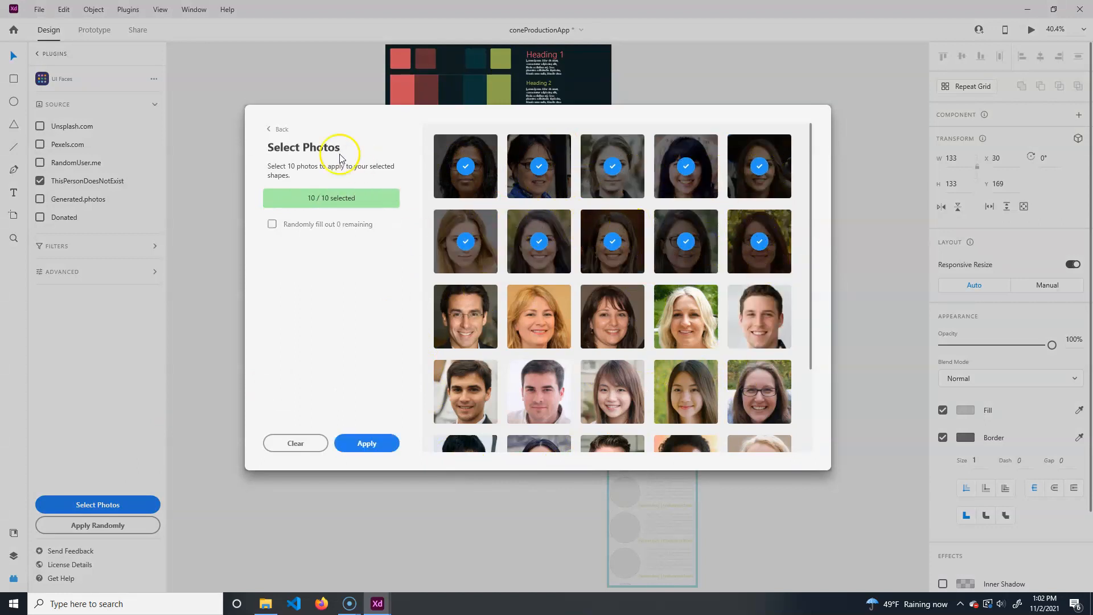
{"action": "left_click", "coordinate": [349, 444]}
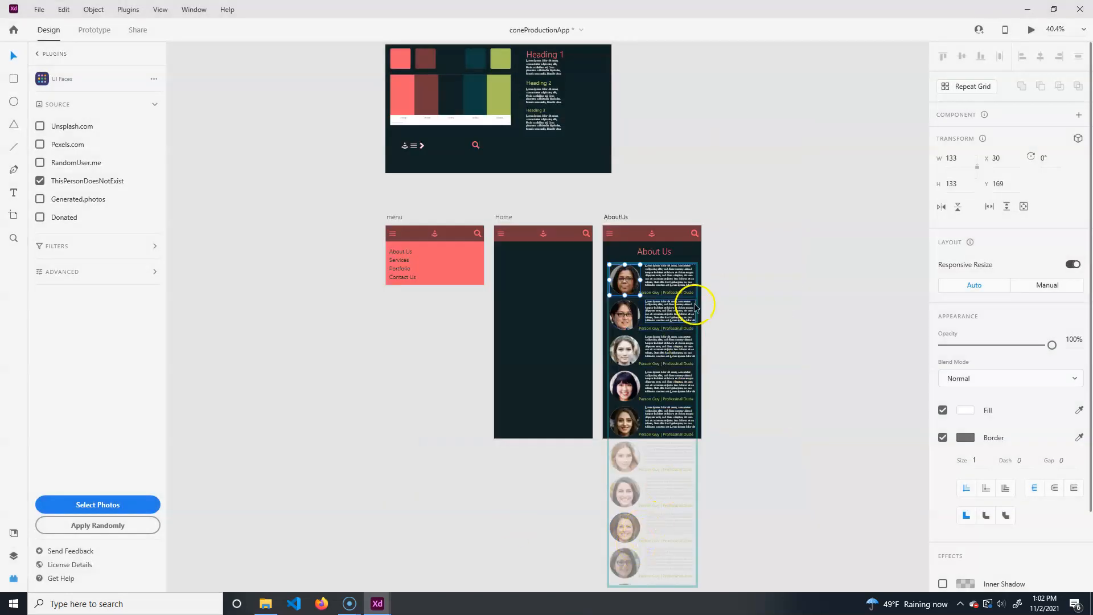
{"action": "left_click", "coordinate": [818, 447]}
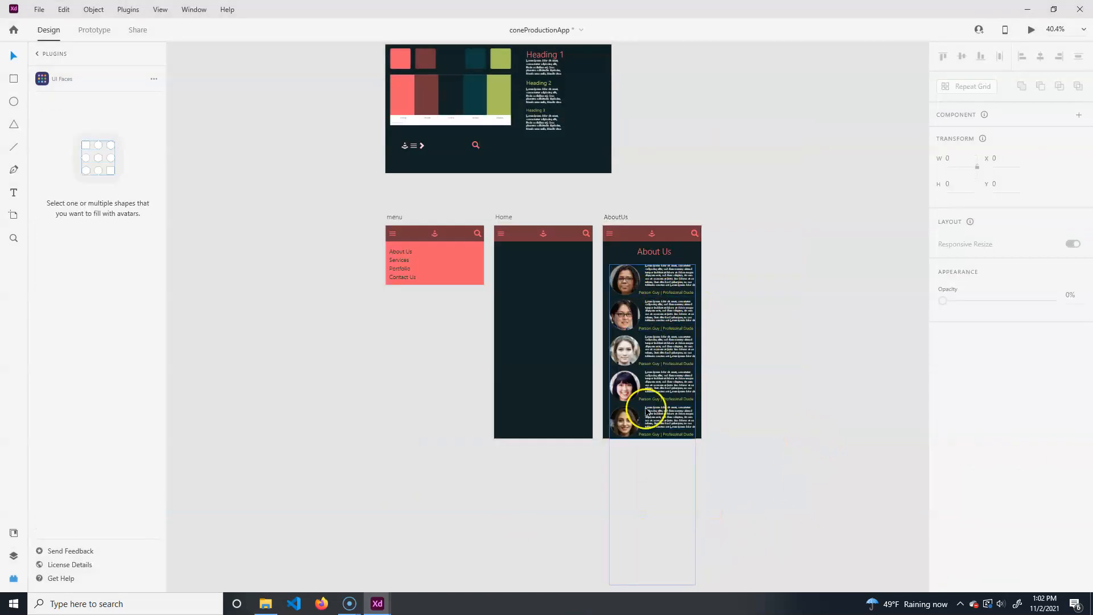
- Preview the AboutUs artboard and scroll through the profile list to check the applied avatar photos
{"action": "key", "text": "ctrl+Return"}
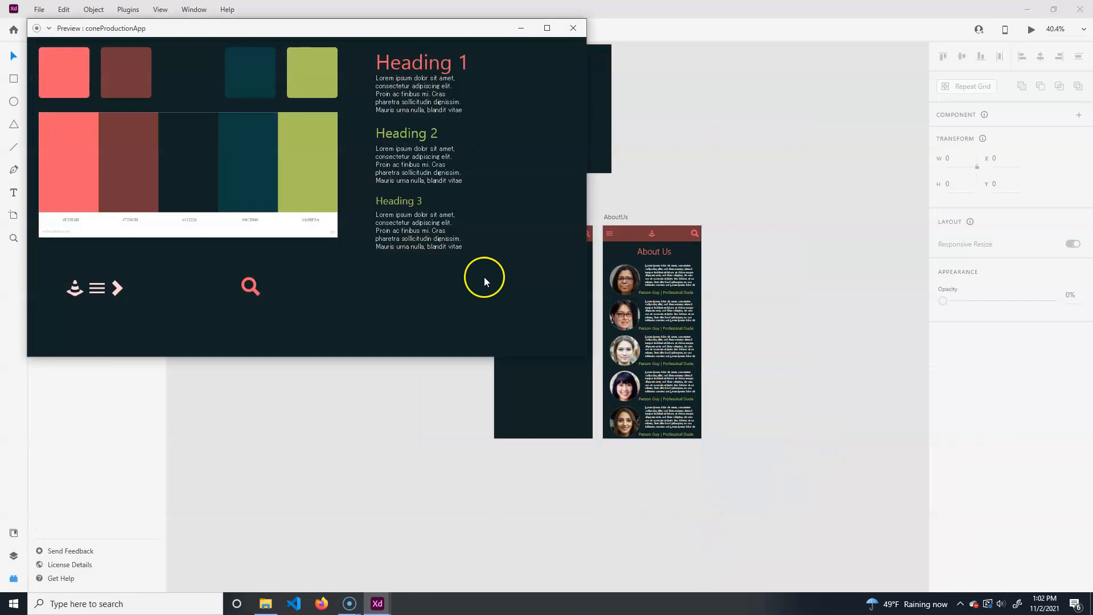
{"action": "left_click", "coordinate": [521, 28]}
{"action": "left_click", "coordinate": [615, 216]}
{"action": "key", "text": "ctrl+Return"}
{"action": "scroll", "coordinate": [145, 334], "scroll_direction": "down", "scroll_amount": 4}
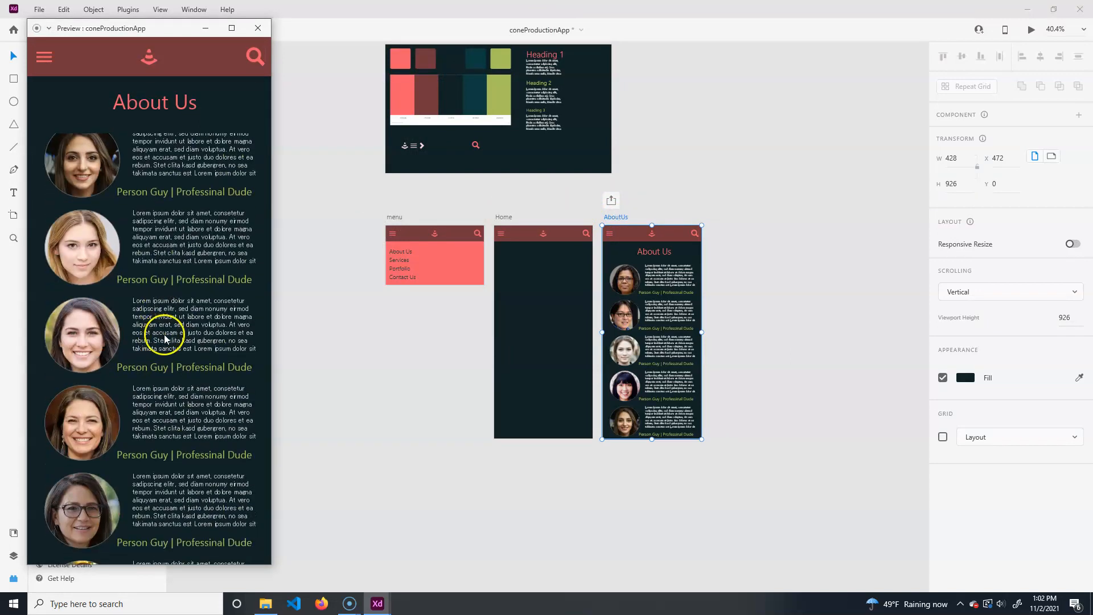
{"action": "scroll", "coordinate": [168, 336], "scroll_direction": "up", "scroll_amount": 3}
{"action": "scroll", "coordinate": [177, 329], "scroll_direction": "up", "scroll_amount": 4}
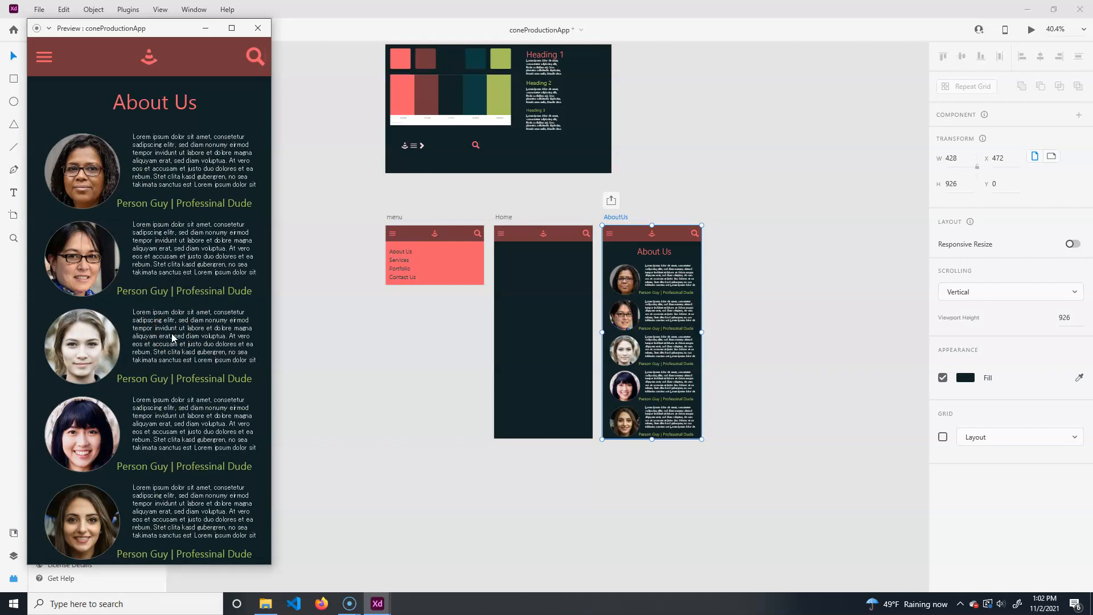
- Close the preview and fill the profile circles in the AboutUs repeat grid with the two AdobeColor JPEGs from the Downloads folder
{"action": "left_click", "coordinate": [258, 28]}
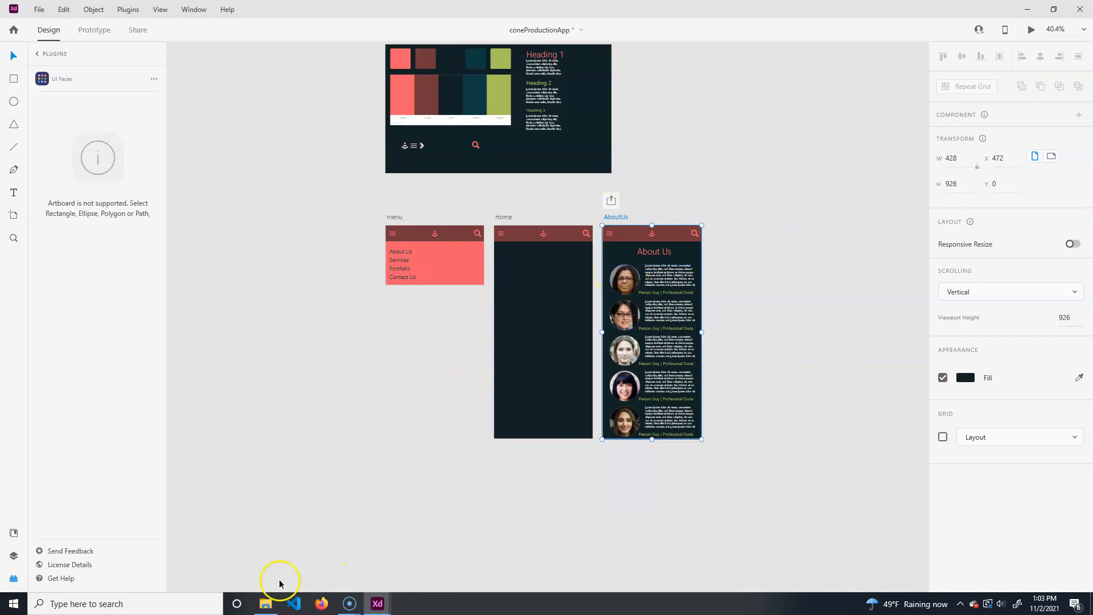
{"action": "left_click", "coordinate": [265, 602]}
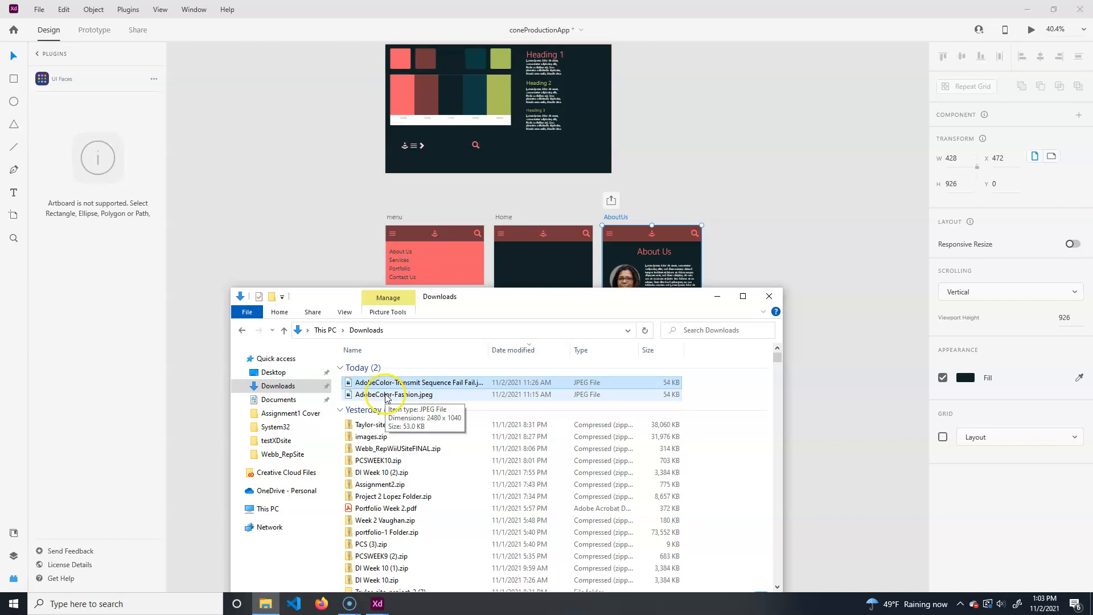
{"action": "left_click", "coordinate": [410, 394], "text": "ctrl"}
{"action": "left_click_drag", "start_coordinate": [411, 387], "coordinate": [409, 157]}
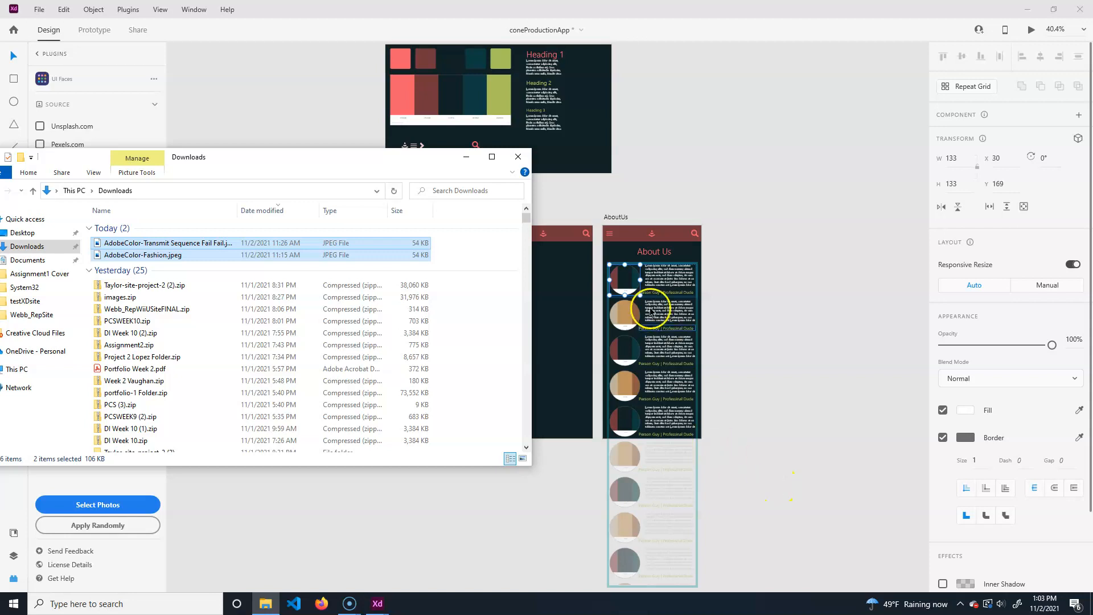
{"action": "left_click", "coordinate": [518, 156]}
{"action": "left_click", "coordinate": [774, 298]}
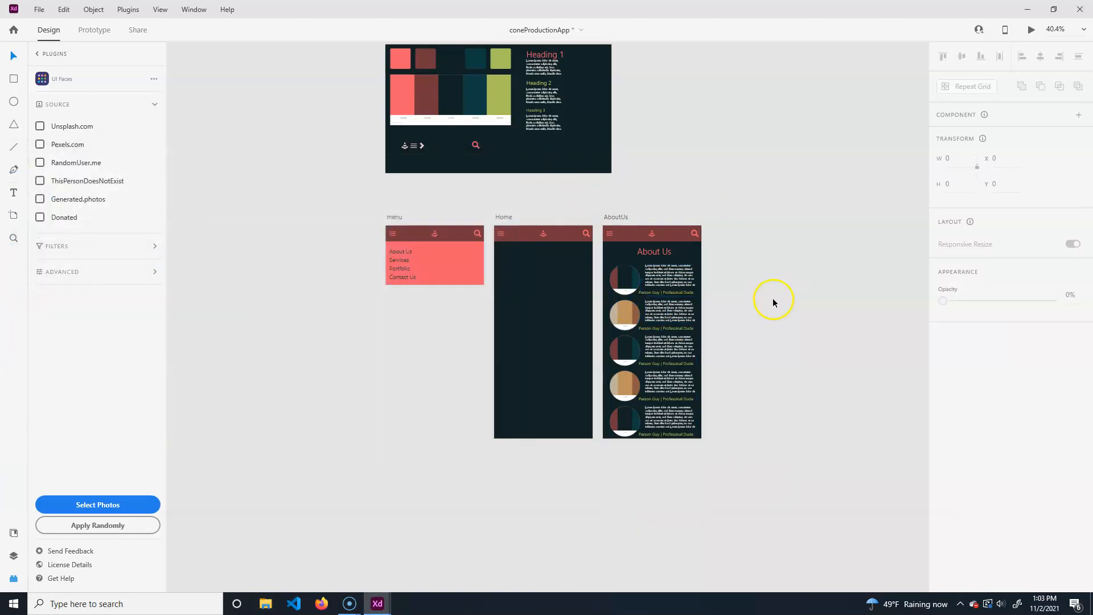
- Undo the AdobeColor image fill in the profile circles and deselect the AboutUs artboard
{"action": "key", "text": "ctrl+z"}
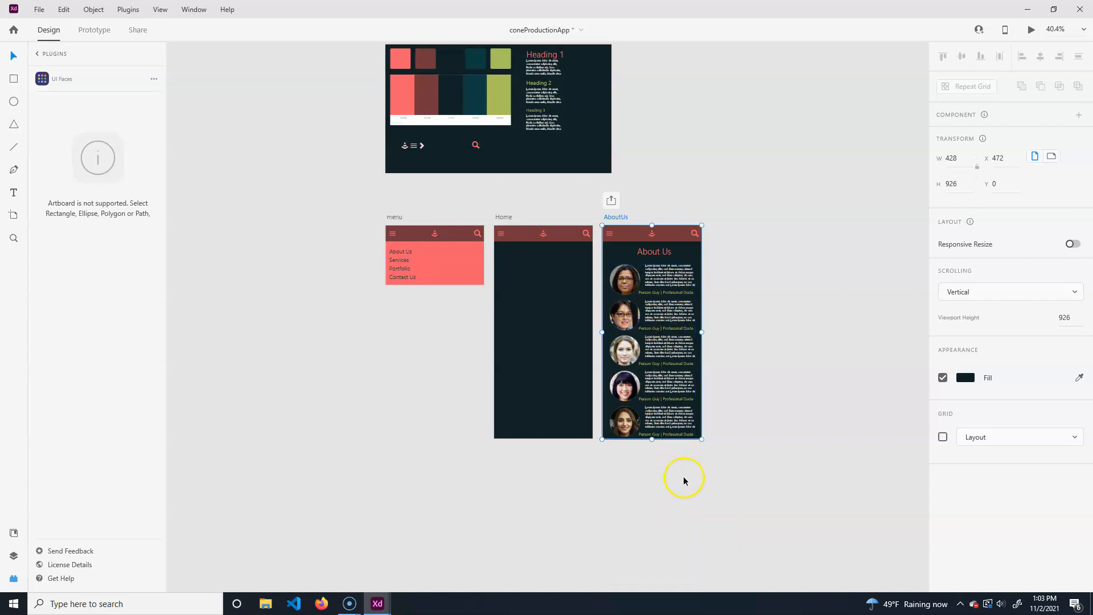
{"action": "left_click", "coordinate": [782, 241]}
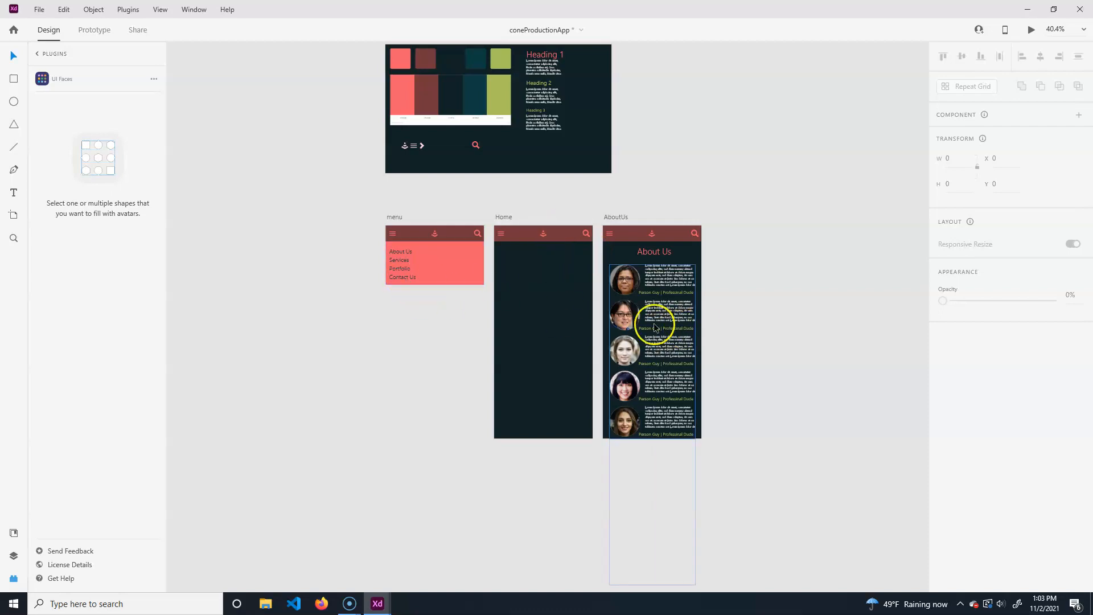
- Link the About Us text on the menu artboard to the AboutUs artboard with a tap-triggered transition in Prototype mode
{"action": "left_click", "coordinate": [95, 30]}
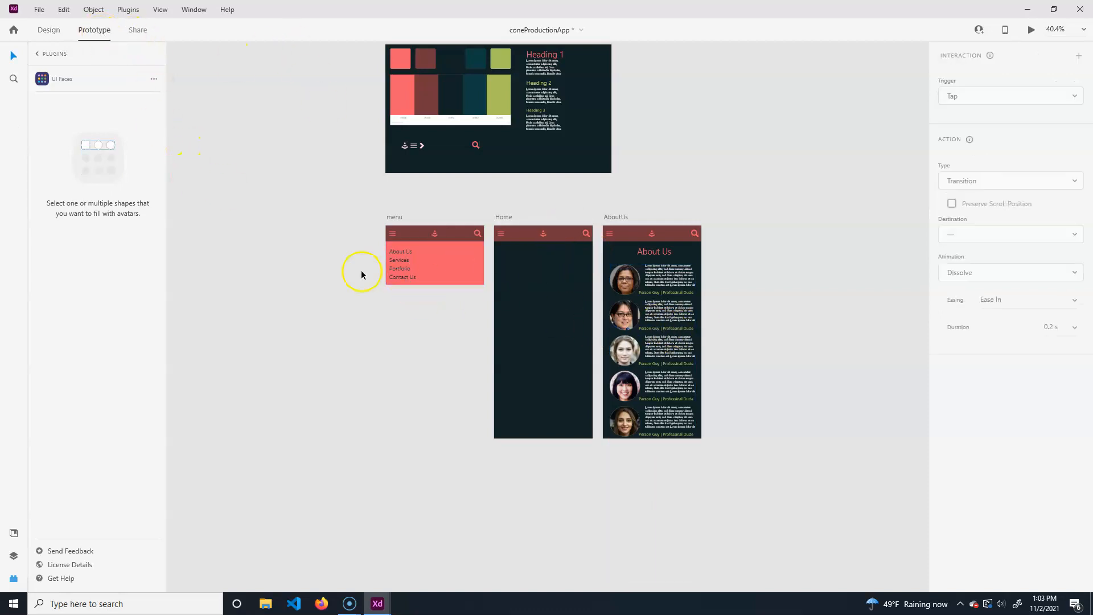
{"action": "left_click", "coordinate": [403, 257]}
{"action": "double_click", "coordinate": [403, 257]}
{"action": "left_click", "coordinate": [405, 251]}
{"action": "left_click_drag", "start_coordinate": [412, 251], "coordinate": [663, 309]}
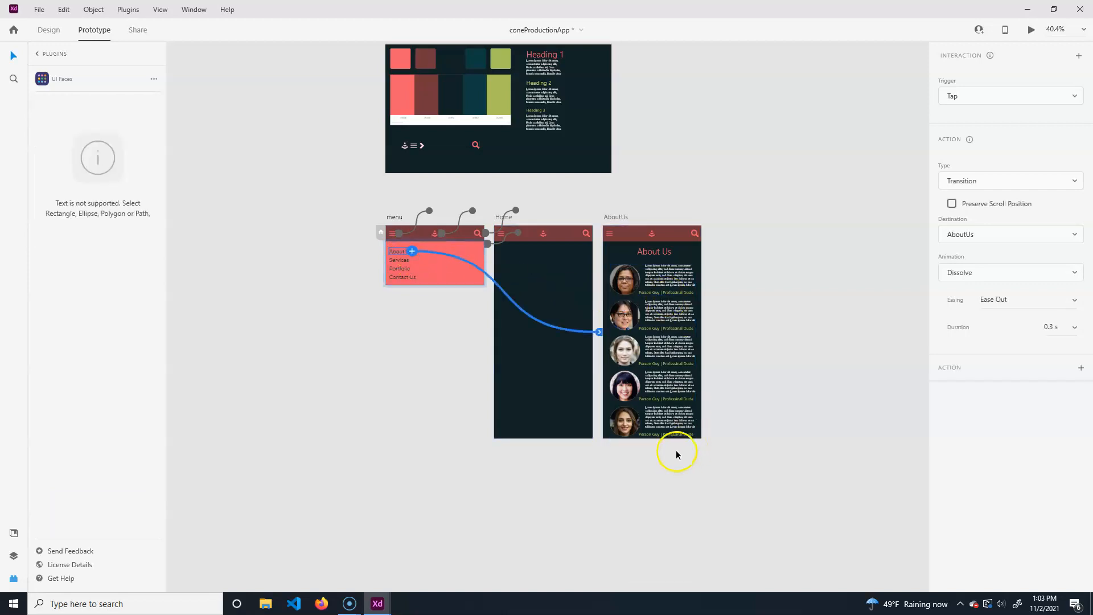
- Preview the prototype from the Home artboard and follow the hamburger menu's About Us link
{"action": "key", "text": "ctrl+Return"}
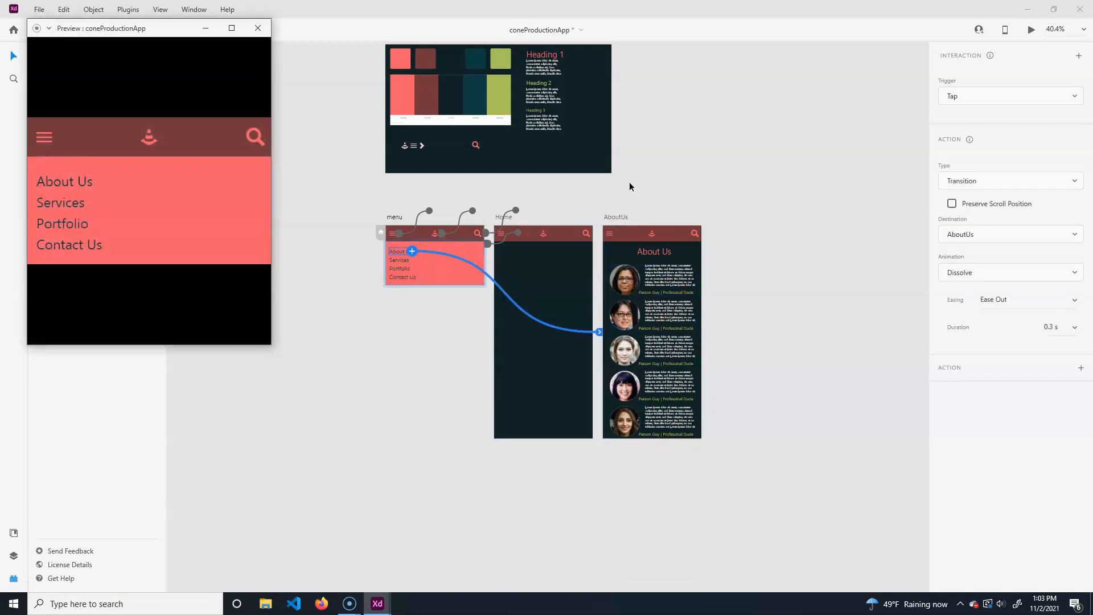
{"action": "left_click", "coordinate": [263, 25]}
{"action": "left_click", "coordinate": [518, 257]}
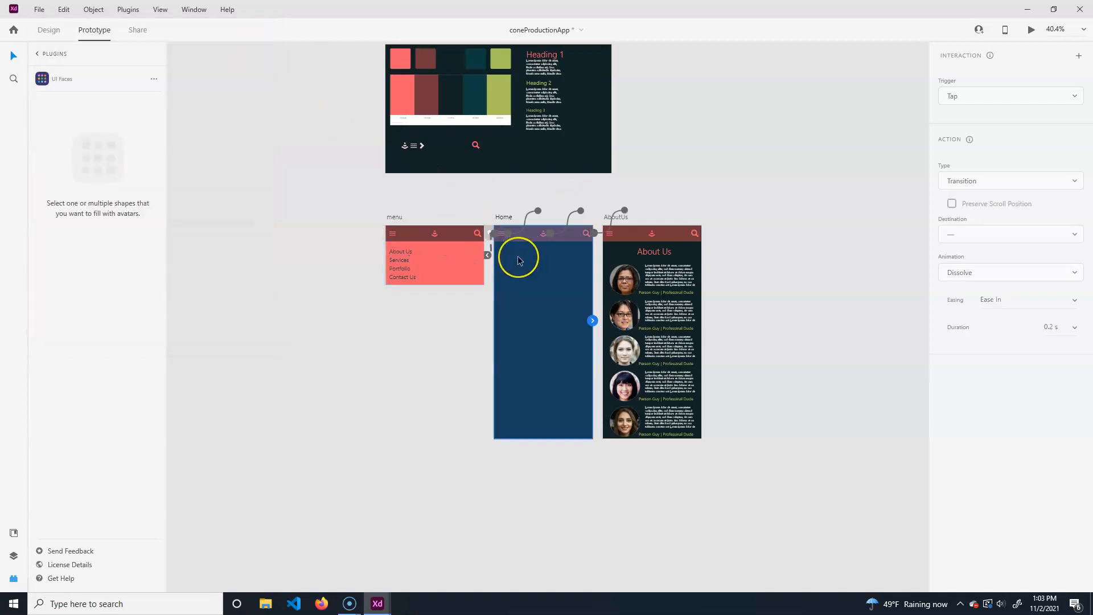
{"action": "key", "text": "ctrl+Return"}
{"action": "left_click", "coordinate": [43, 58]}
{"action": "left_click", "coordinate": [57, 102]}
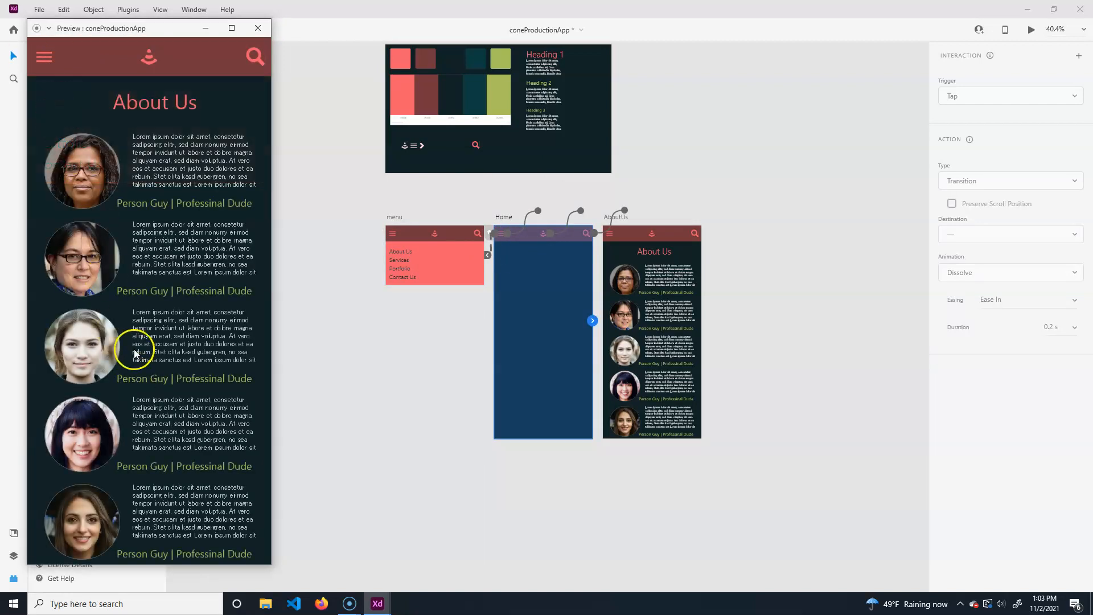
- Test the cone icon's link to Home, reopen About Us from the menu, scroll the profile list and close the preview
{"action": "left_click", "coordinate": [150, 63]}
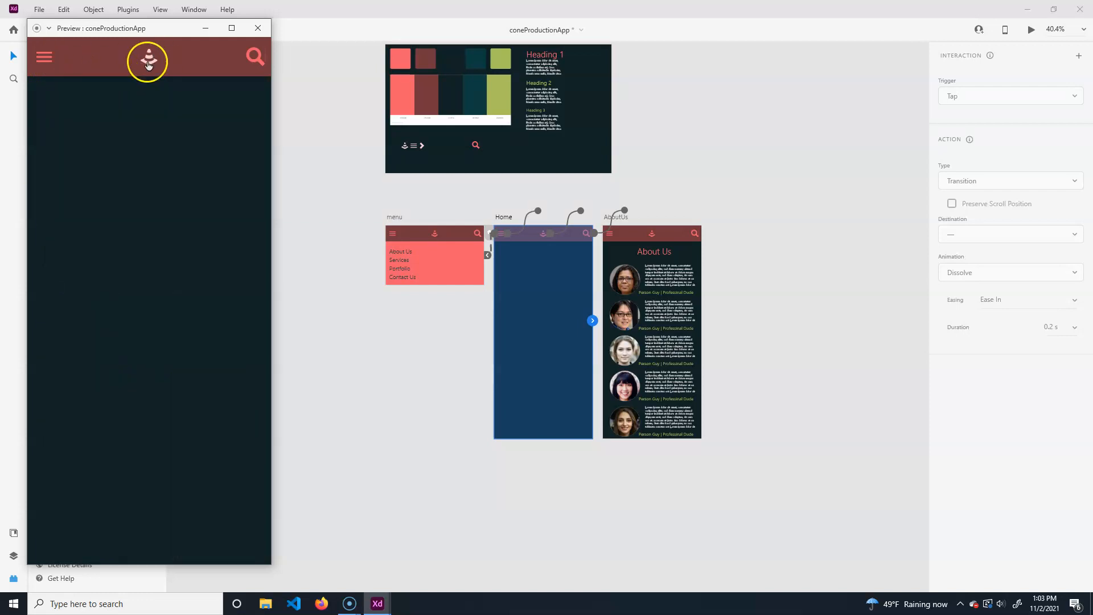
{"action": "left_click", "coordinate": [48, 55]}
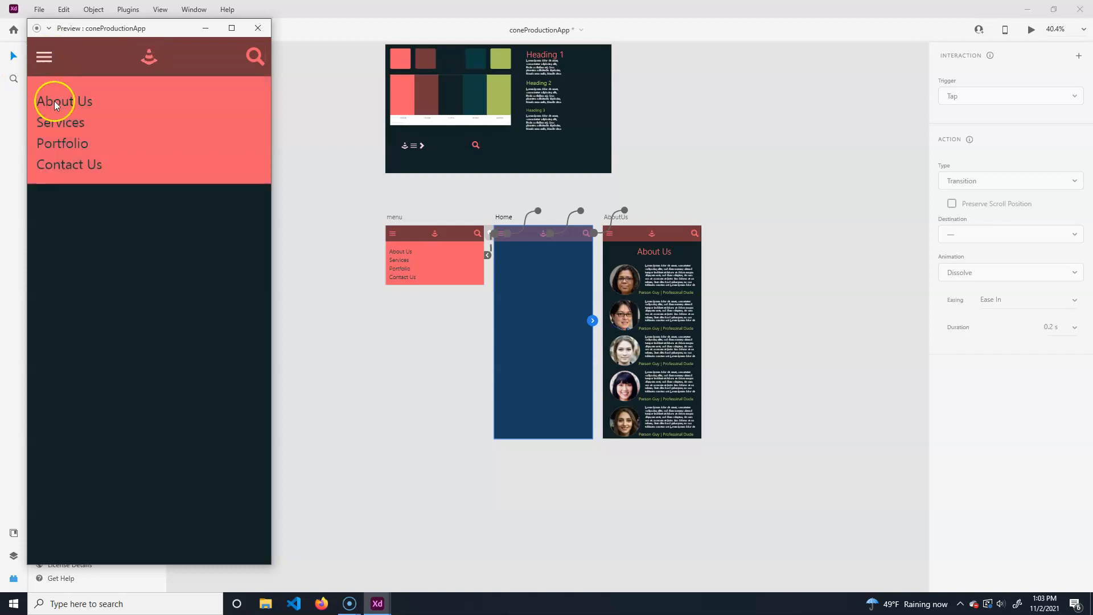
{"action": "left_click", "coordinate": [80, 105]}
{"action": "scroll", "coordinate": [154, 345], "scroll_direction": "down", "scroll_amount": 2}
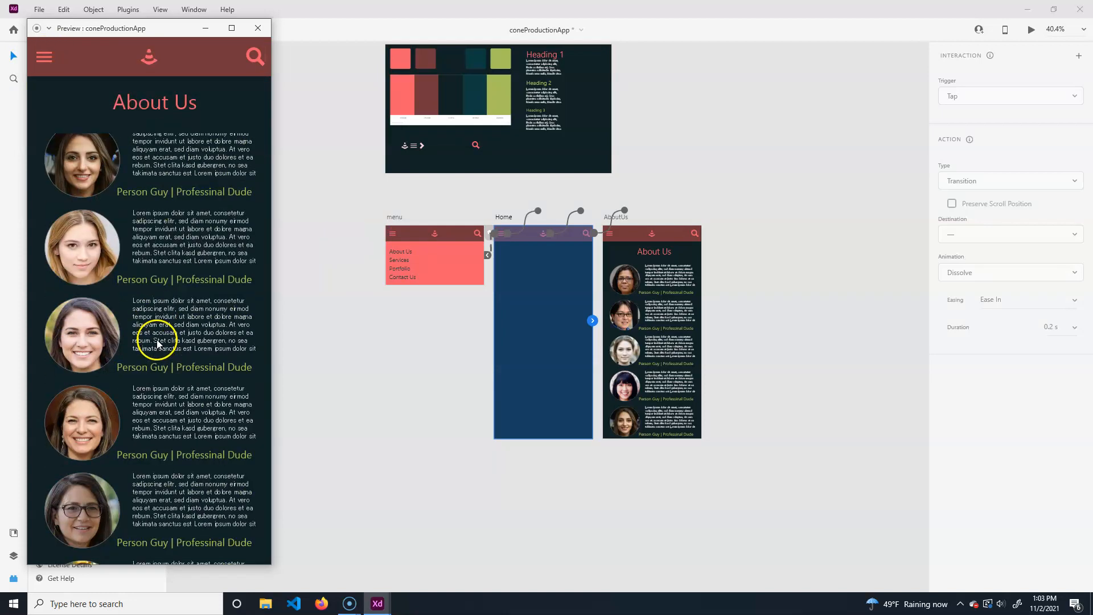
{"action": "scroll", "coordinate": [147, 324], "scroll_direction": "up", "scroll_amount": 1}
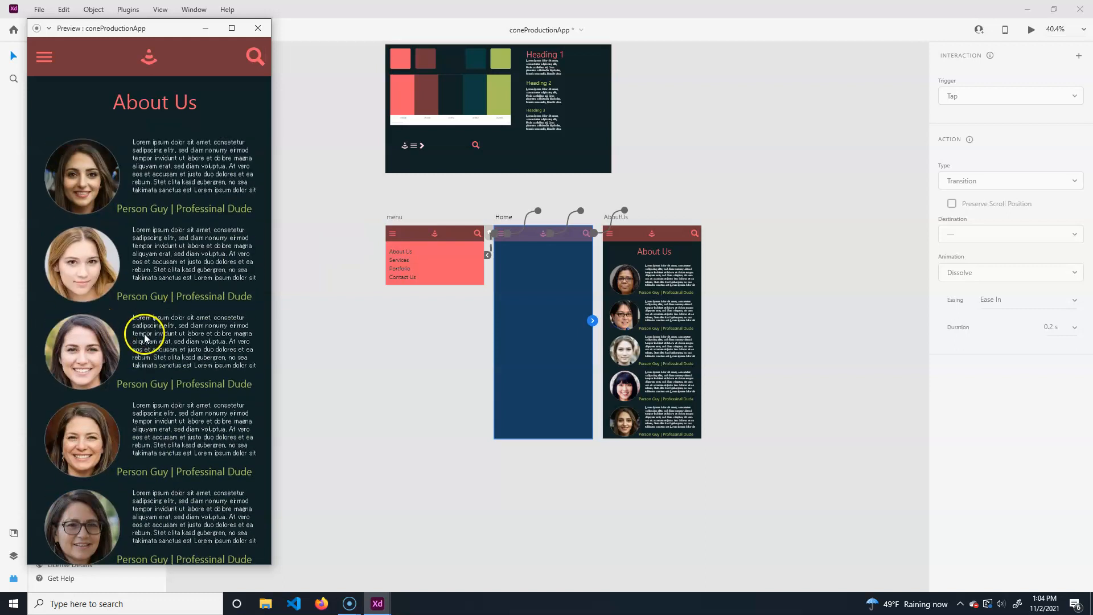
{"action": "left_click", "coordinate": [257, 29]}
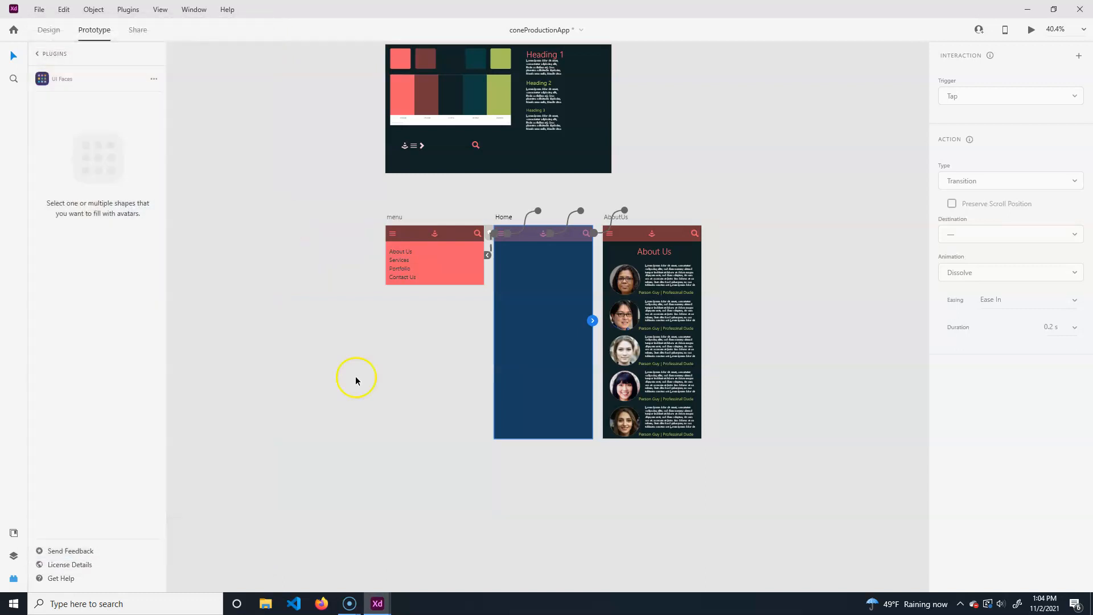